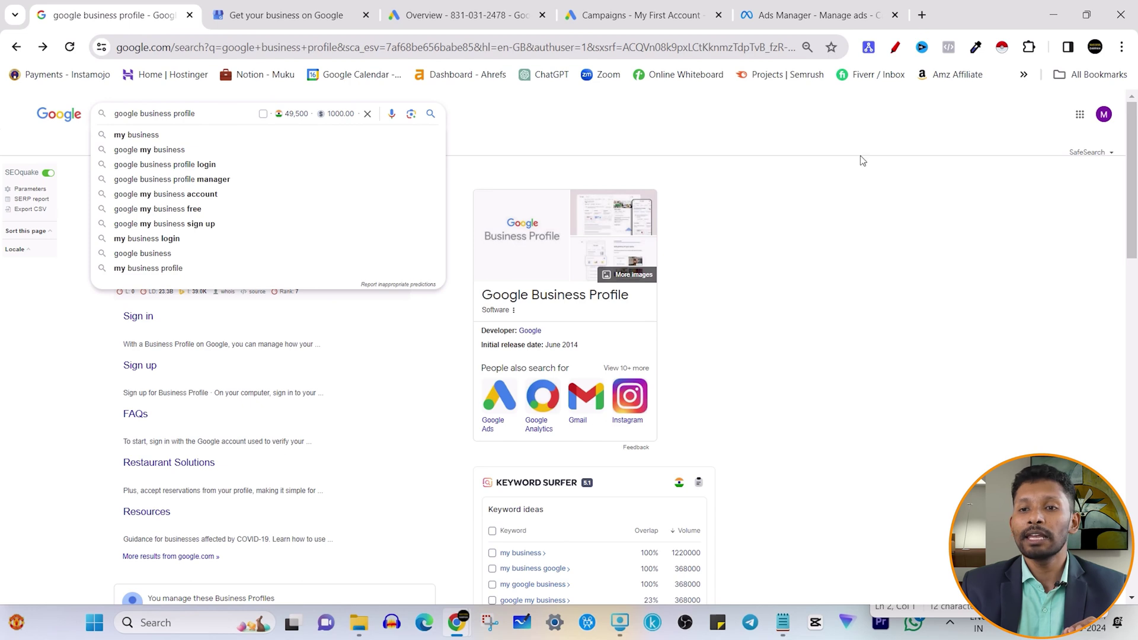
- Dismiss the search suggestions and open the 'Google Business Profile – Get Listed on Google' result
{"action": "left_click", "coordinate": [1009, 189]}
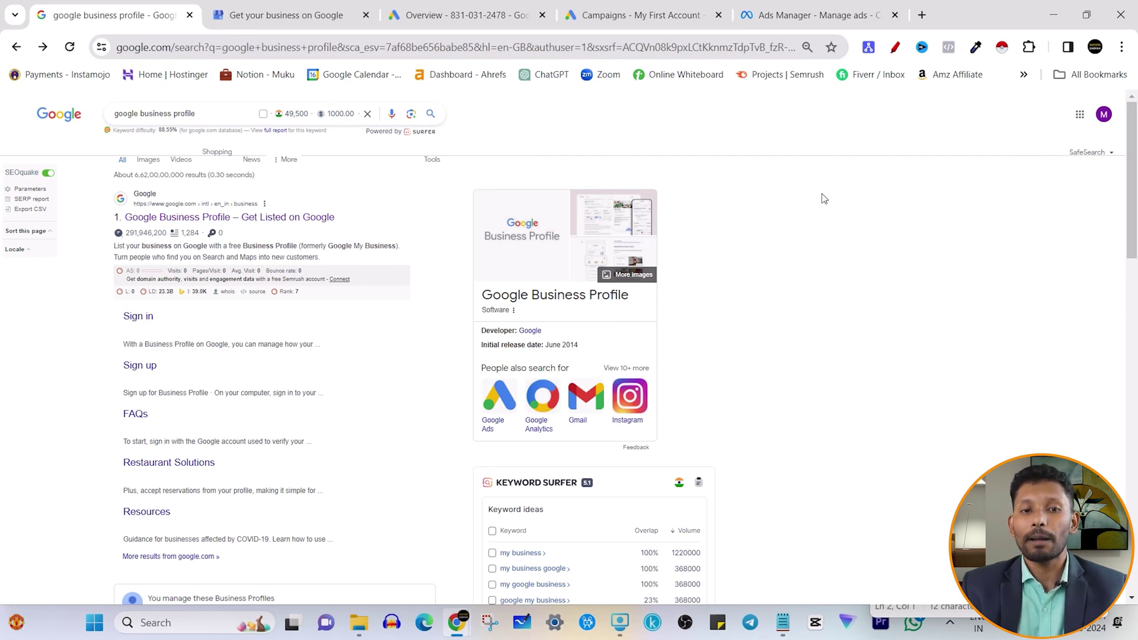
{"action": "left_click", "coordinate": [210, 120]}
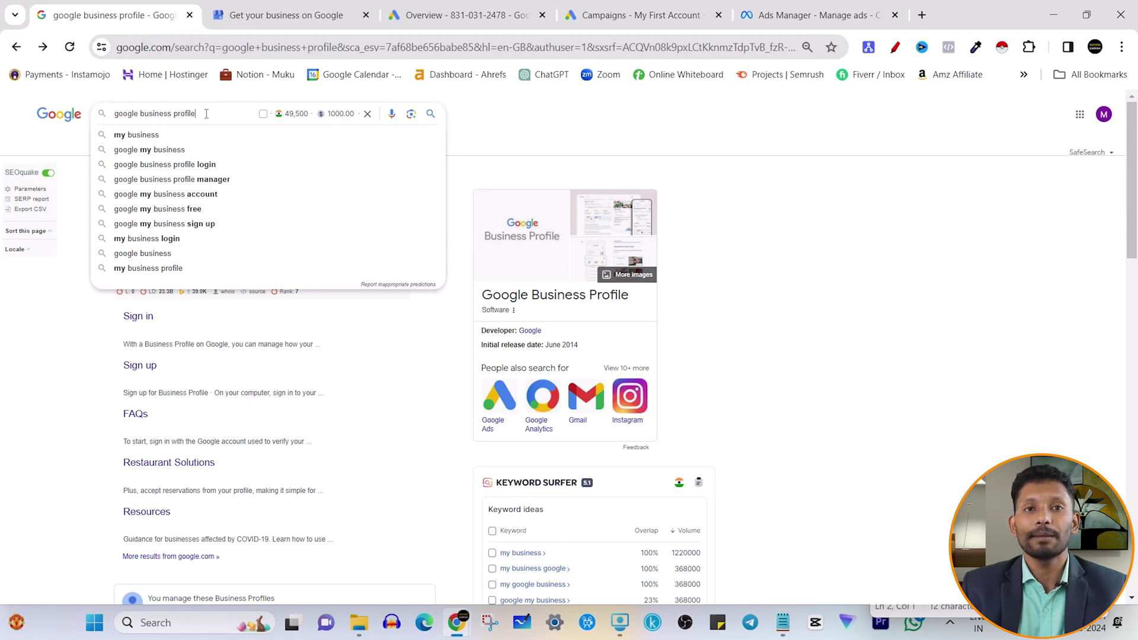
{"action": "left_click", "coordinate": [801, 256]}
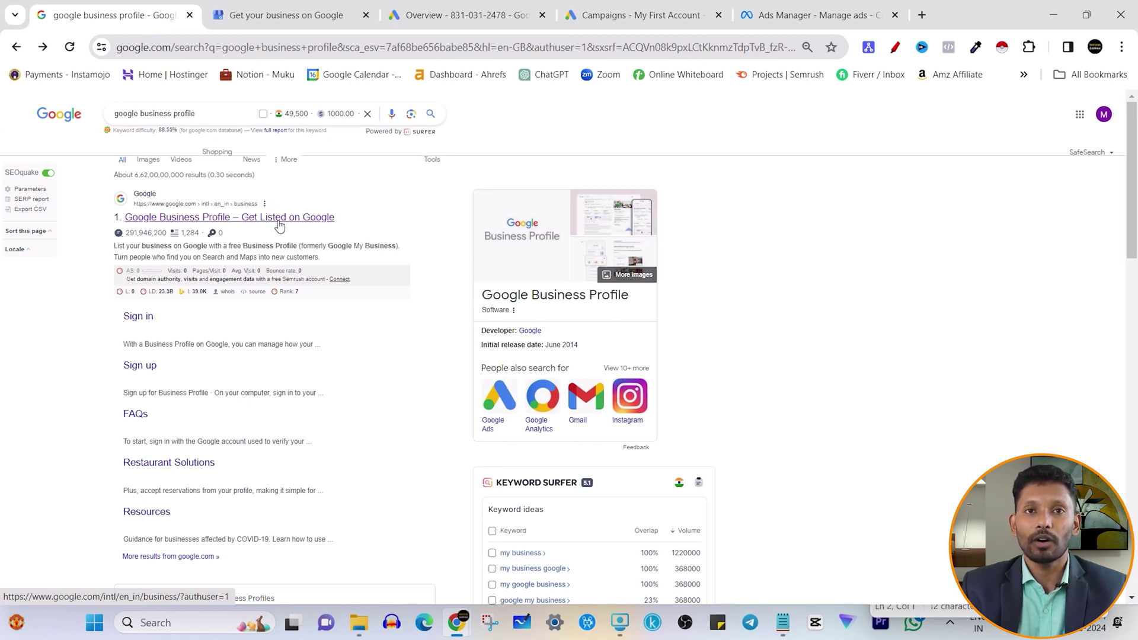
{"action": "left_click", "coordinate": [246, 220]}
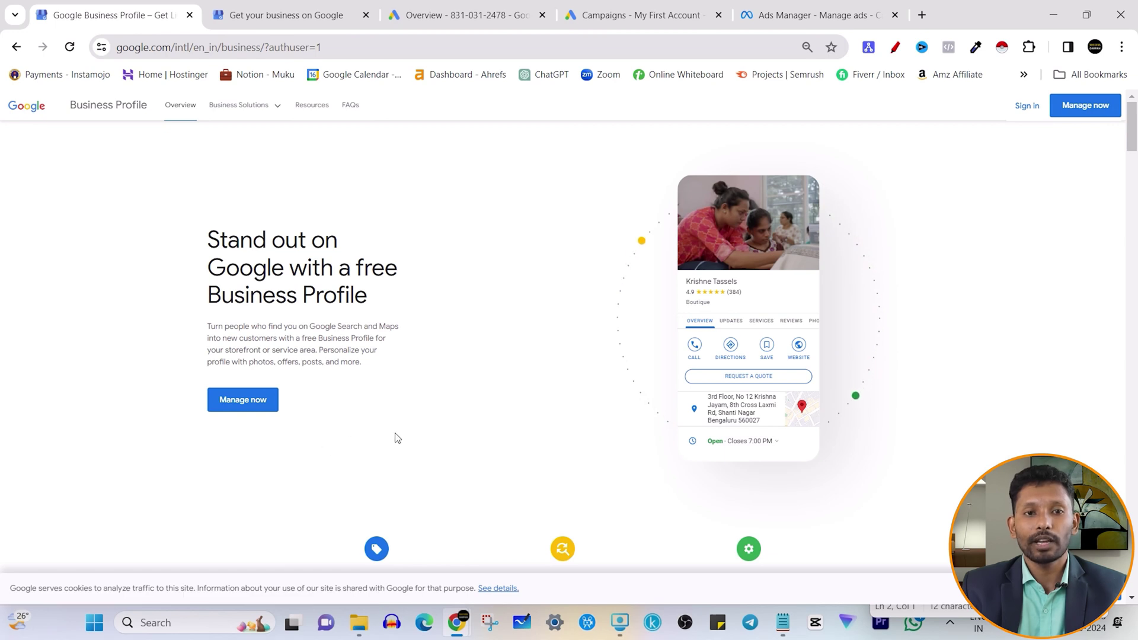
- From the Business Profile landing page, choose Manage now to start a new profile
{"action": "left_click", "coordinate": [298, 17]}
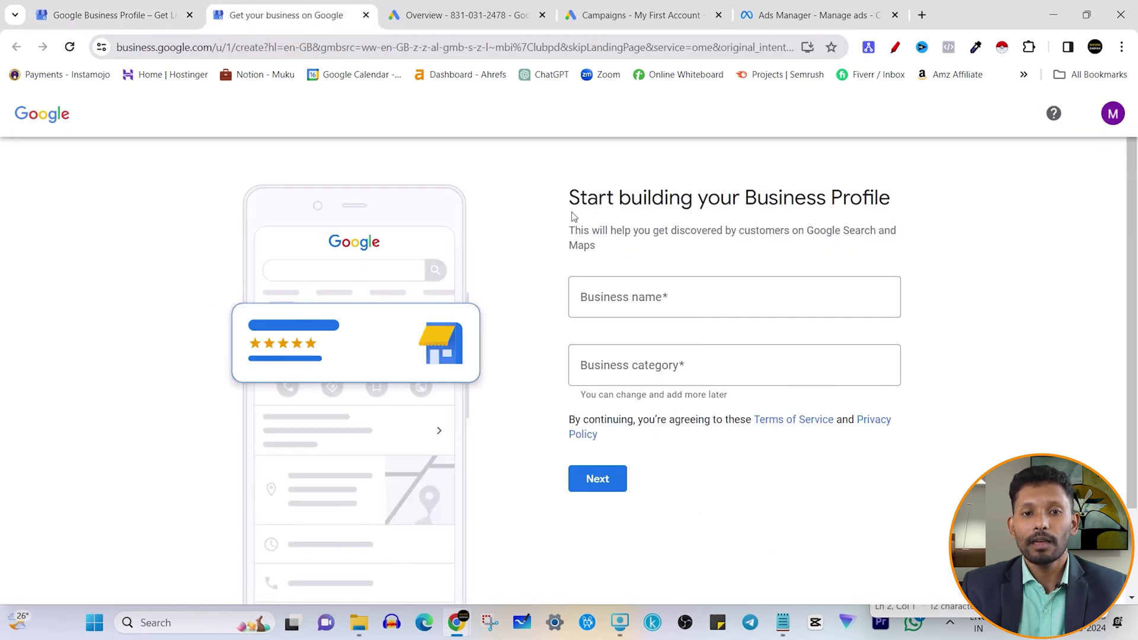
{"action": "left_click", "coordinate": [67, 6]}
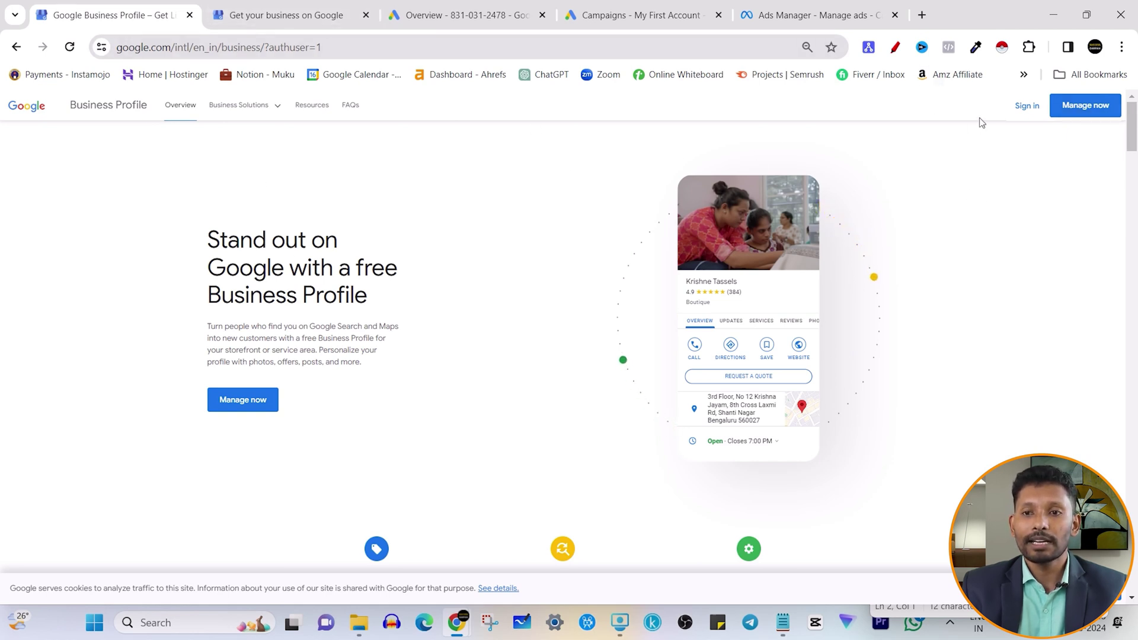
{"action": "left_click", "coordinate": [270, 402]}
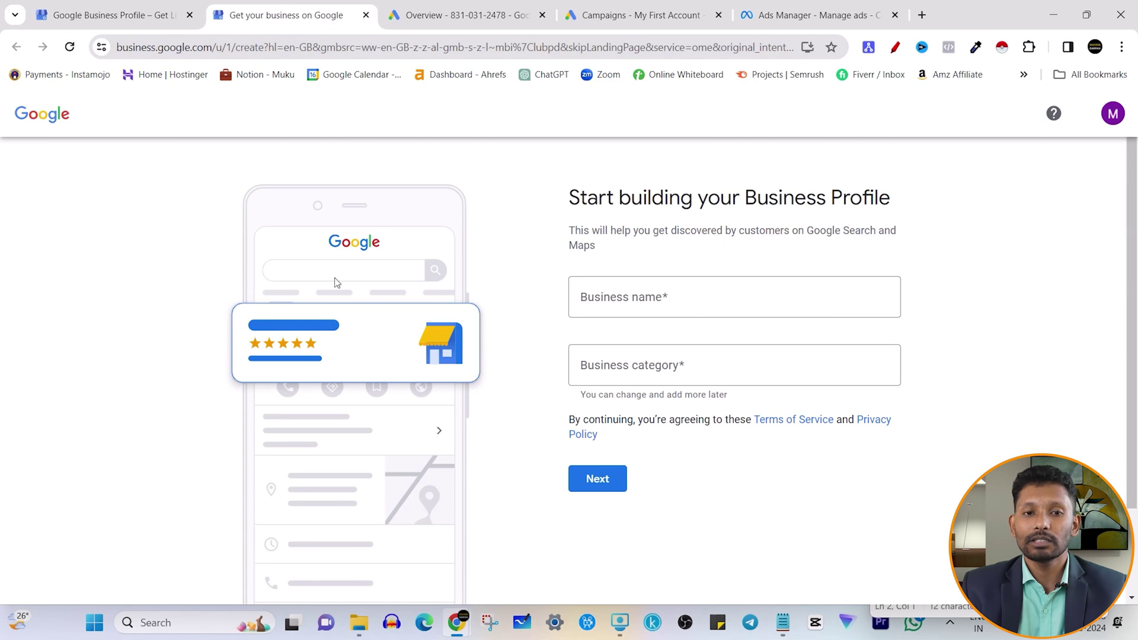
{"action": "left_click_drag", "start_coordinate": [570, 197], "coordinate": [922, 202]}
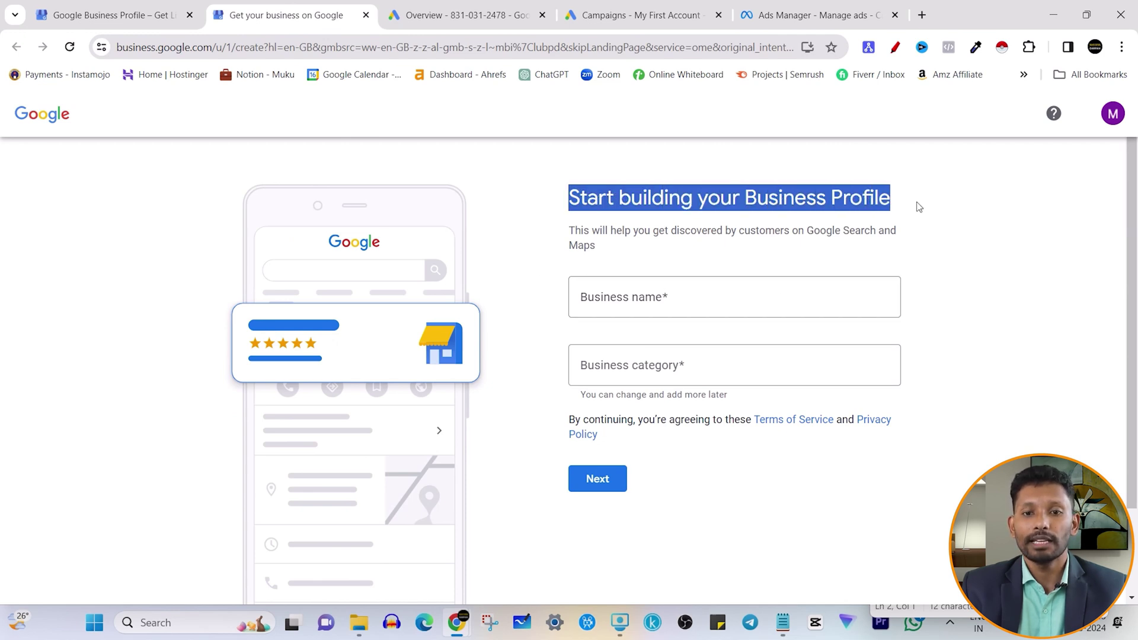
- Enter the consultant's full name as the business name and dismiss the matching suggestions
{"action": "left_click", "coordinate": [661, 294]}
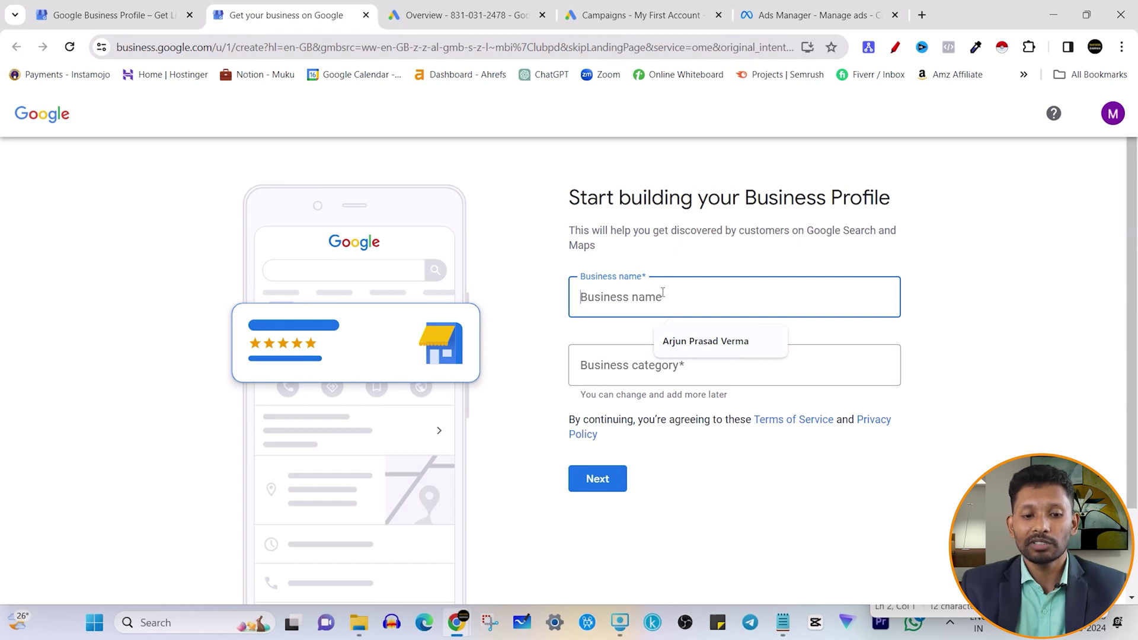
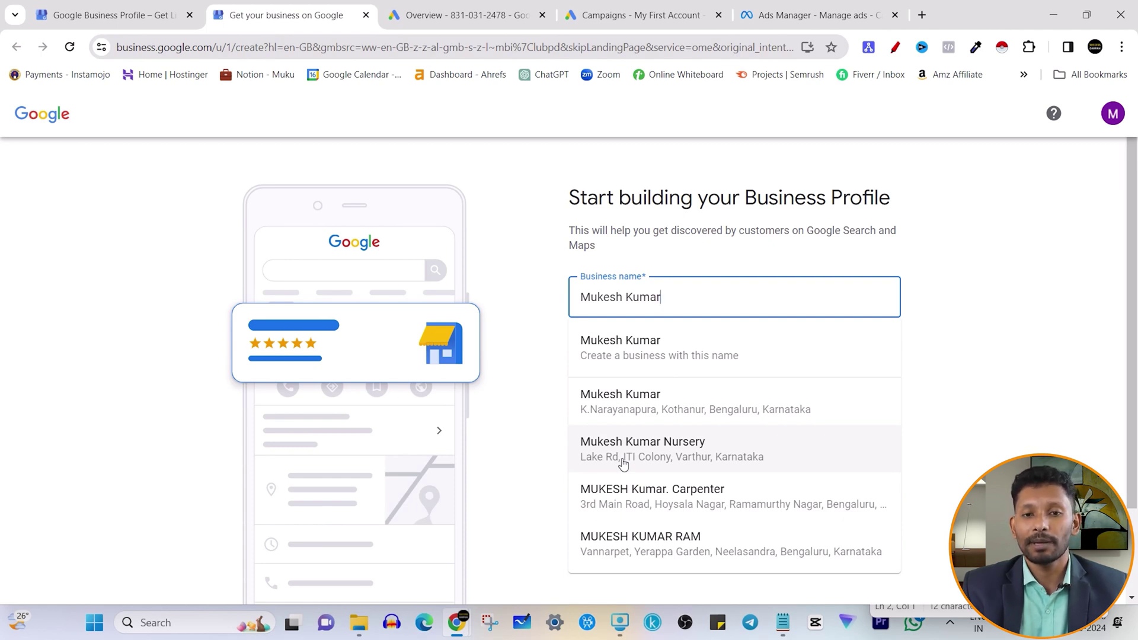
{"action": "left_click", "coordinate": [953, 256]}
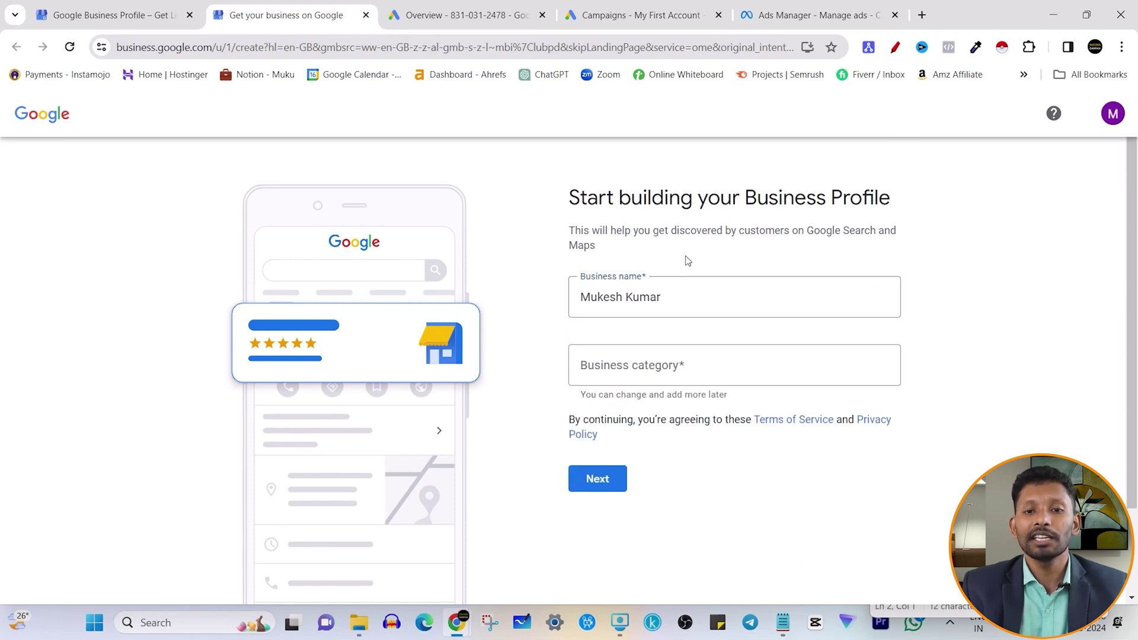
- Create a business with this name, set category to Business management consultant, and continue
{"action": "left_click", "coordinate": [676, 290]}
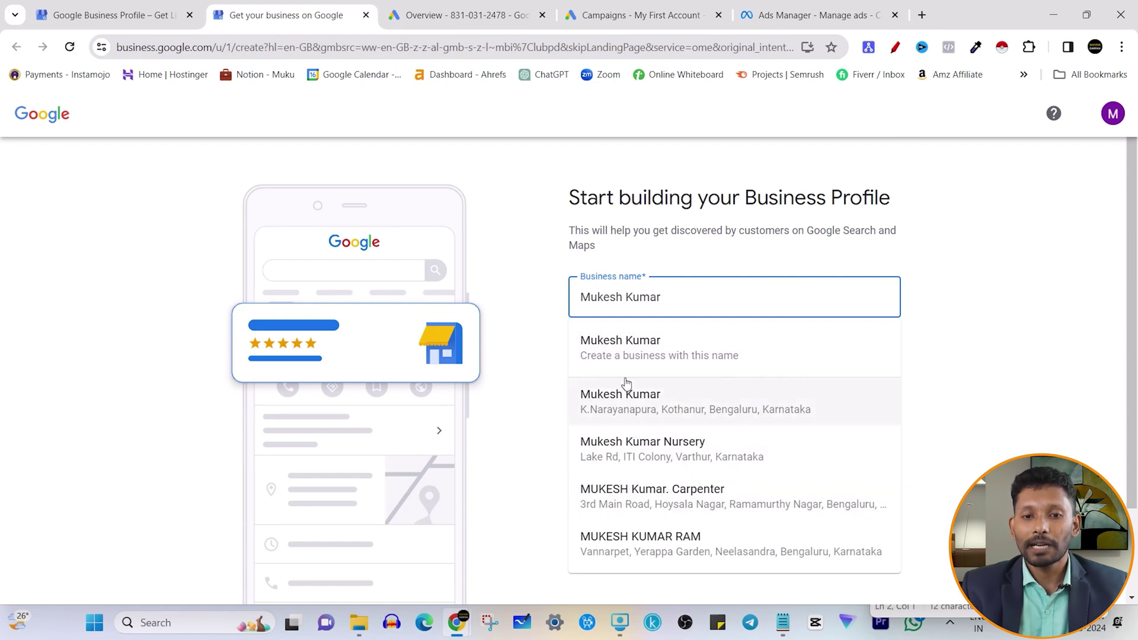
{"action": "left_click", "coordinate": [709, 353]}
{"action": "left_click", "coordinate": [969, 330]}
{"action": "left_click", "coordinate": [655, 362]}
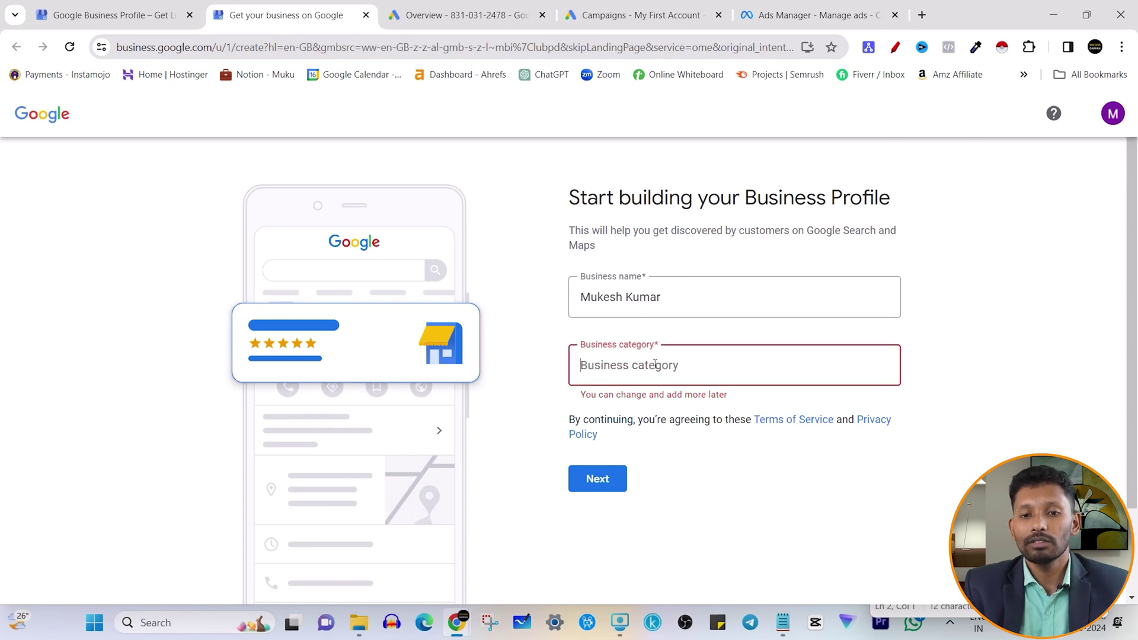
{"action": "type", "text": "Business"}
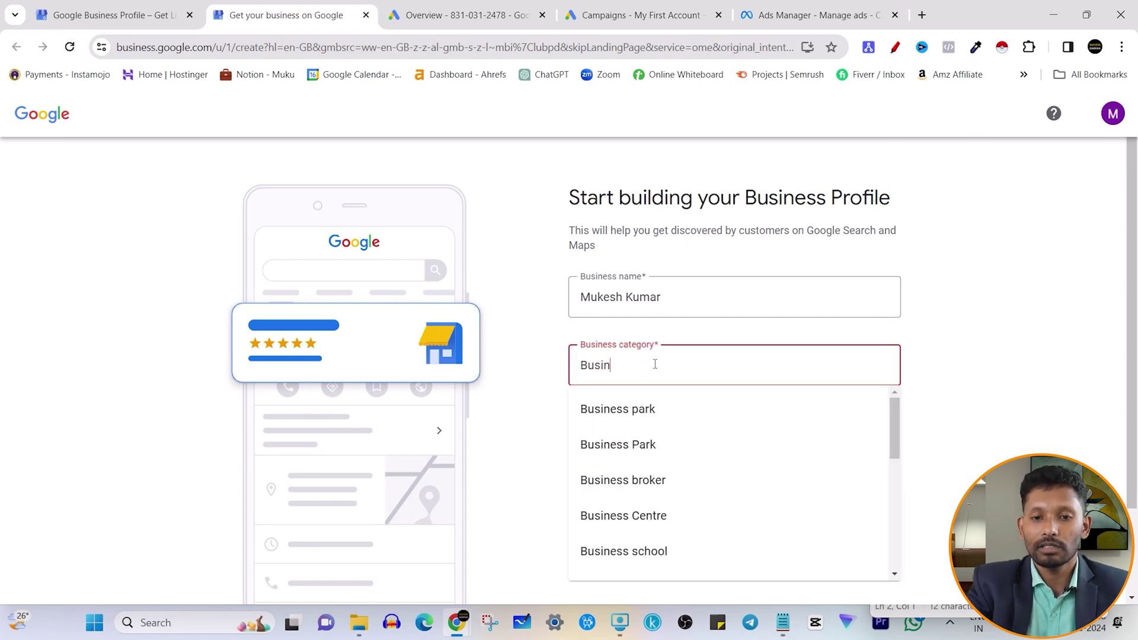
{"action": "key", "text": "BackSpace"}
{"action": "key", "text": "BackSpace"}
{"action": "type", "text": "s "}
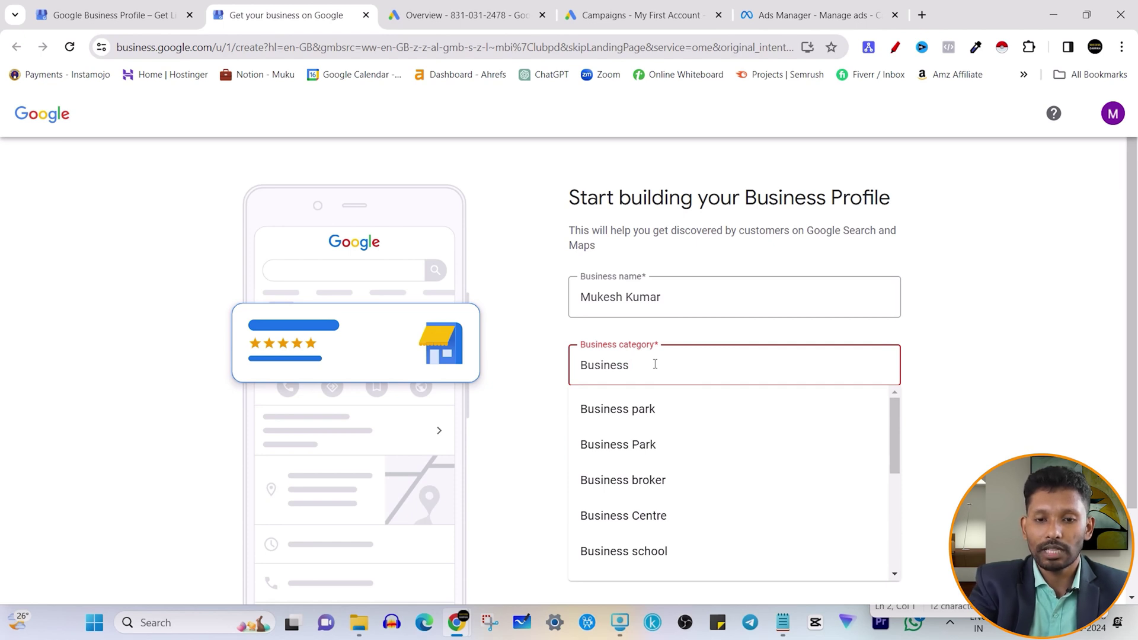
{"action": "type", "text": "Mana"}
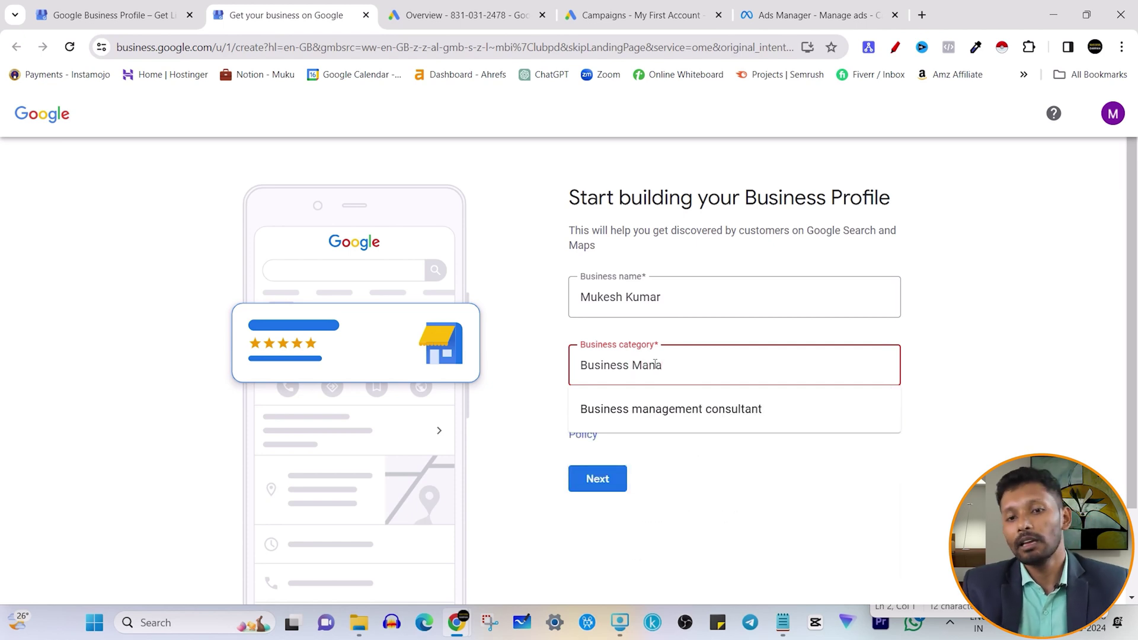
{"action": "left_click", "coordinate": [705, 418]}
{"action": "left_click", "coordinate": [921, 343]}
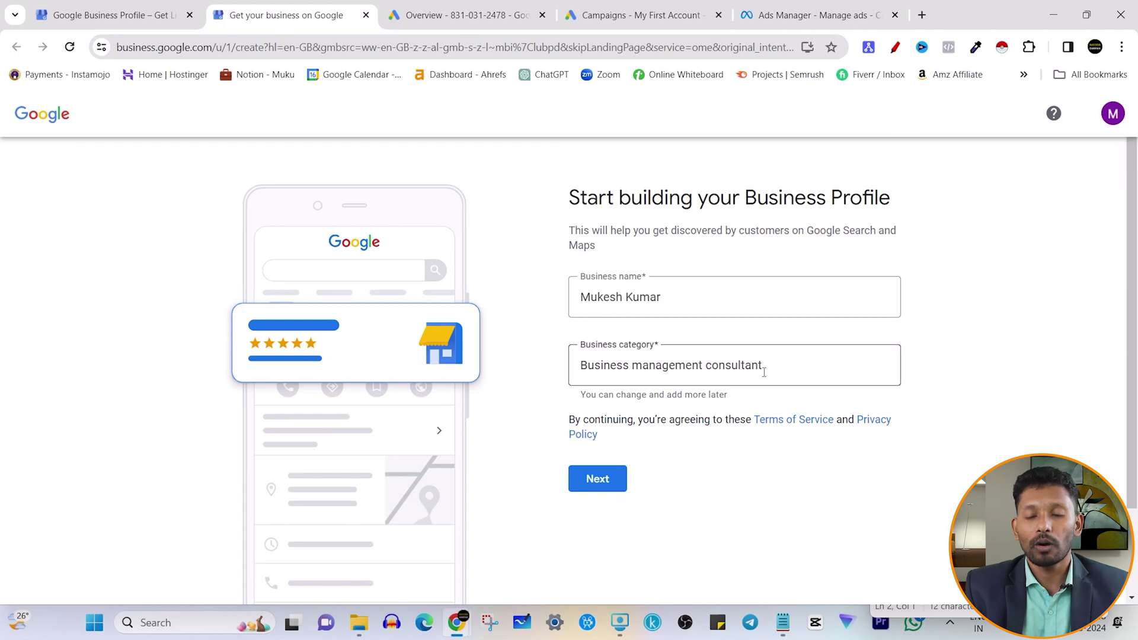
{"action": "left_click", "coordinate": [778, 364]}
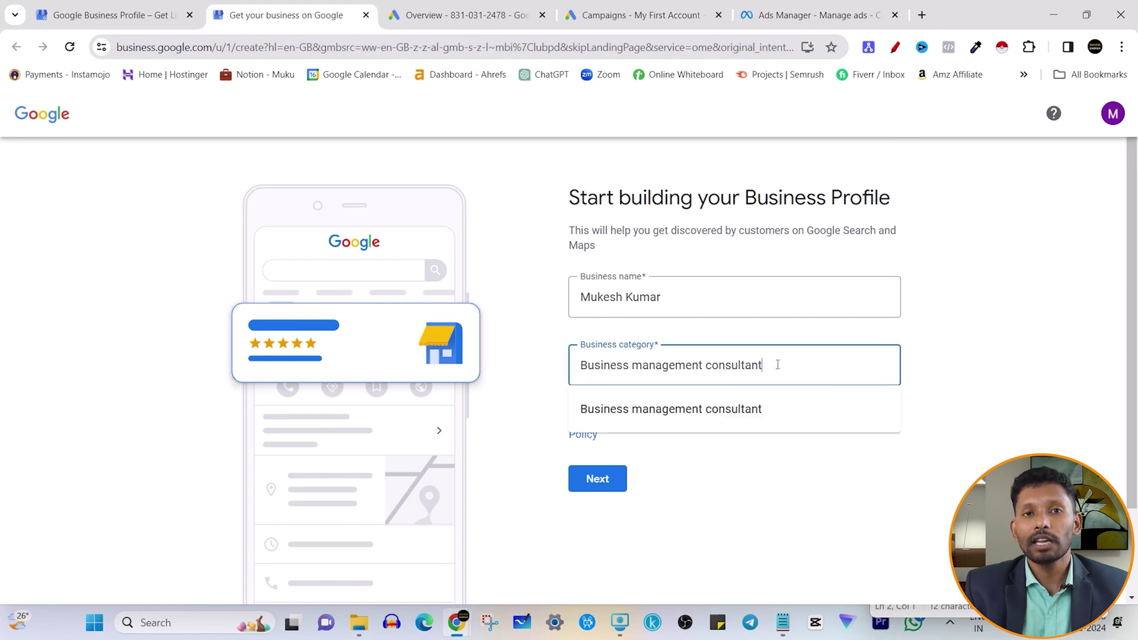
{"action": "left_click", "coordinate": [907, 343]}
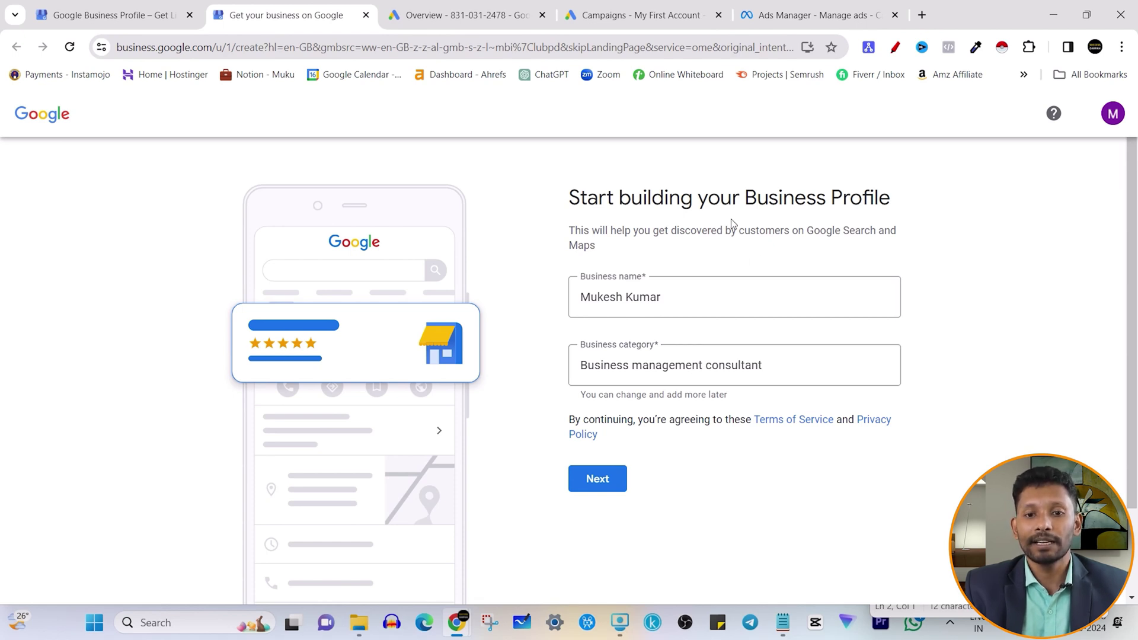
{"action": "left_click", "coordinate": [593, 480]}
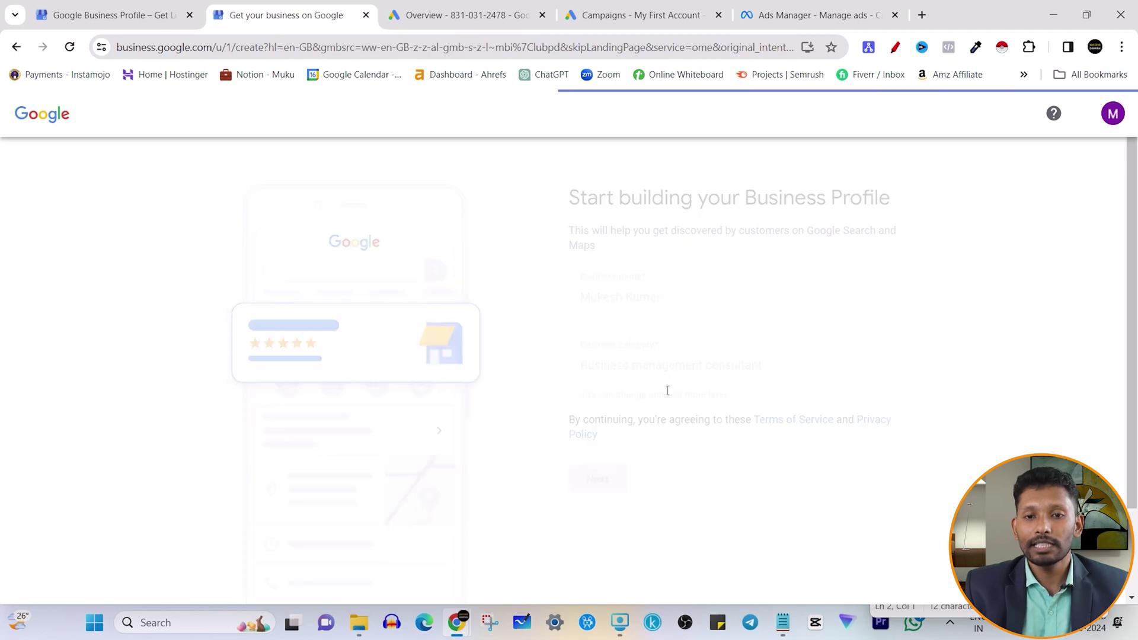
- Answer No to having a shop or office customers can visit, then continue
{"action": "left_click_drag", "start_coordinate": [570, 196], "coordinate": [650, 257]}
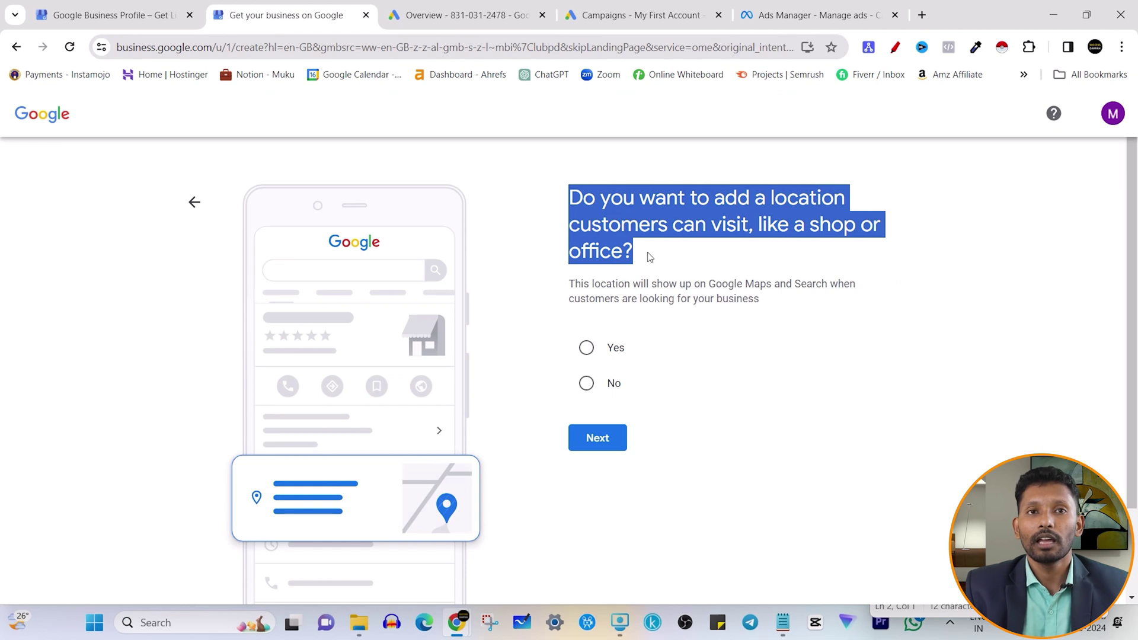
{"action": "left_click", "coordinate": [638, 223]}
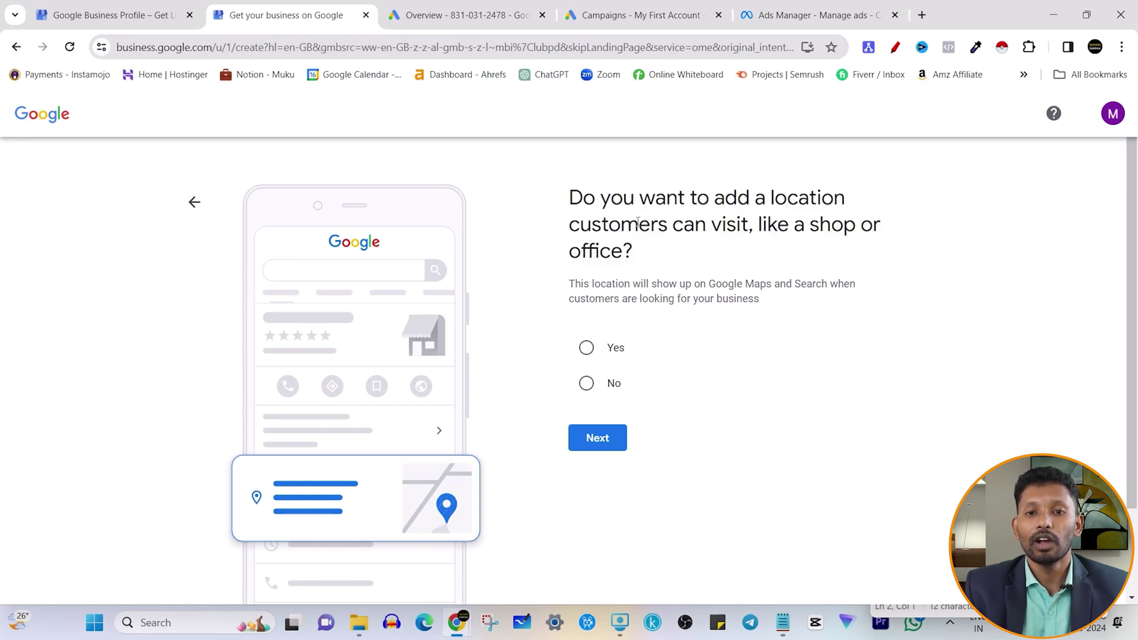
{"action": "left_click_drag", "start_coordinate": [580, 192], "coordinate": [685, 197]}
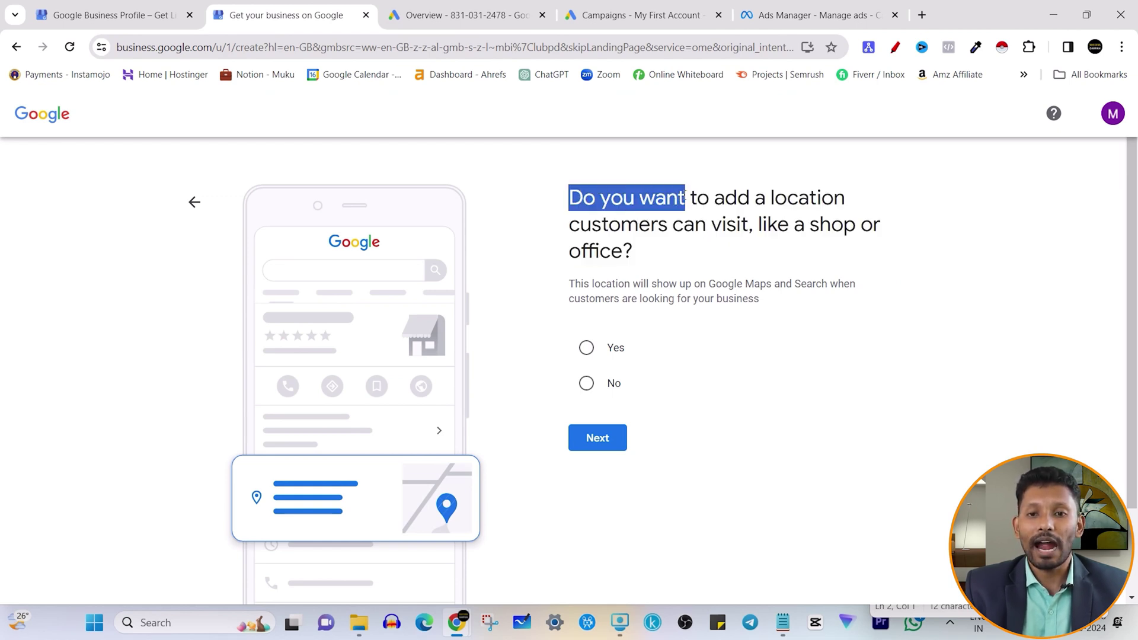
{"action": "left_click", "coordinate": [779, 198]}
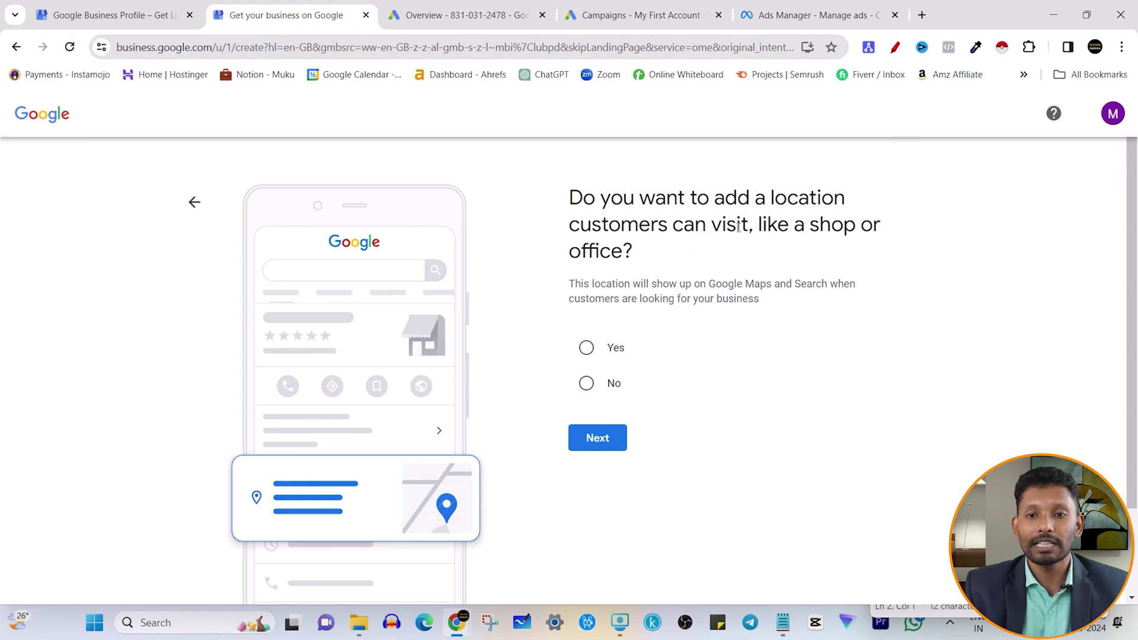
{"action": "left_click_drag", "start_coordinate": [811, 225], "coordinate": [857, 228]}
{"action": "left_click", "coordinate": [810, 225]}
{"action": "left_click_drag", "start_coordinate": [569, 256], "coordinate": [627, 255]}
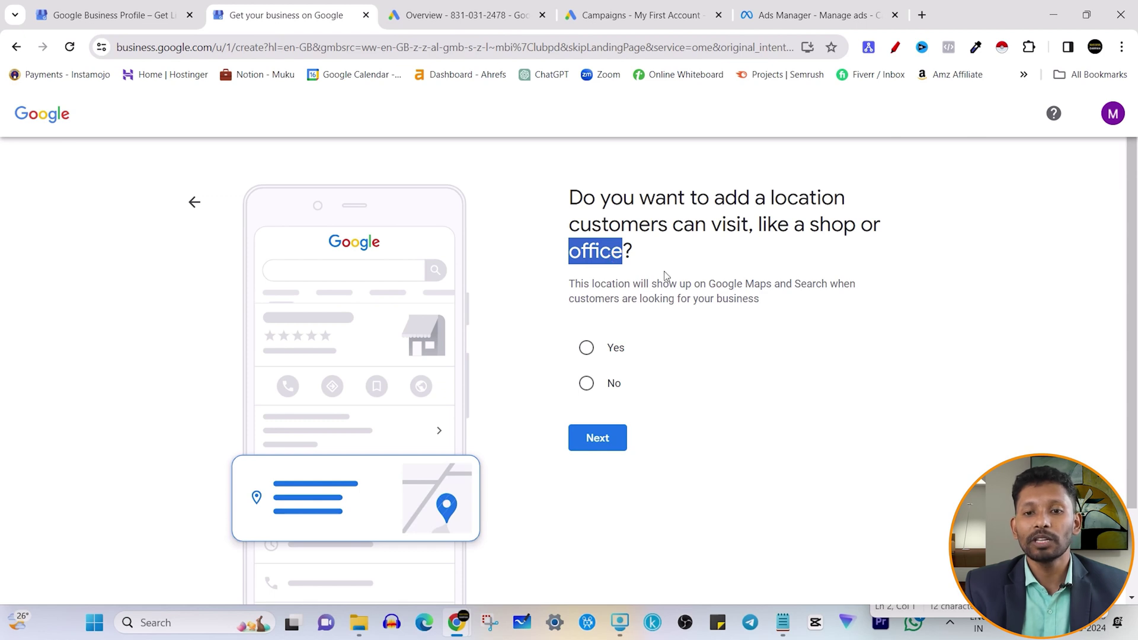
{"action": "left_click", "coordinate": [673, 296]}
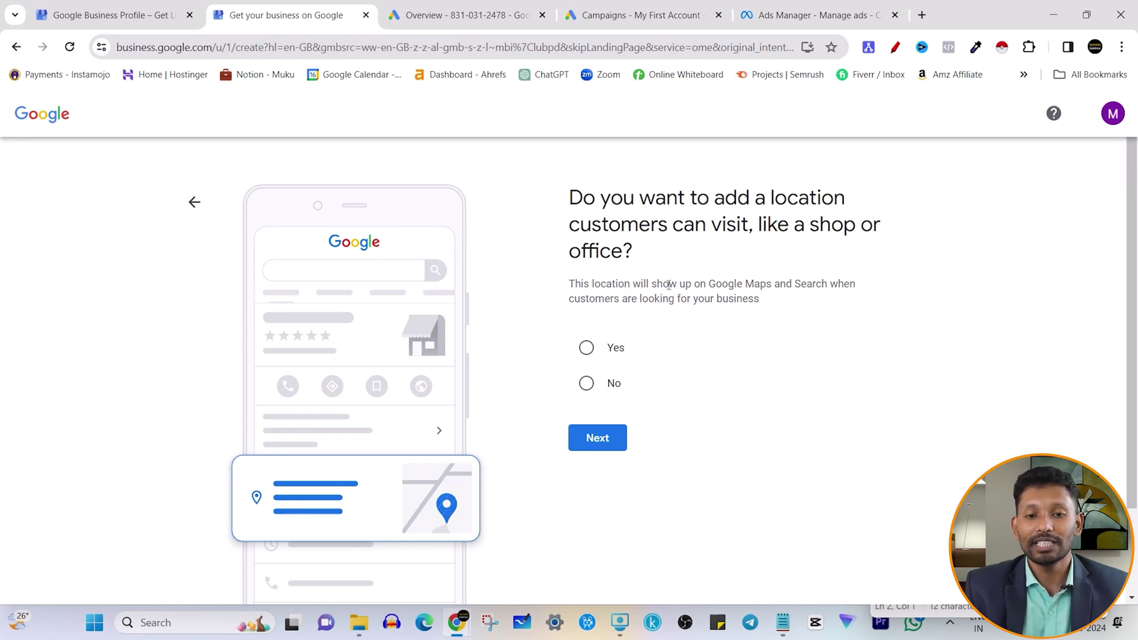
{"action": "left_click", "coordinate": [586, 384]}
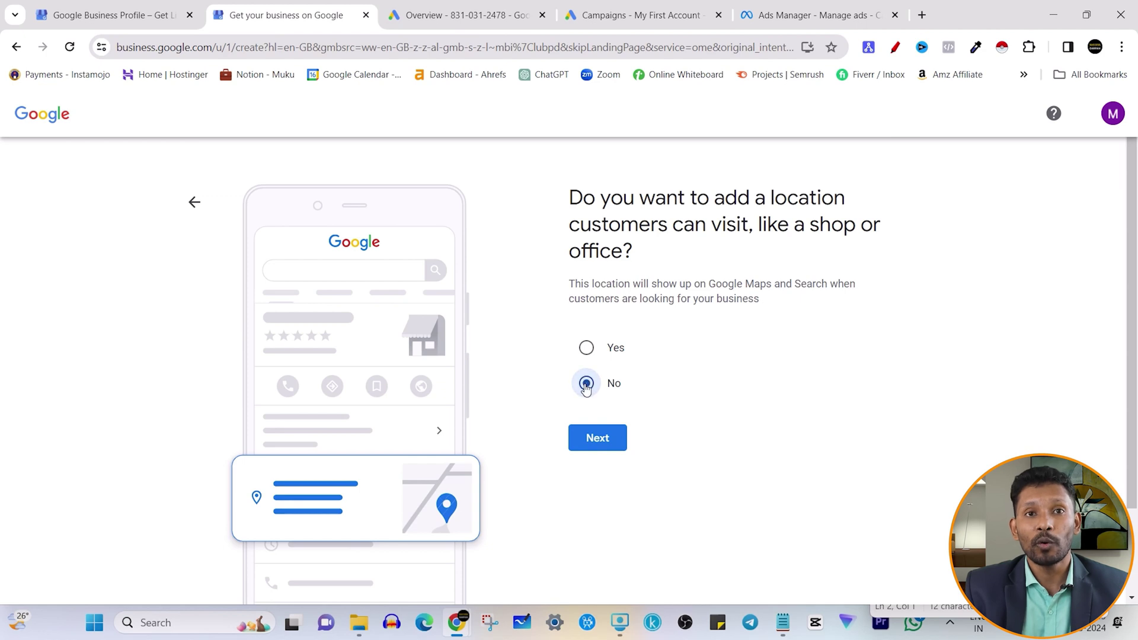
{"action": "left_click", "coordinate": [600, 437]}
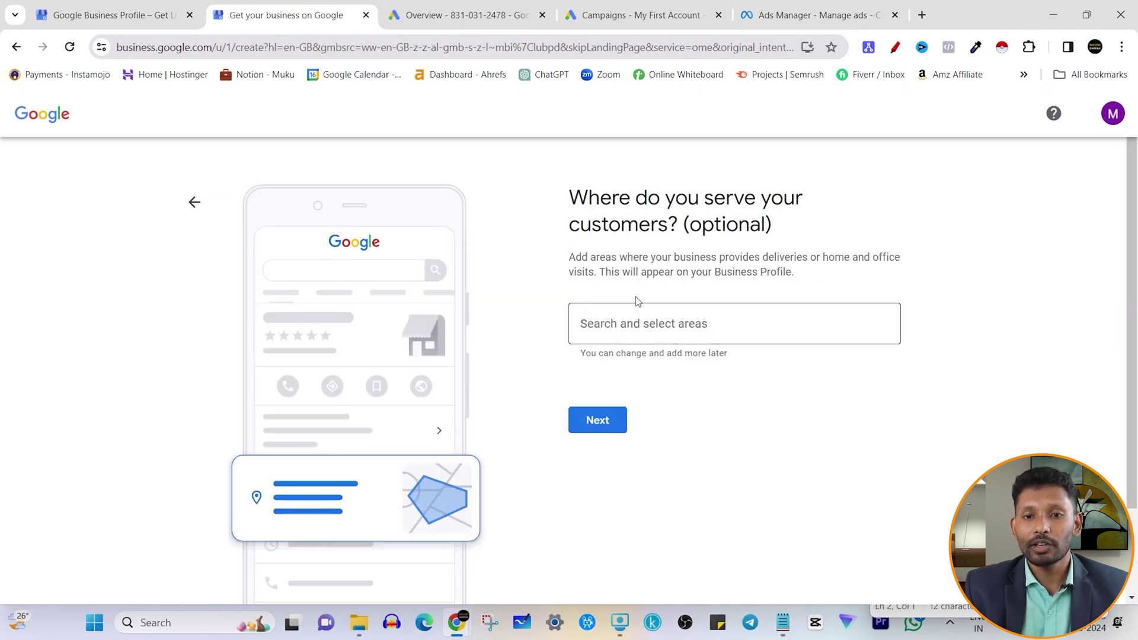
- Leave the optional service areas empty and move on to the next step
{"action": "left_click_drag", "start_coordinate": [574, 200], "coordinate": [788, 225]}
{"action": "left_click", "coordinate": [703, 240]}
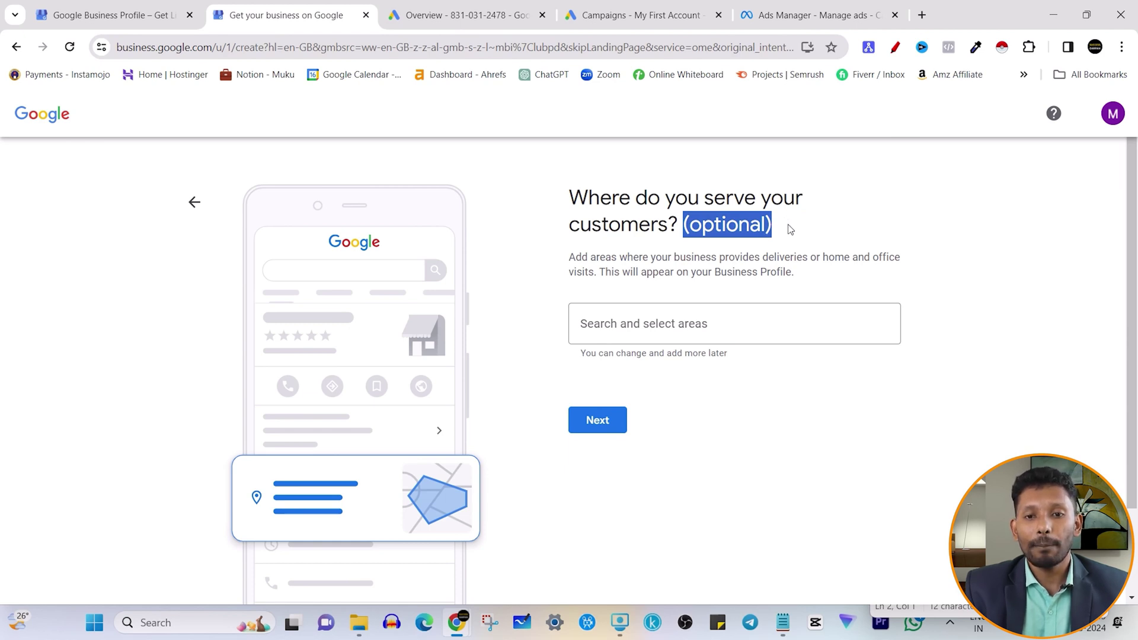
{"action": "left_click_drag", "start_coordinate": [569, 261], "coordinate": [808, 272]}
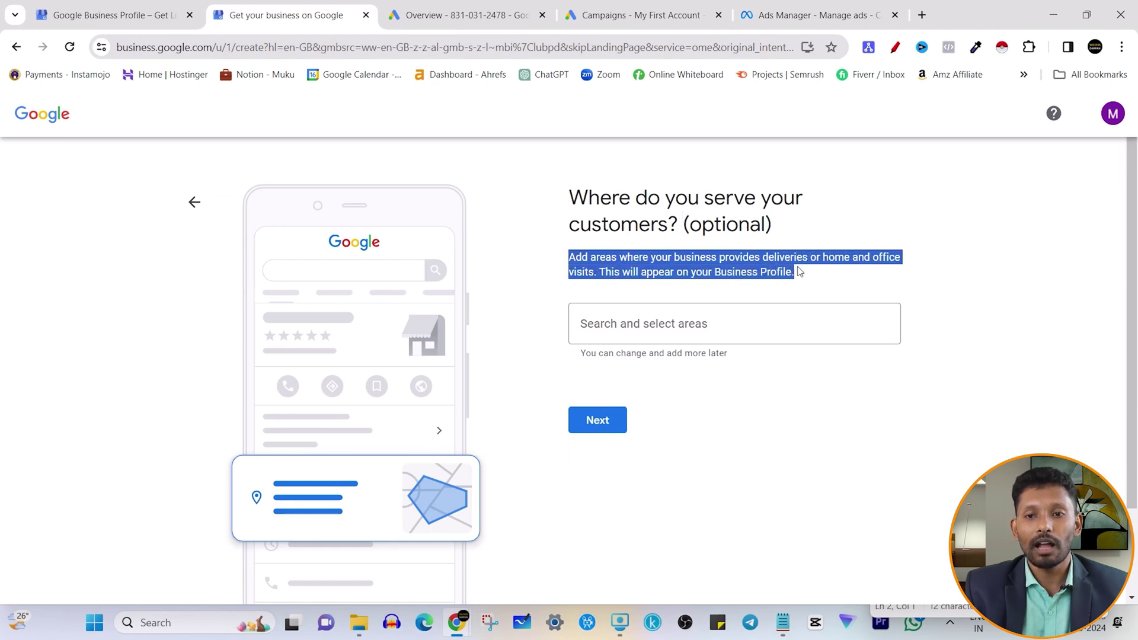
{"action": "left_click", "coordinate": [800, 269]}
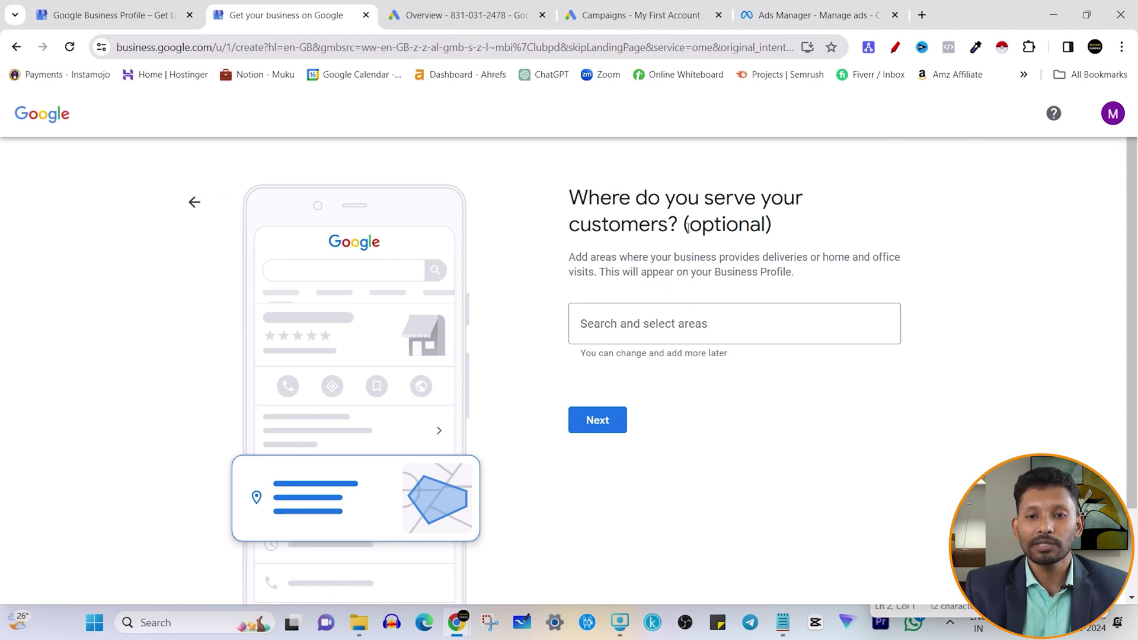
{"action": "left_click_drag", "start_coordinate": [688, 227], "coordinate": [811, 242]}
{"action": "left_click", "coordinate": [680, 267]}
{"action": "left_click_drag", "start_coordinate": [681, 224], "coordinate": [779, 231]}
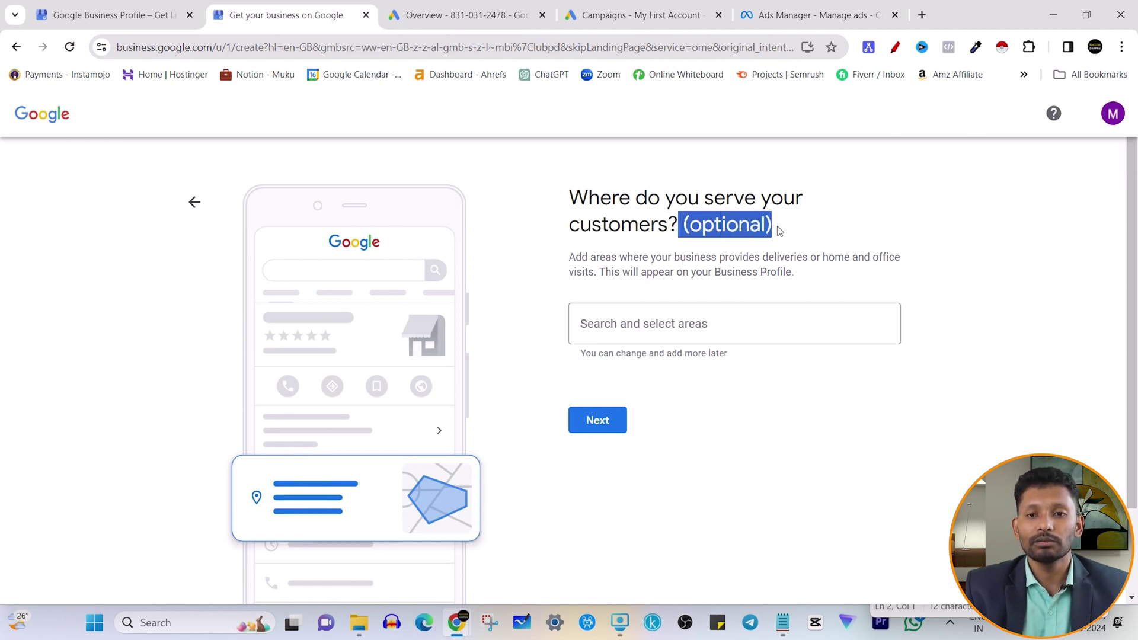
{"action": "left_click", "coordinate": [654, 251]}
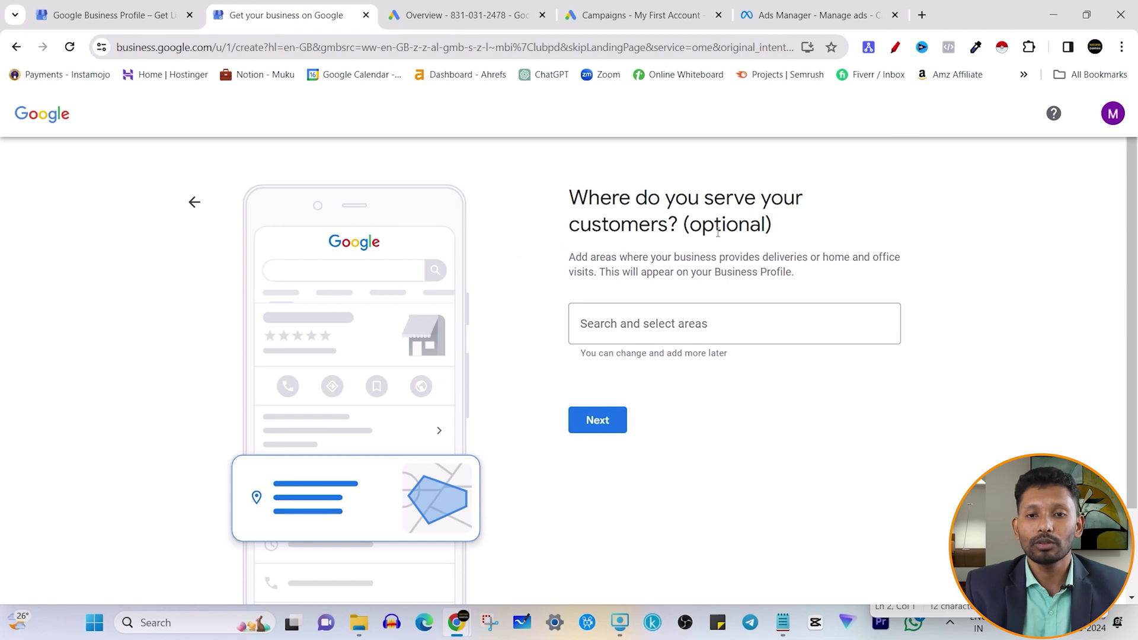
{"action": "left_click_drag", "start_coordinate": [680, 222], "coordinate": [842, 242]}
{"action": "left_click", "coordinate": [611, 422]}
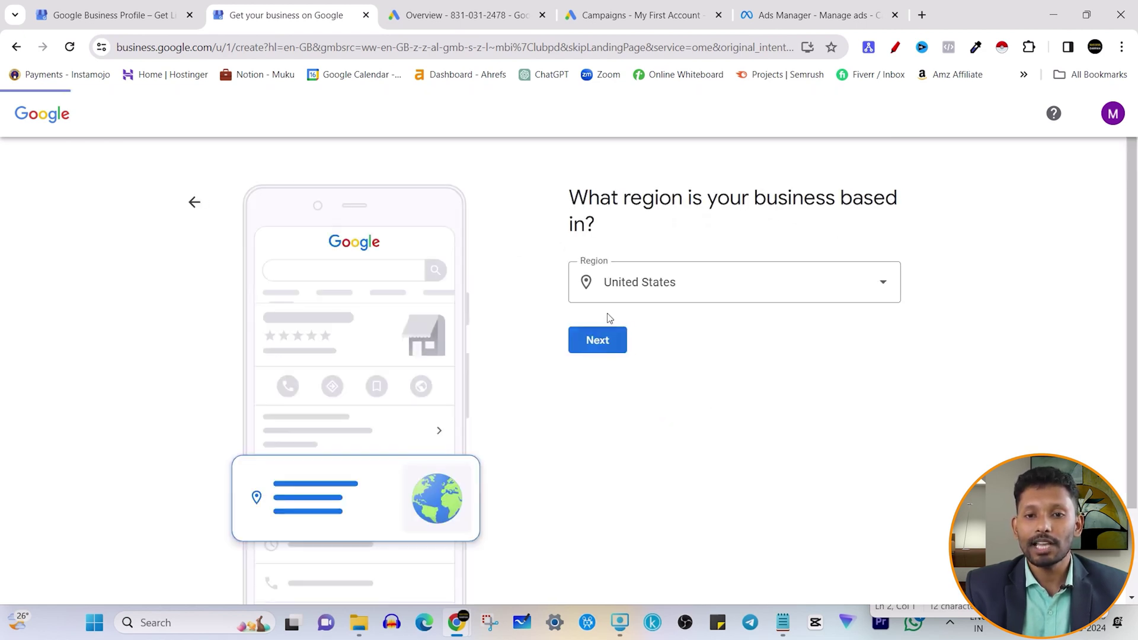
- Change the business region from United States to India and continue
{"action": "left_click_drag", "start_coordinate": [569, 196], "coordinate": [687, 226]}
{"action": "left_click", "coordinate": [711, 292]}
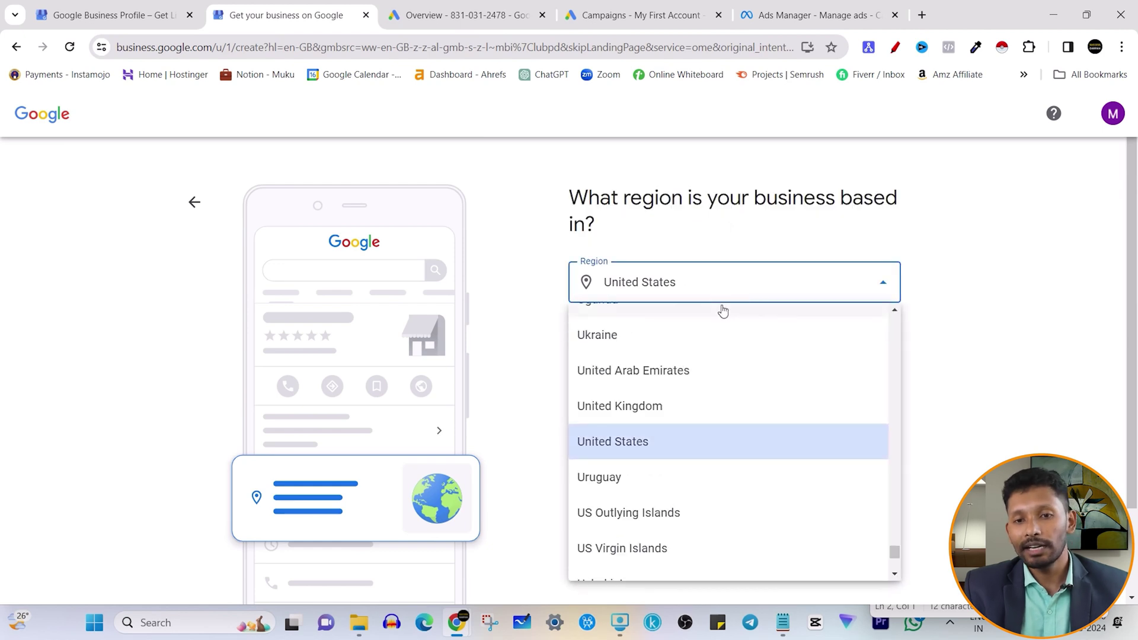
{"action": "key", "text": "i"}
{"action": "key", "text": "n"}
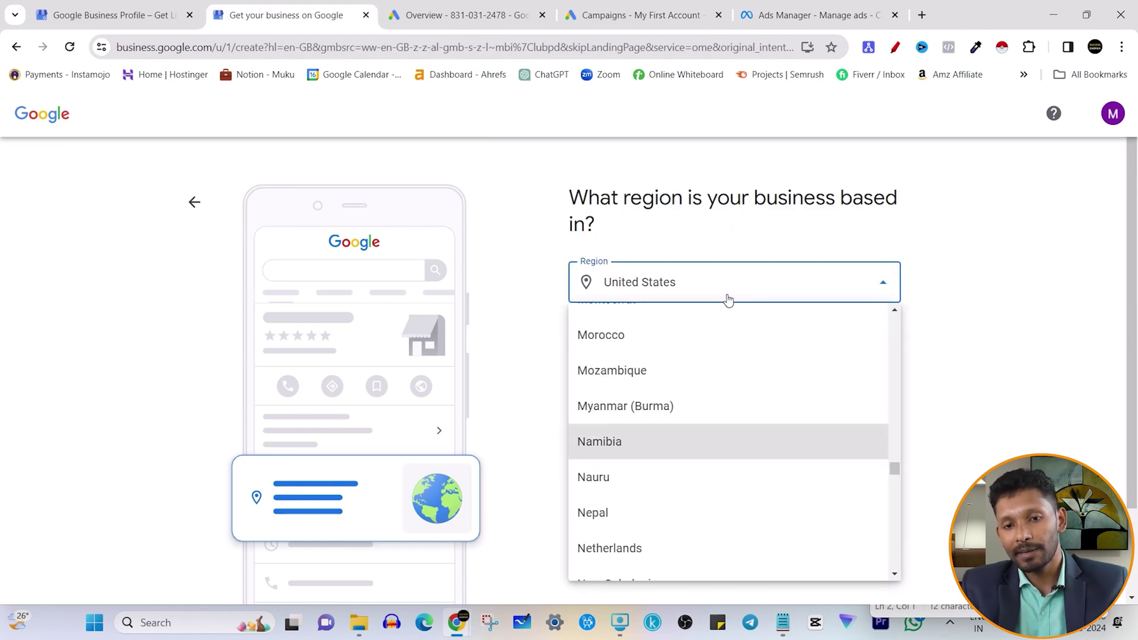
{"action": "scroll", "coordinate": [661, 403], "scroll_direction": "up", "scroll_amount": 20}
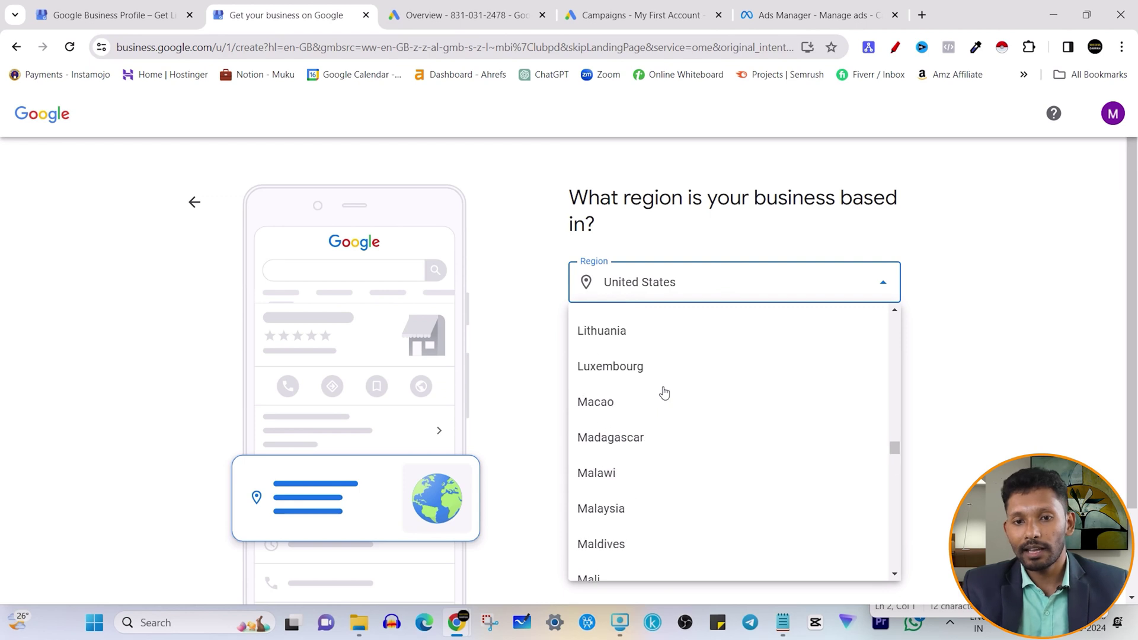
{"action": "scroll", "coordinate": [642, 377], "scroll_direction": "up", "scroll_amount": 5}
{"action": "left_click", "coordinate": [637, 409]}
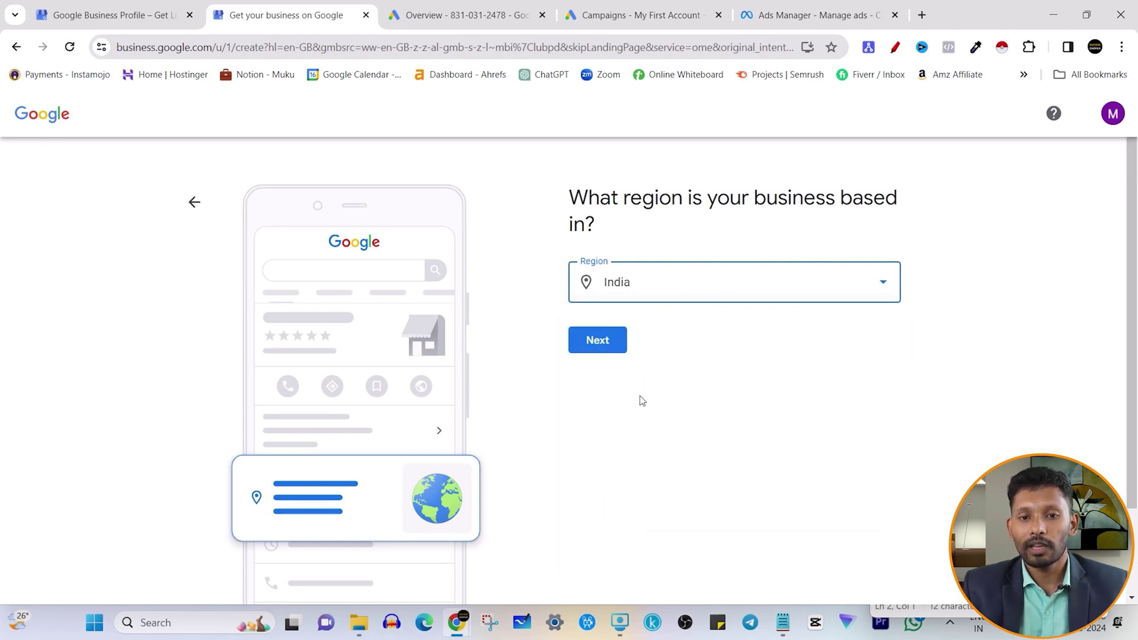
{"action": "left_click", "coordinate": [599, 345]}
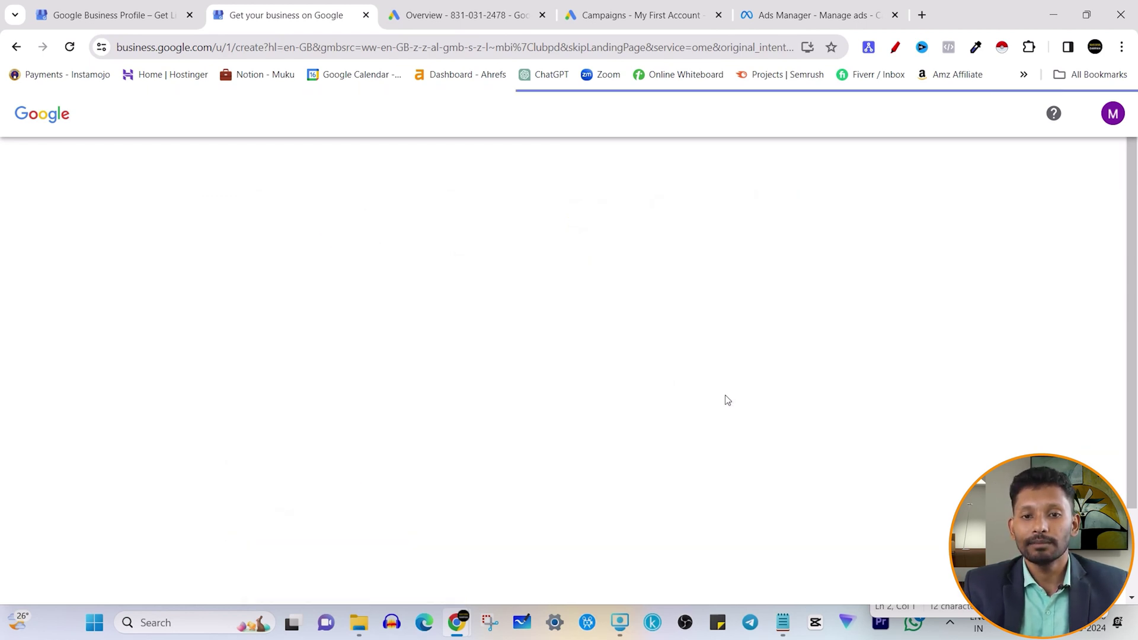
- Enter the business phone number, leave Website blank, and submit the contact details
{"action": "left_click", "coordinate": [699, 311]}
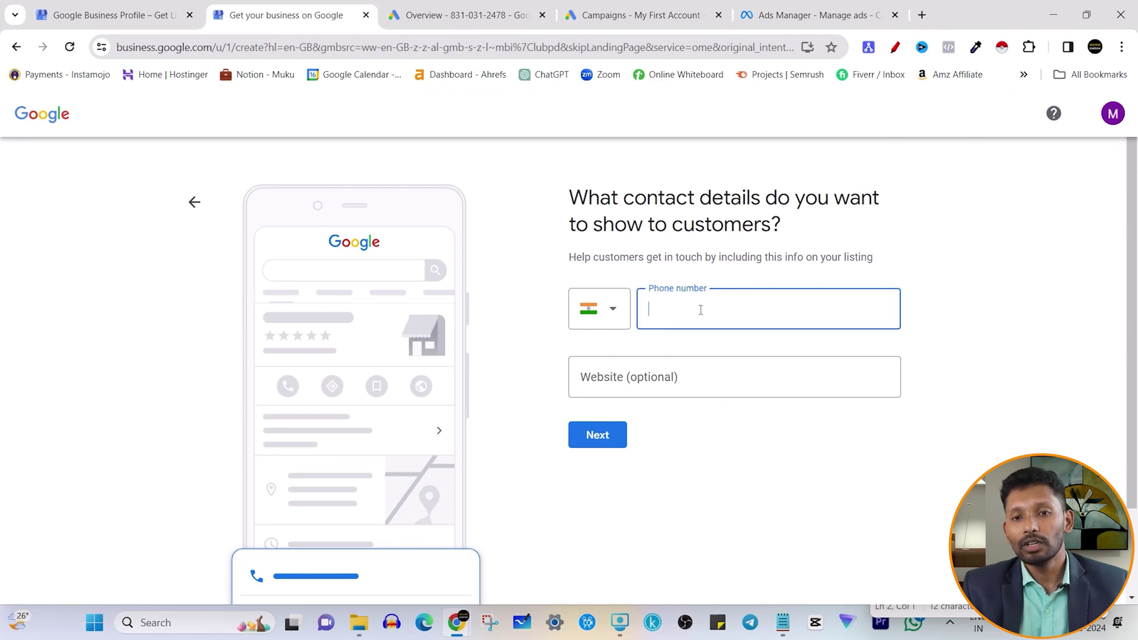
{"action": "left_click_drag", "start_coordinate": [569, 197], "coordinate": [792, 235]}
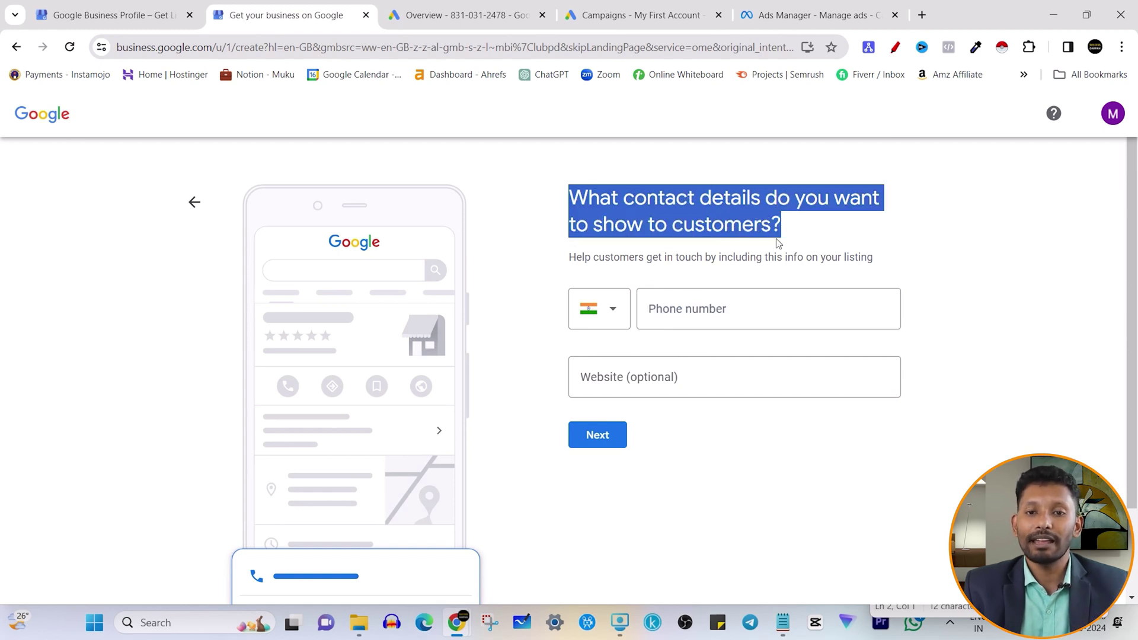
{"action": "left_click", "coordinate": [730, 308]}
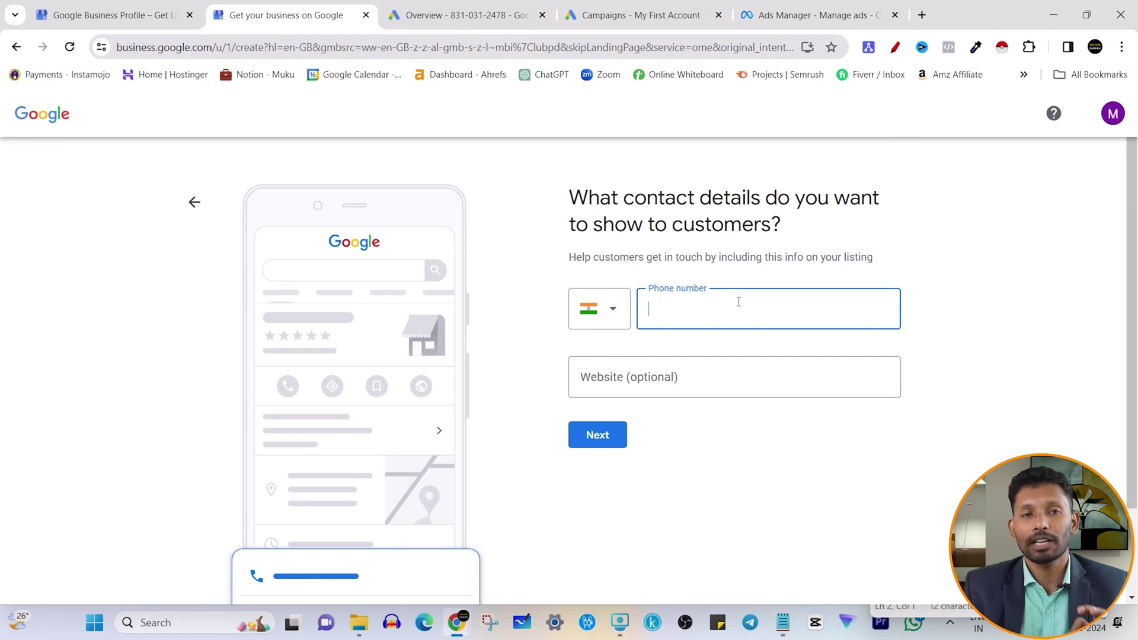
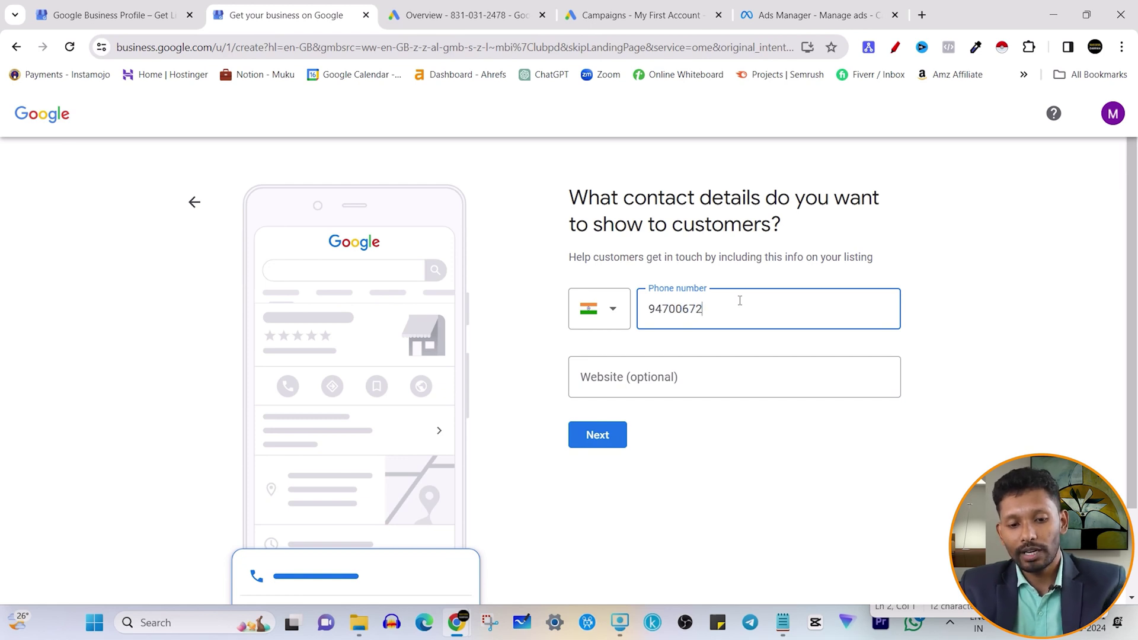
{"action": "left_click", "coordinate": [858, 259]}
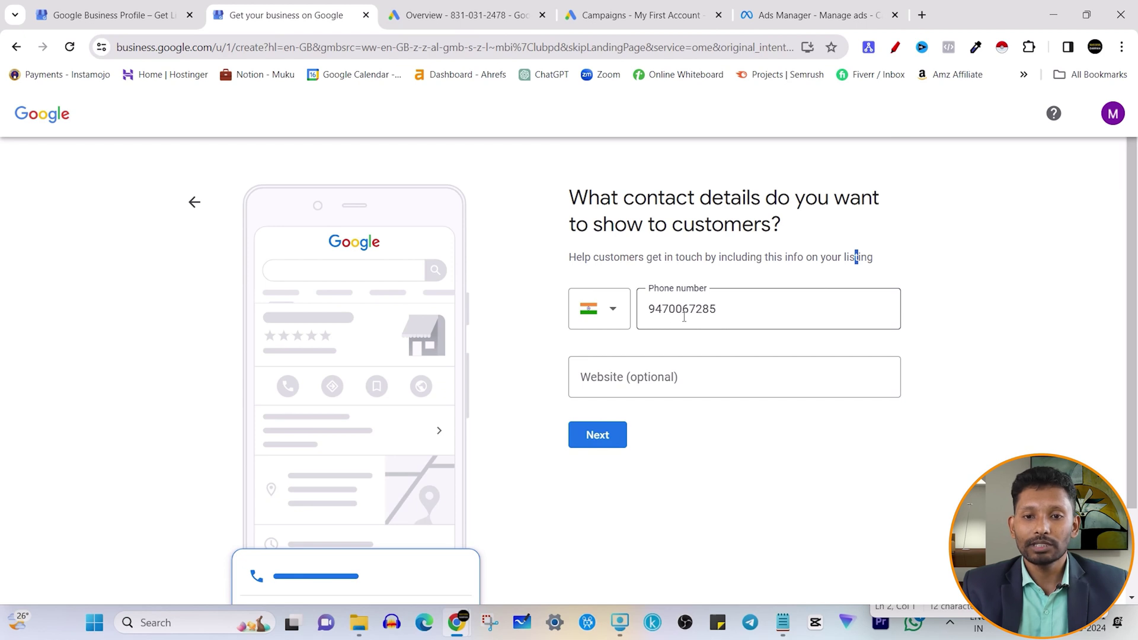
{"action": "left_click", "coordinate": [695, 363]}
{"action": "left_click", "coordinate": [715, 435]}
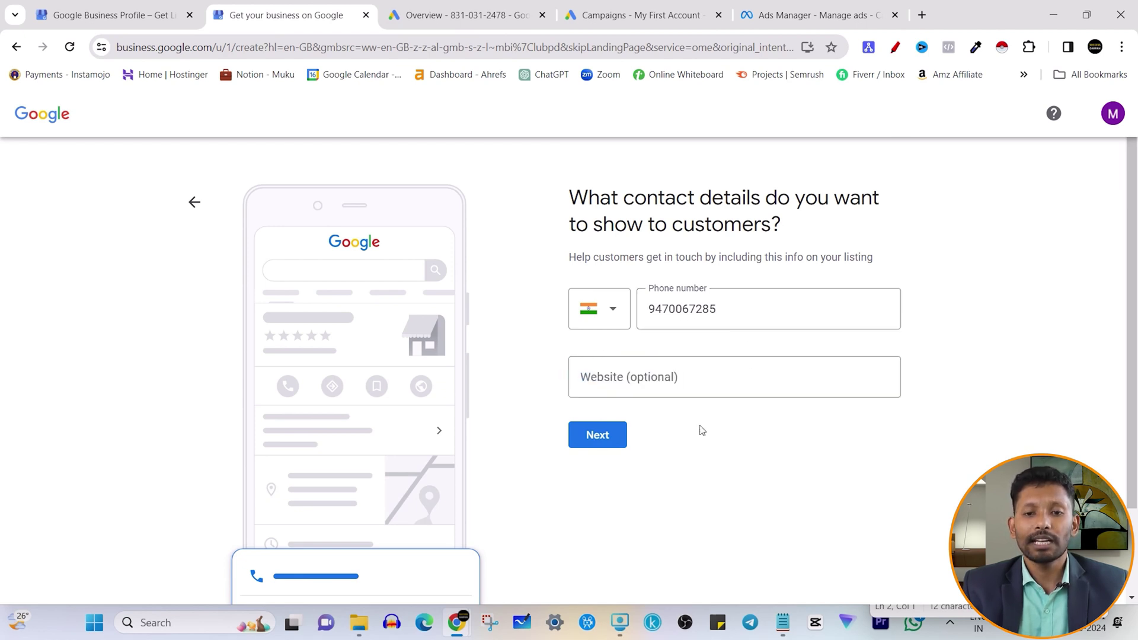
{"action": "left_click", "coordinate": [700, 389]}
{"action": "left_click", "coordinate": [713, 422]}
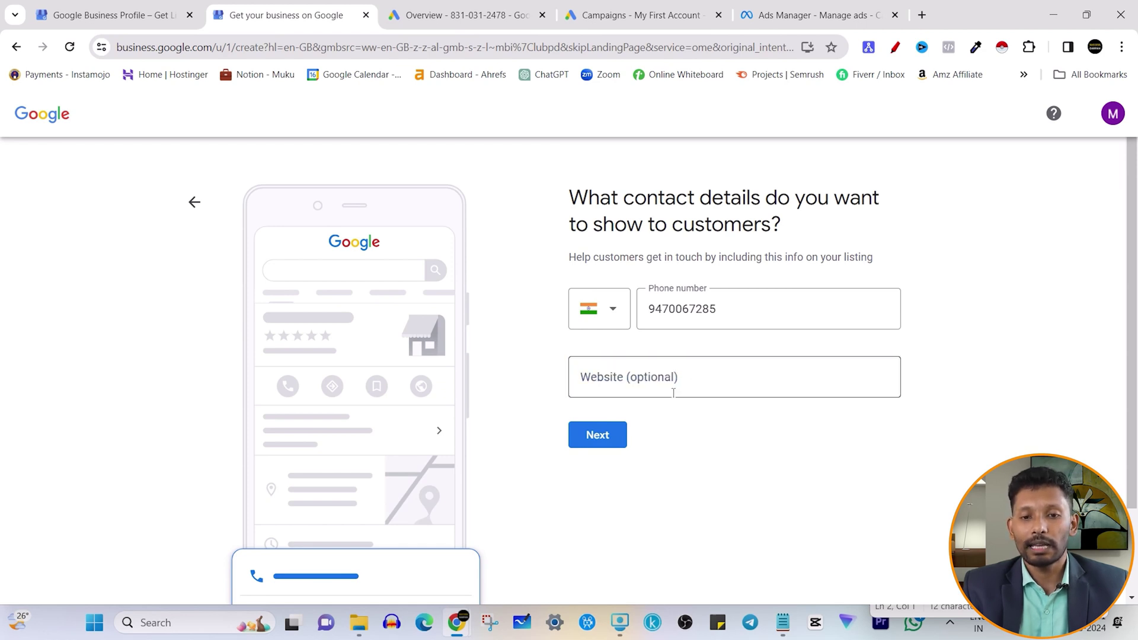
{"action": "left_click", "coordinate": [600, 438]}
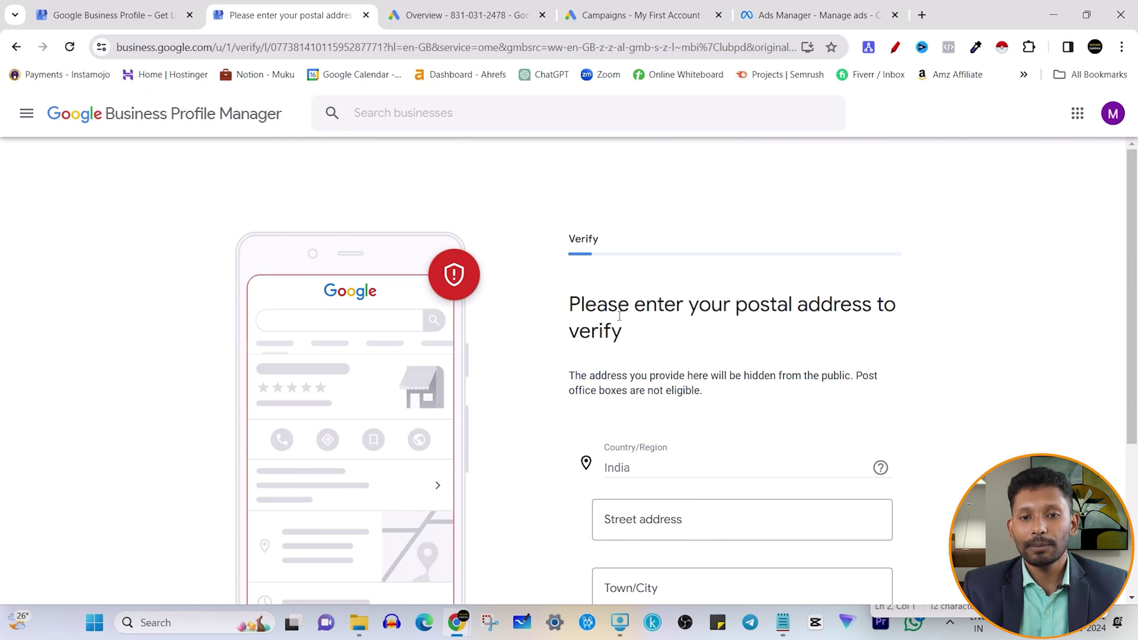
- Review the postal address verification form, noting the address stays hidden from the public
{"action": "left_click_drag", "start_coordinate": [572, 304], "coordinate": [898, 307]}
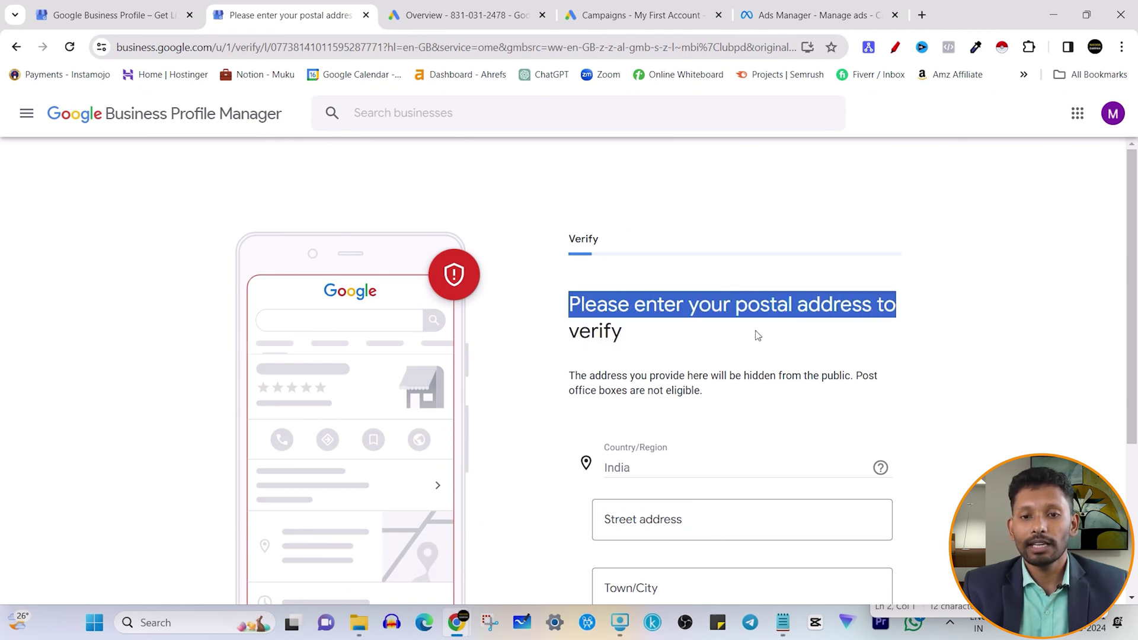
{"action": "left_click", "coordinate": [769, 329]}
{"action": "scroll", "coordinate": [700, 349], "scroll_direction": "down", "scroll_amount": 1}
{"action": "left_click_drag", "start_coordinate": [671, 302], "coordinate": [854, 303]}
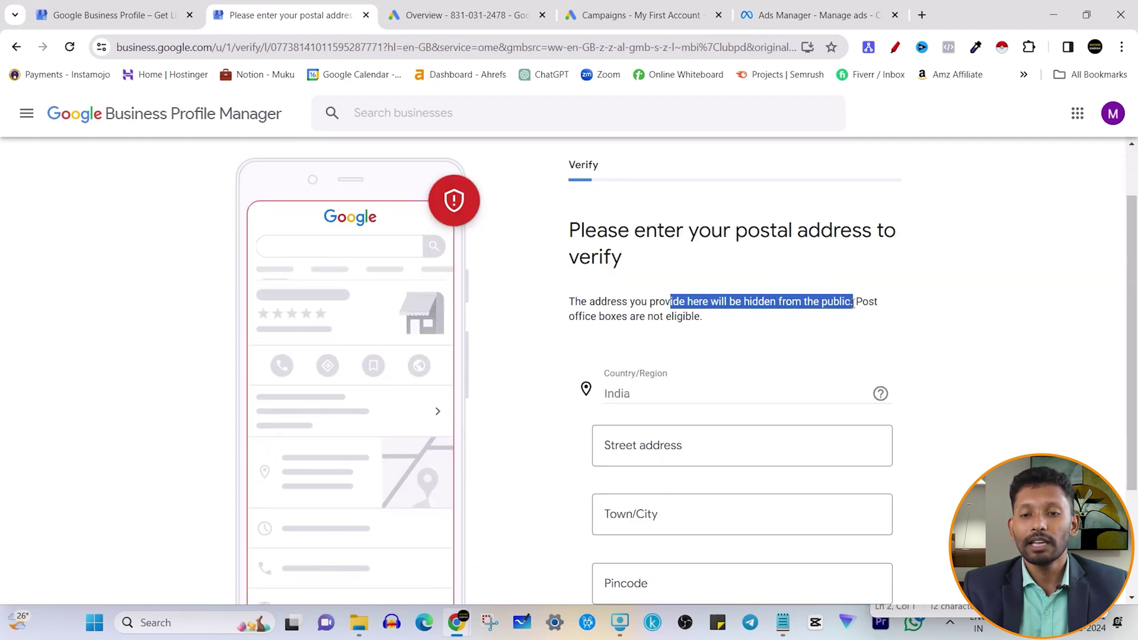
{"action": "left_click", "coordinate": [709, 304]}
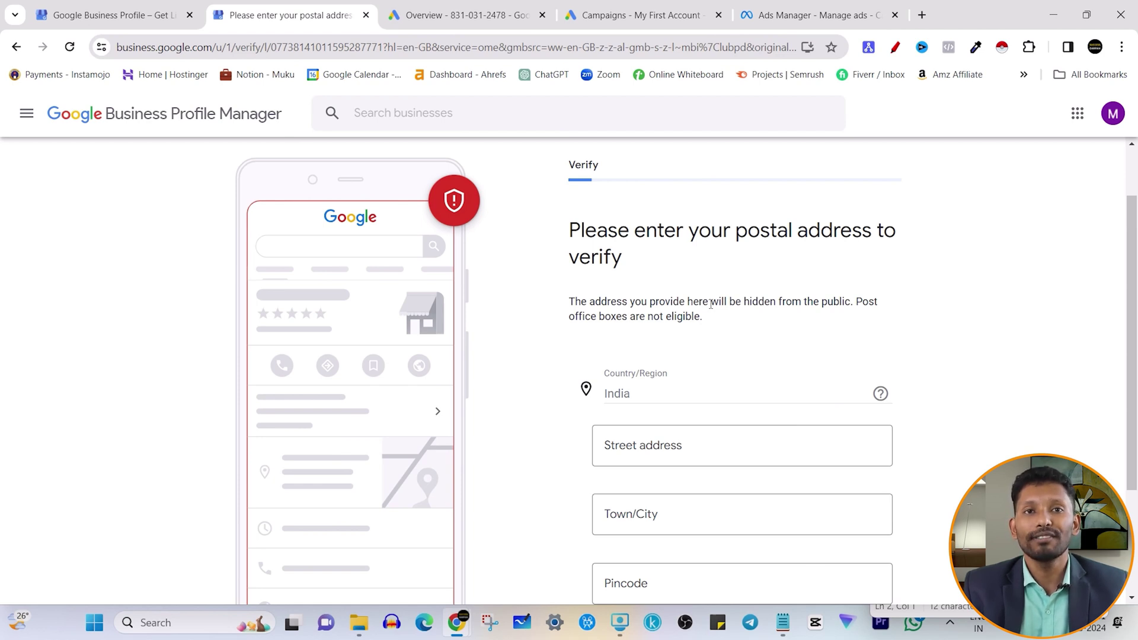
{"action": "scroll", "coordinate": [709, 305], "scroll_direction": "down", "scroll_amount": 1}
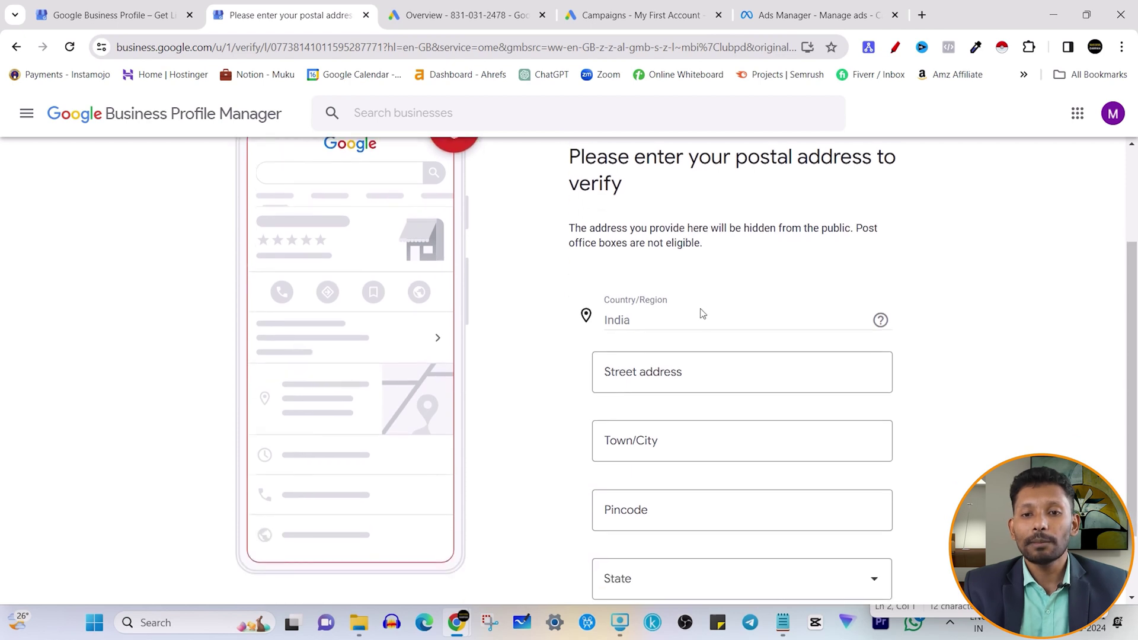
{"action": "scroll", "coordinate": [700, 313], "scroll_direction": "up", "scroll_amount": 3}
{"action": "left_click_drag", "start_coordinate": [576, 296], "coordinate": [652, 343]}
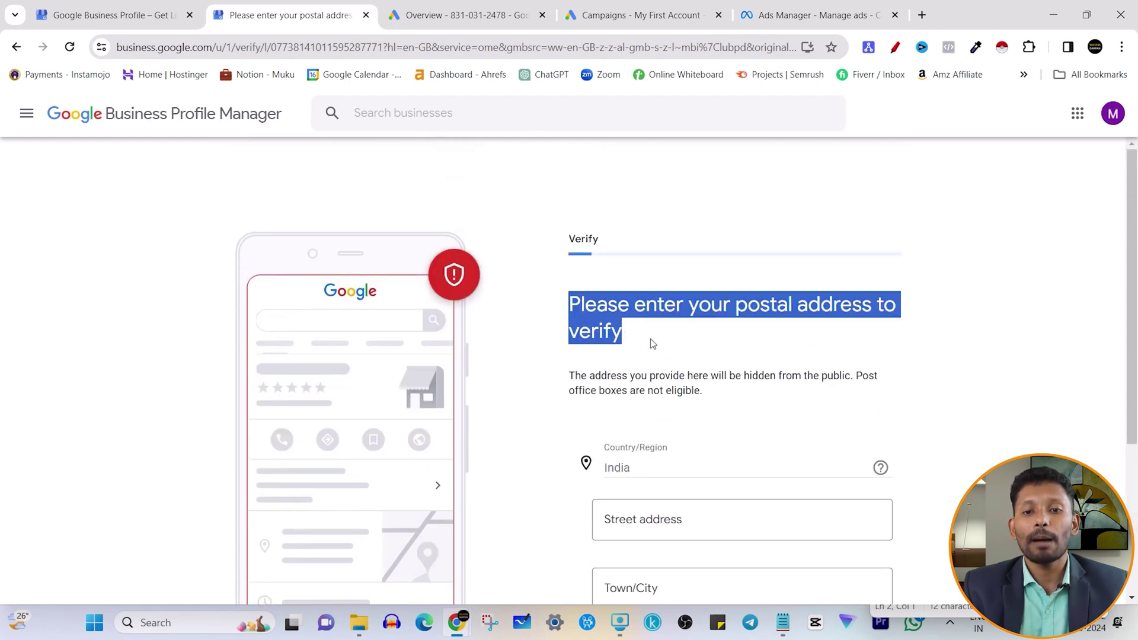
{"action": "left_click", "coordinate": [664, 350]}
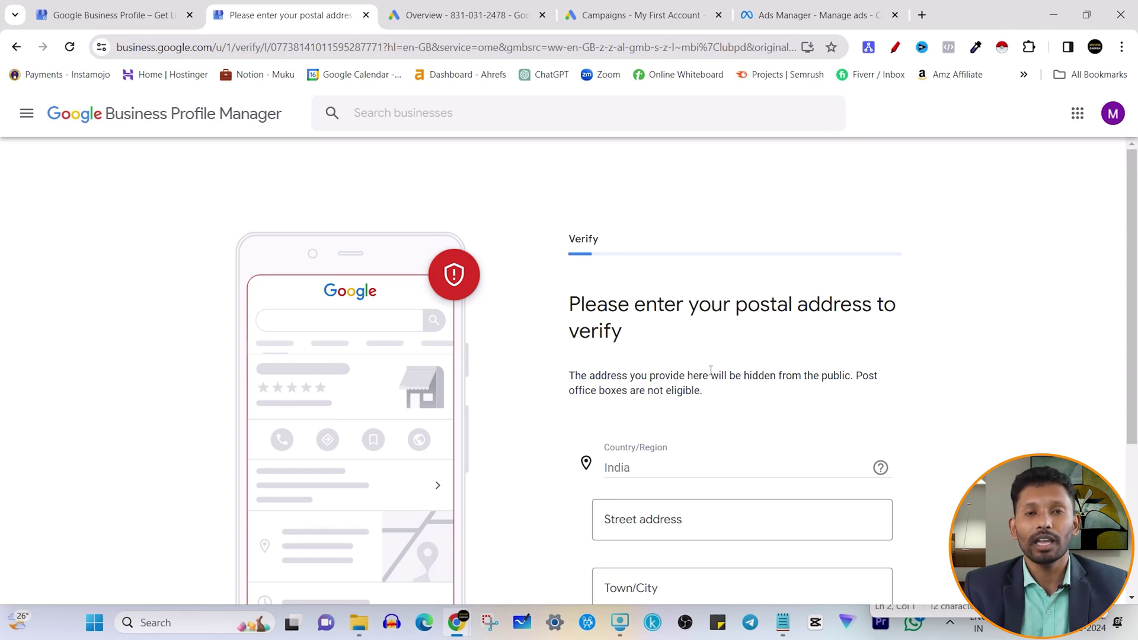
{"action": "scroll", "coordinate": [666, 351], "scroll_direction": "down", "scroll_amount": 4}
- Fill in the business street address, city and pincode, pick Karnataka as state, and submit
{"action": "left_click", "coordinate": [639, 307]}
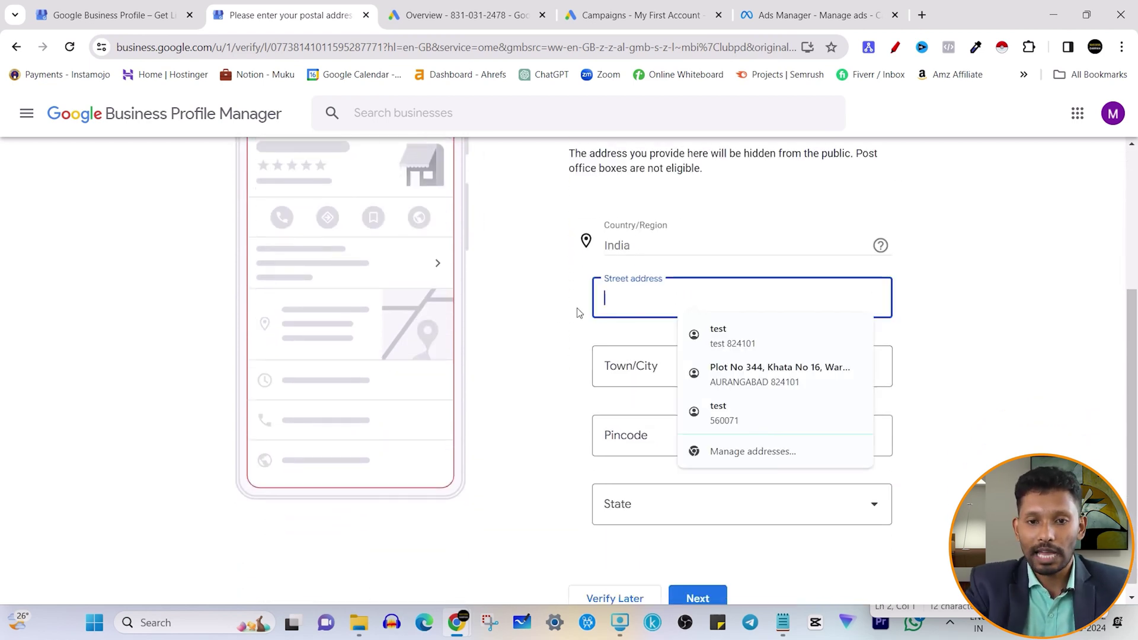
{"action": "type", "text": "Ko"}
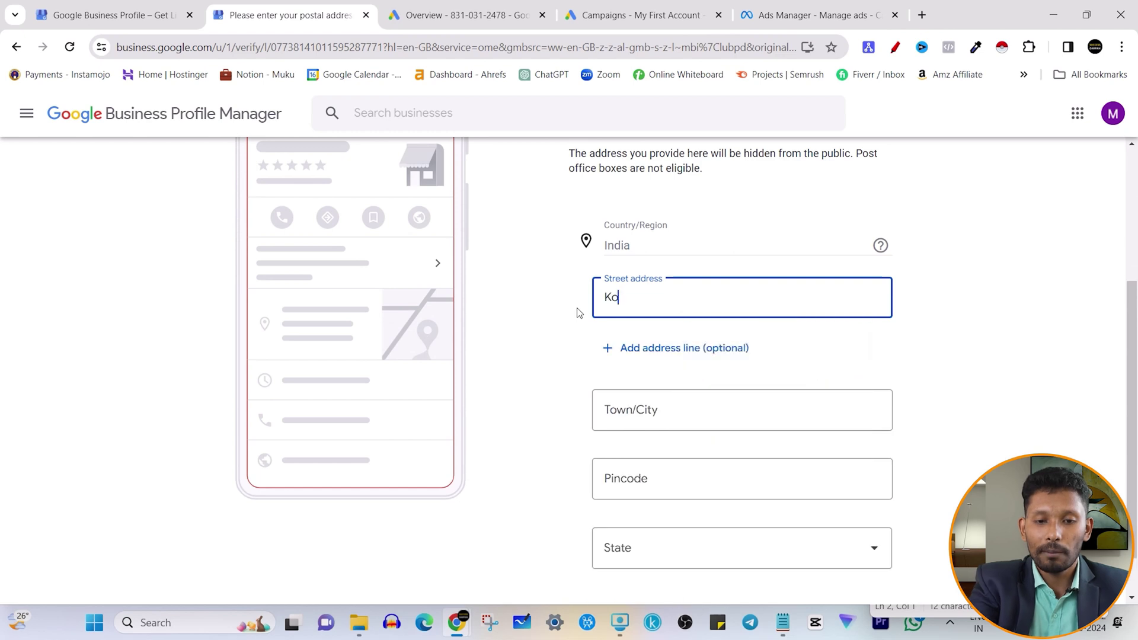
{"action": "type", "text": "ramangala"}
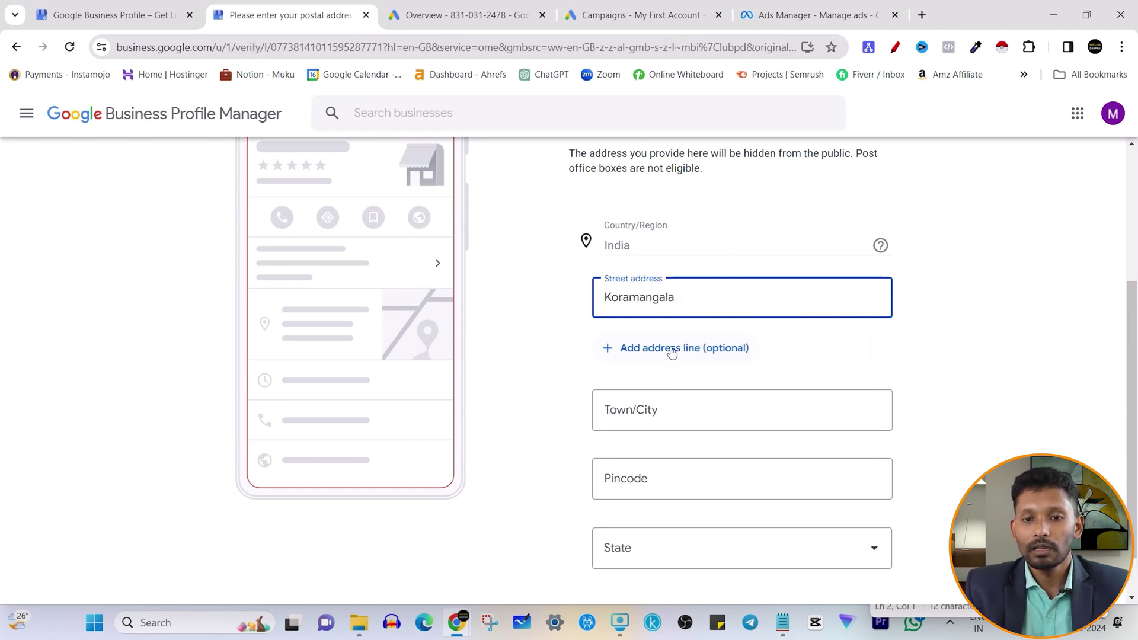
{"action": "left_click", "coordinate": [685, 414]}
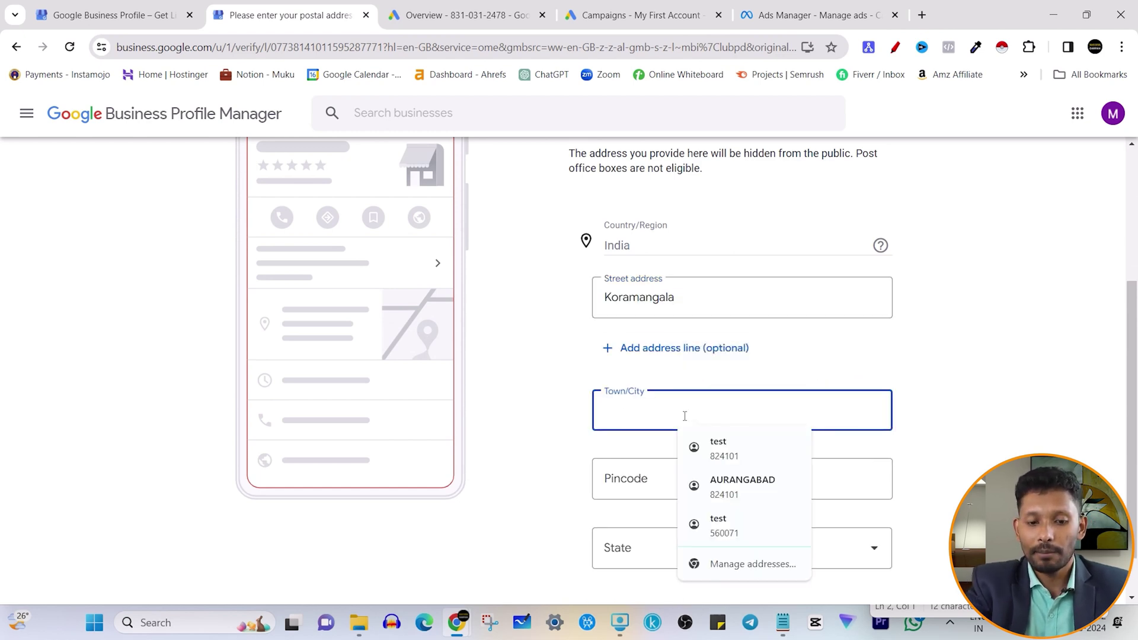
{"action": "type", "text": "Bangalore"}
{"action": "left_click", "coordinate": [714, 472]}
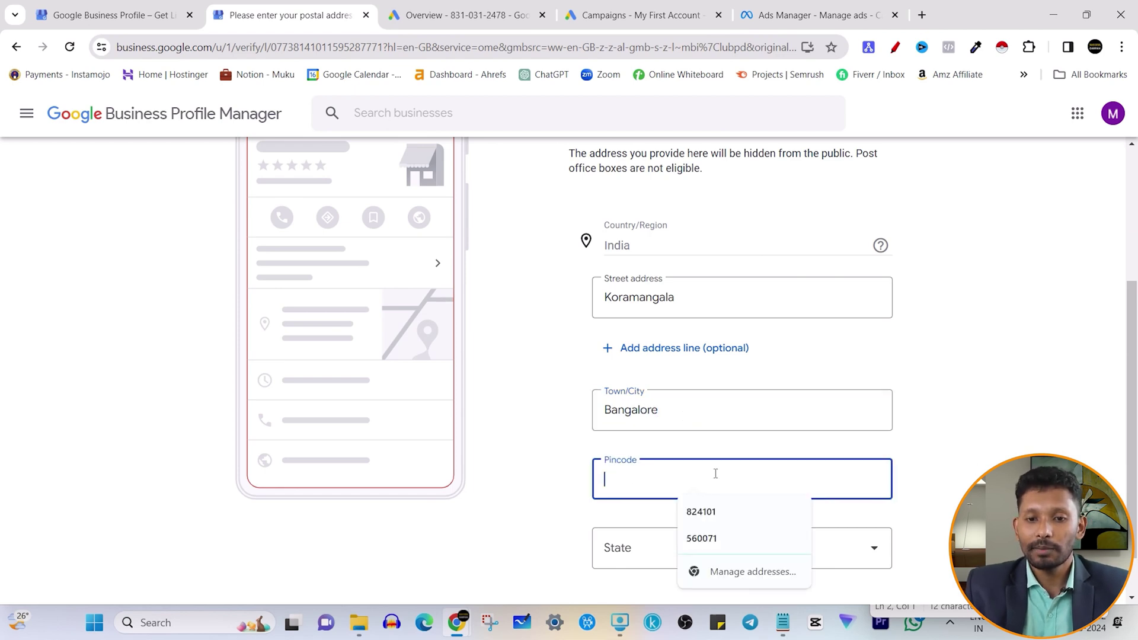
{"action": "scroll", "coordinate": [618, 466], "scroll_direction": "down", "scroll_amount": 1}
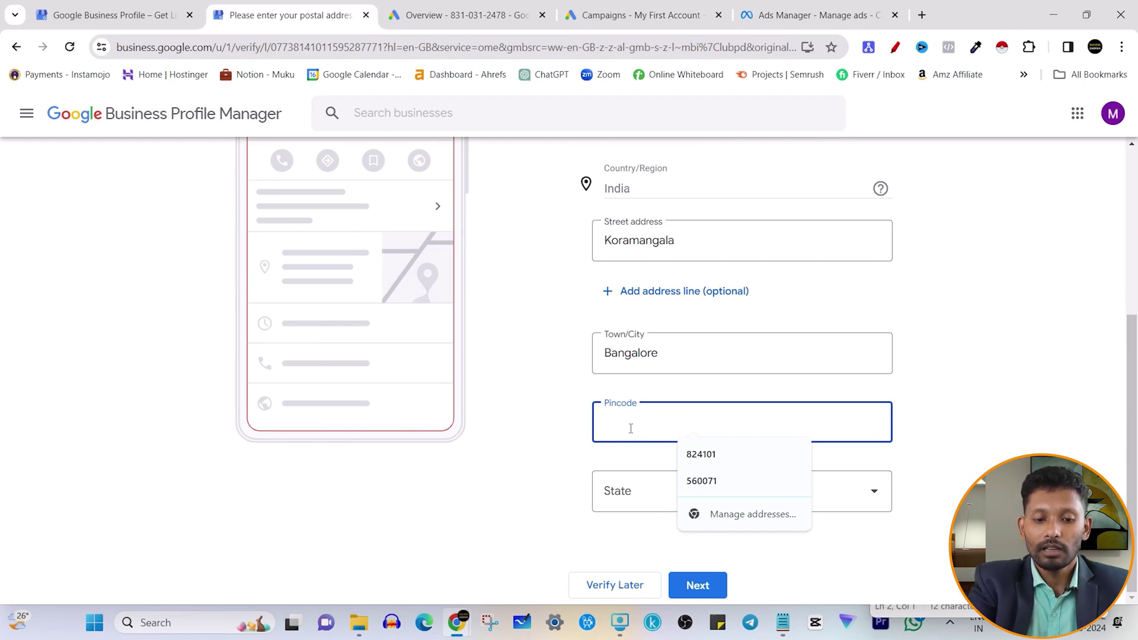
{"action": "type", "text": "500021"}
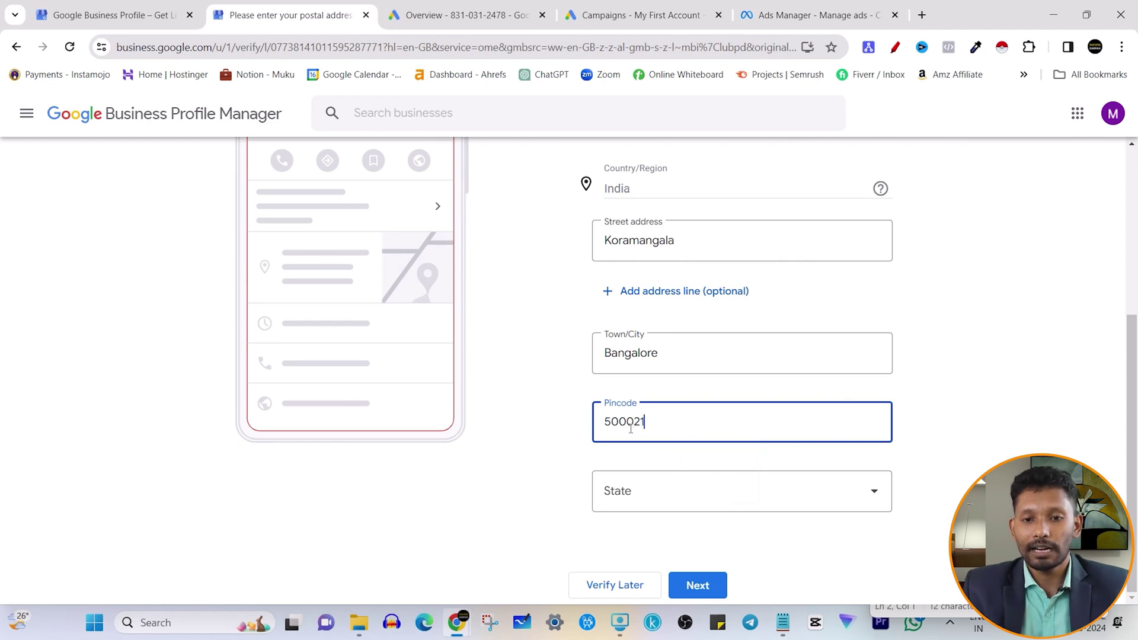
{"action": "left_click", "coordinate": [698, 493]}
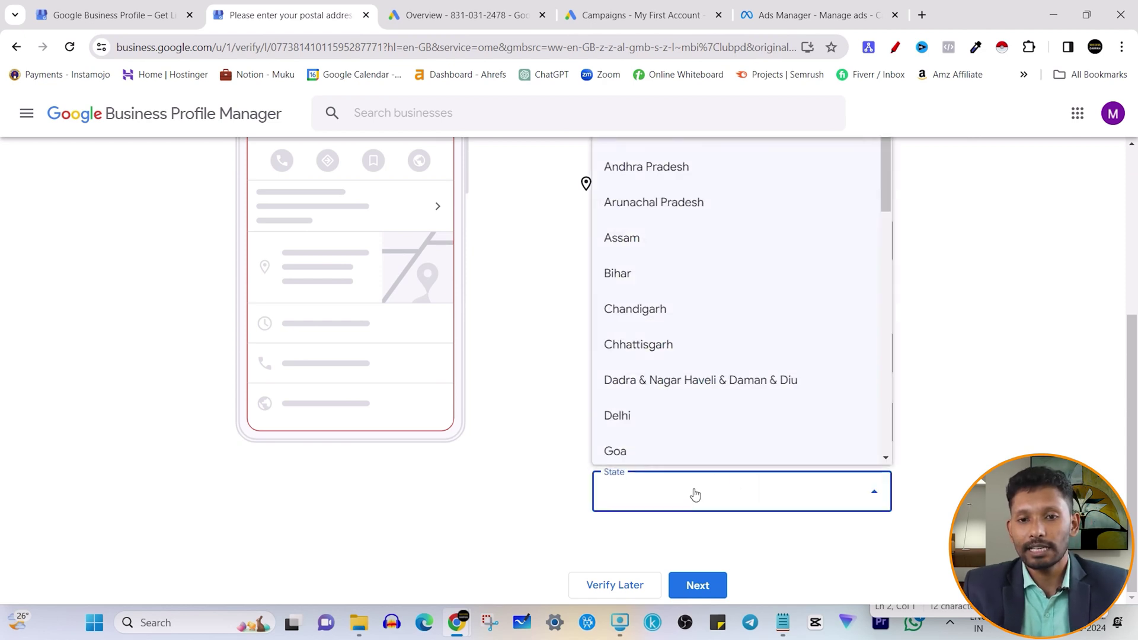
{"action": "scroll", "coordinate": [702, 343], "scroll_direction": "down", "scroll_amount": 7}
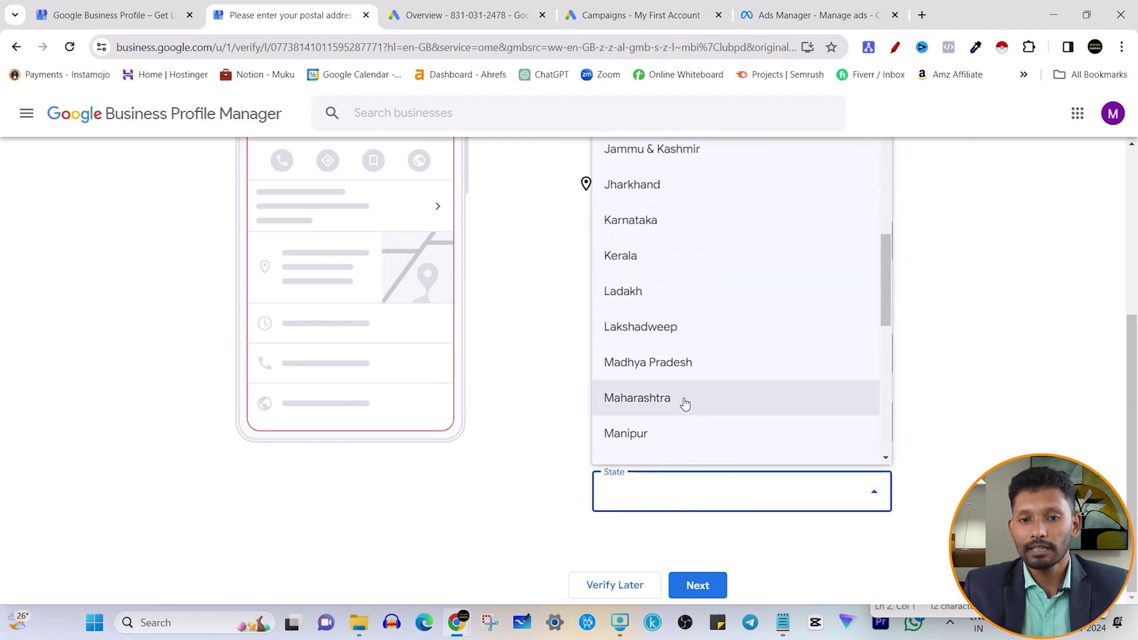
{"action": "scroll", "coordinate": [651, 325], "scroll_direction": "up", "scroll_amount": 1}
{"action": "left_click", "coordinate": [674, 293]}
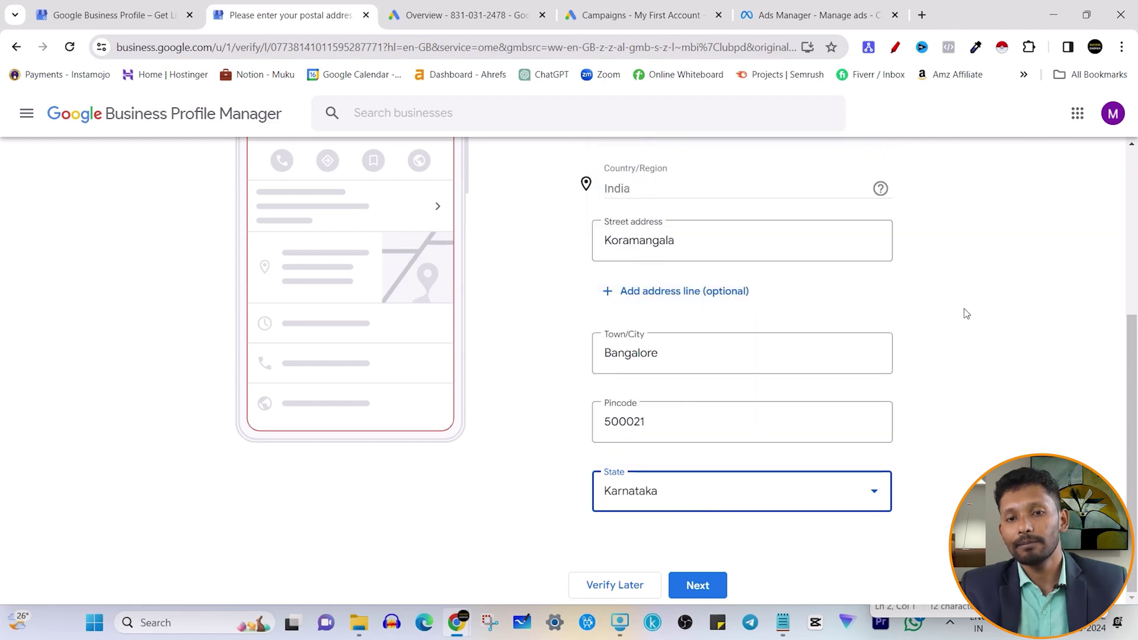
{"action": "scroll", "coordinate": [847, 319], "scroll_direction": "up", "scroll_amount": 4}
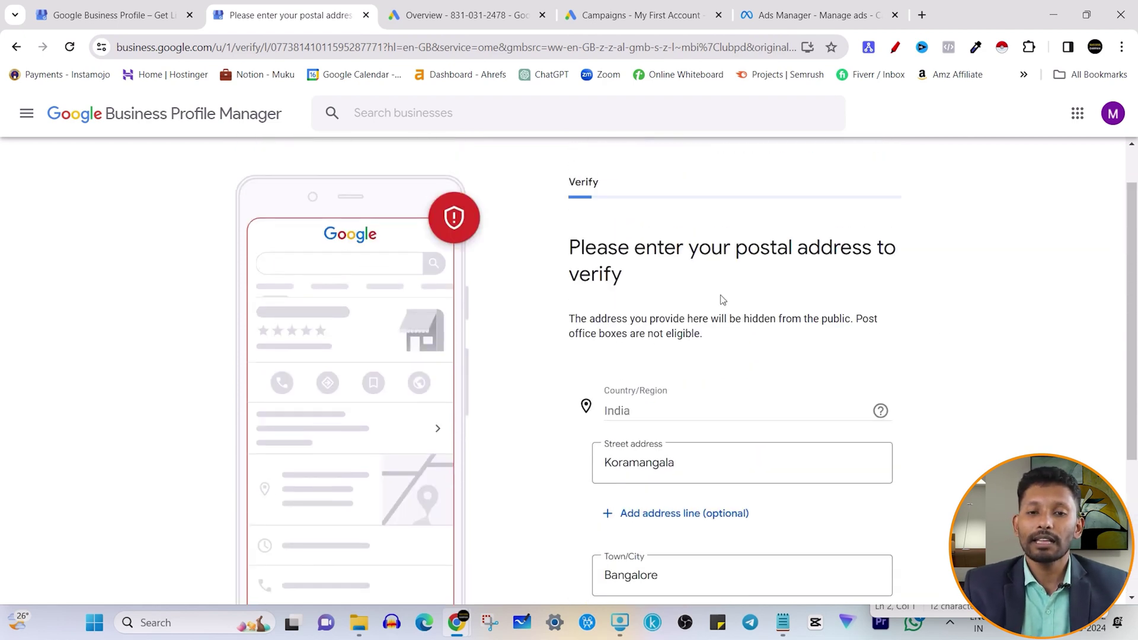
{"action": "scroll", "coordinate": [714, 302], "scroll_direction": "down", "scroll_amount": 4}
{"action": "left_click", "coordinate": [709, 588]}
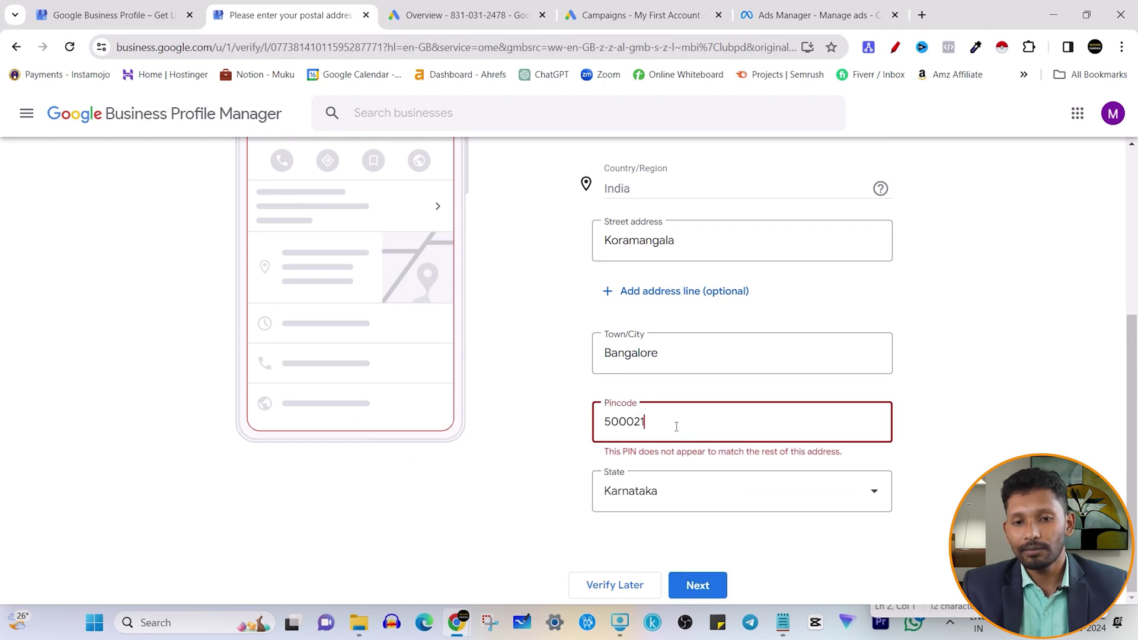
- Correct the pincode, resubmit, and continue past the 'You're now verified' confirmation
{"action": "left_click_drag", "start_coordinate": [635, 421], "coordinate": [654, 422]}
{"action": "type", "text": "29"}
{"action": "left_click_drag", "start_coordinate": [619, 421], "coordinate": [611, 421]}
{"action": "type", "text": "6"}
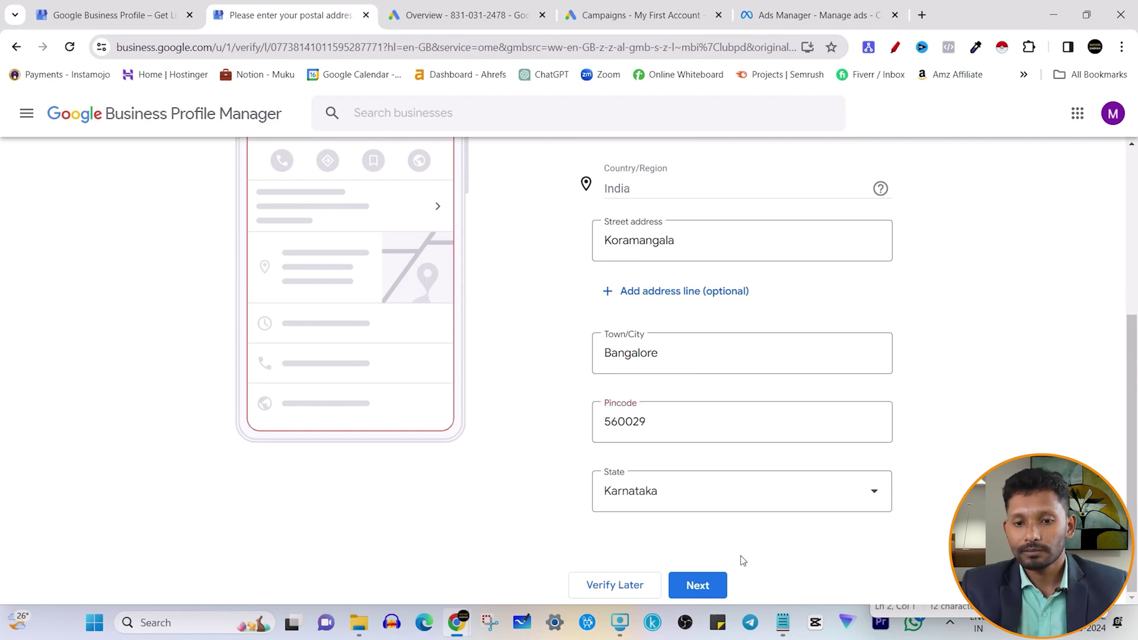
{"action": "left_click", "coordinate": [706, 585]}
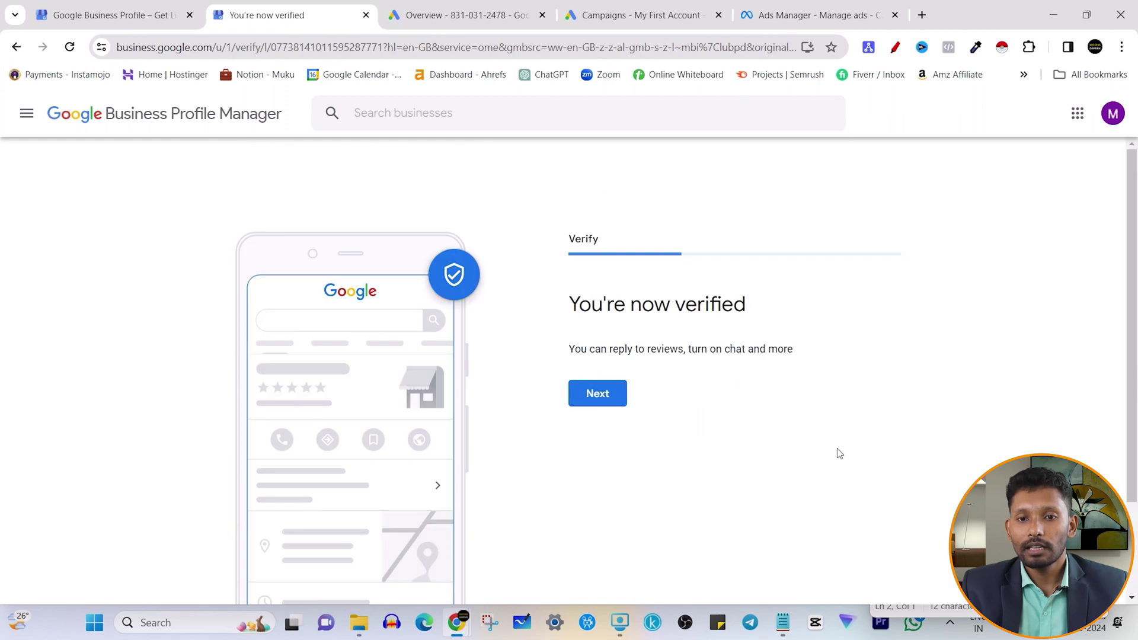
{"action": "left_click_drag", "start_coordinate": [571, 308], "coordinate": [749, 318]}
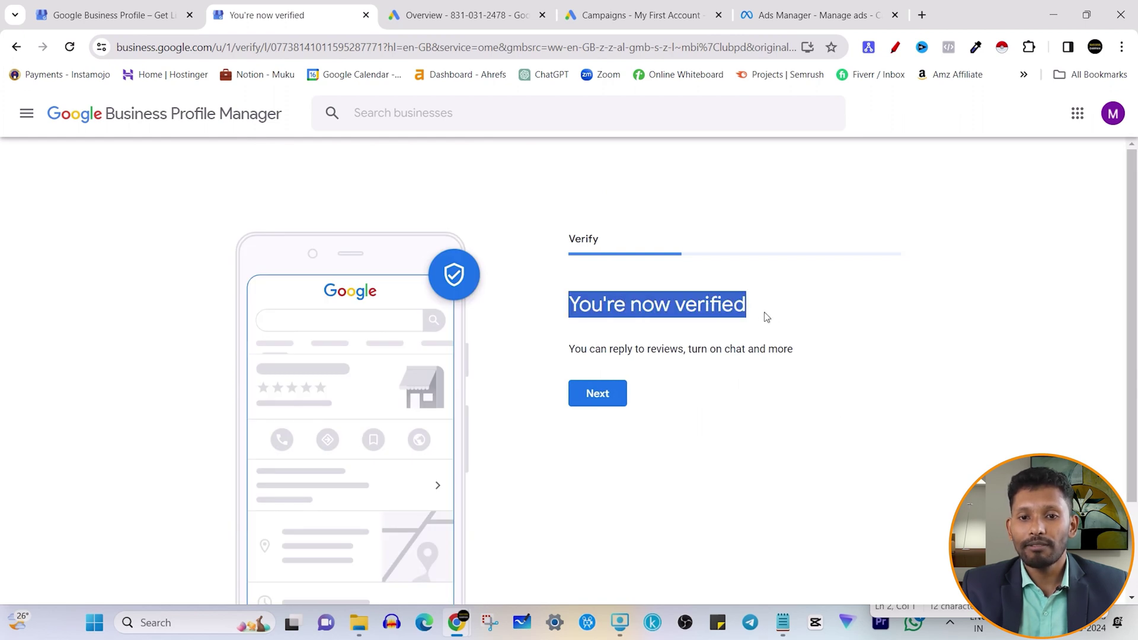
{"action": "left_click", "coordinate": [600, 400]}
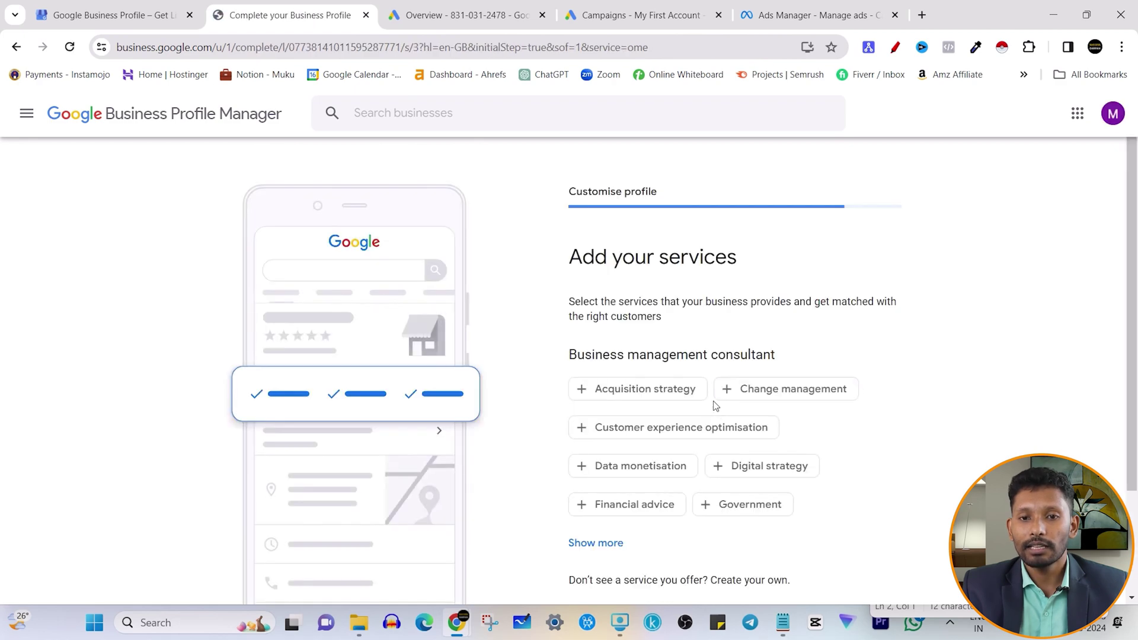
- Expand the suggested consultant services, type 'elect' as a custom service, then erase it
{"action": "scroll", "coordinate": [710, 278], "scroll_direction": "down", "scroll_amount": 3}
{"action": "scroll", "coordinate": [712, 427], "scroll_direction": "up", "scroll_amount": 3}
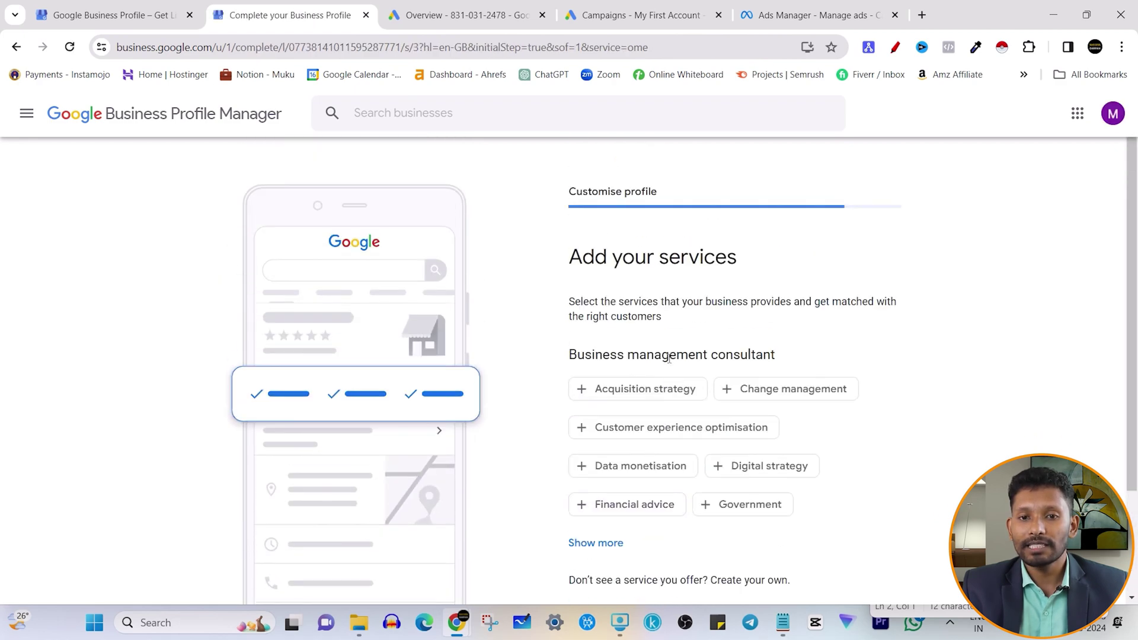
{"action": "left_click_drag", "start_coordinate": [568, 264], "coordinate": [736, 271]}
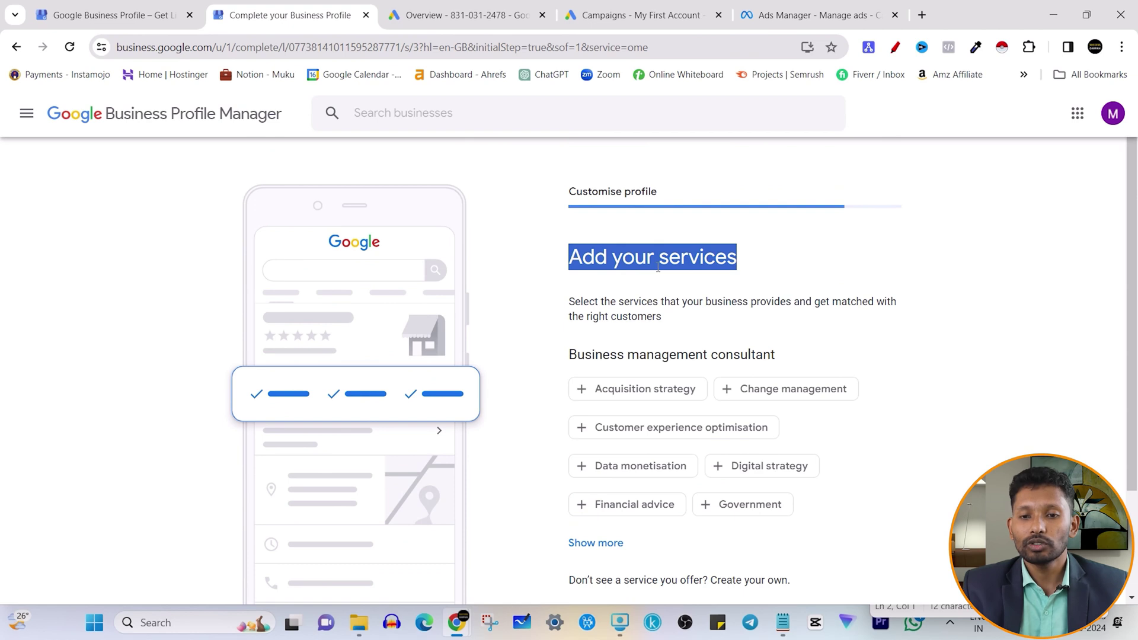
{"action": "left_click", "coordinate": [658, 269]}
{"action": "scroll", "coordinate": [699, 376], "scroll_direction": "down", "scroll_amount": 2}
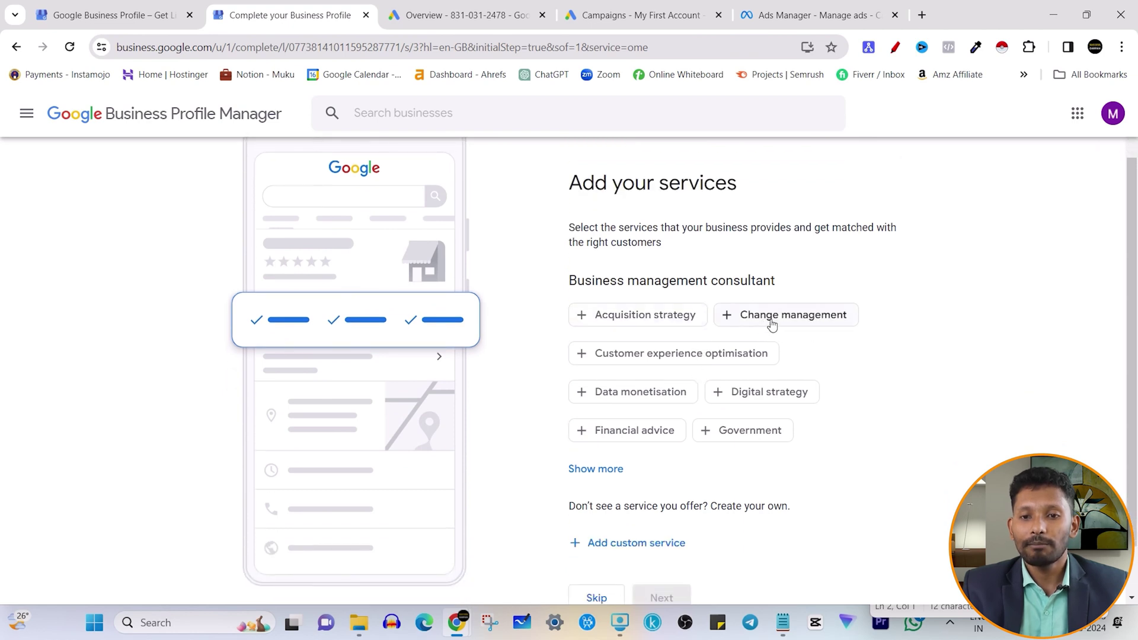
{"action": "scroll", "coordinate": [694, 396], "scroll_direction": "down", "scroll_amount": 1}
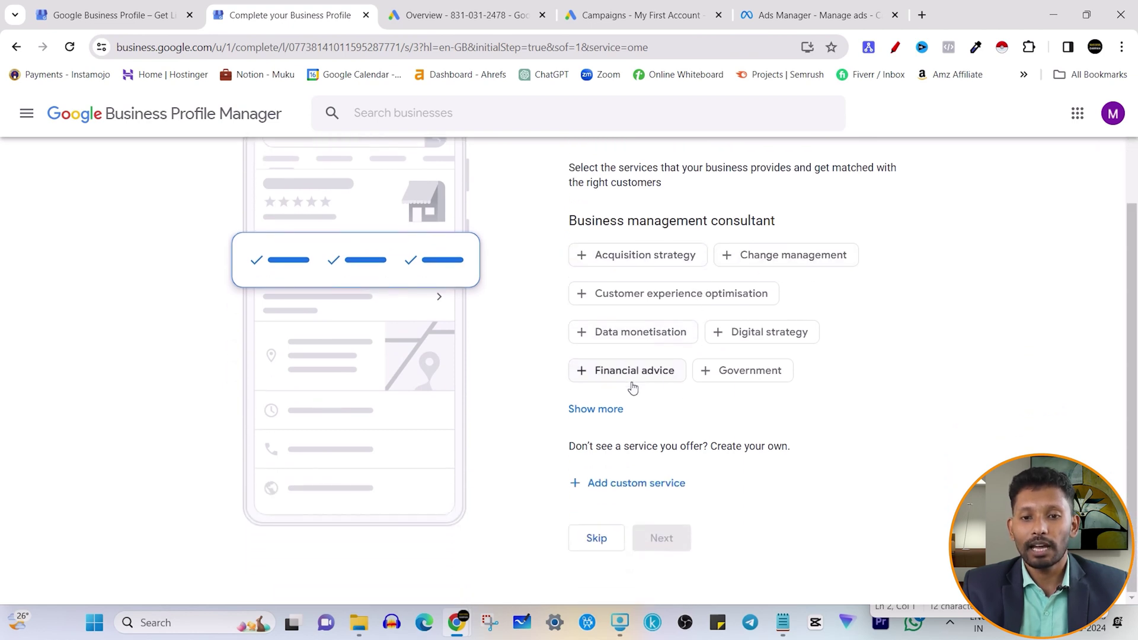
{"action": "left_click", "coordinate": [607, 412]}
{"action": "scroll", "coordinate": [681, 378], "scroll_direction": "down", "scroll_amount": 2}
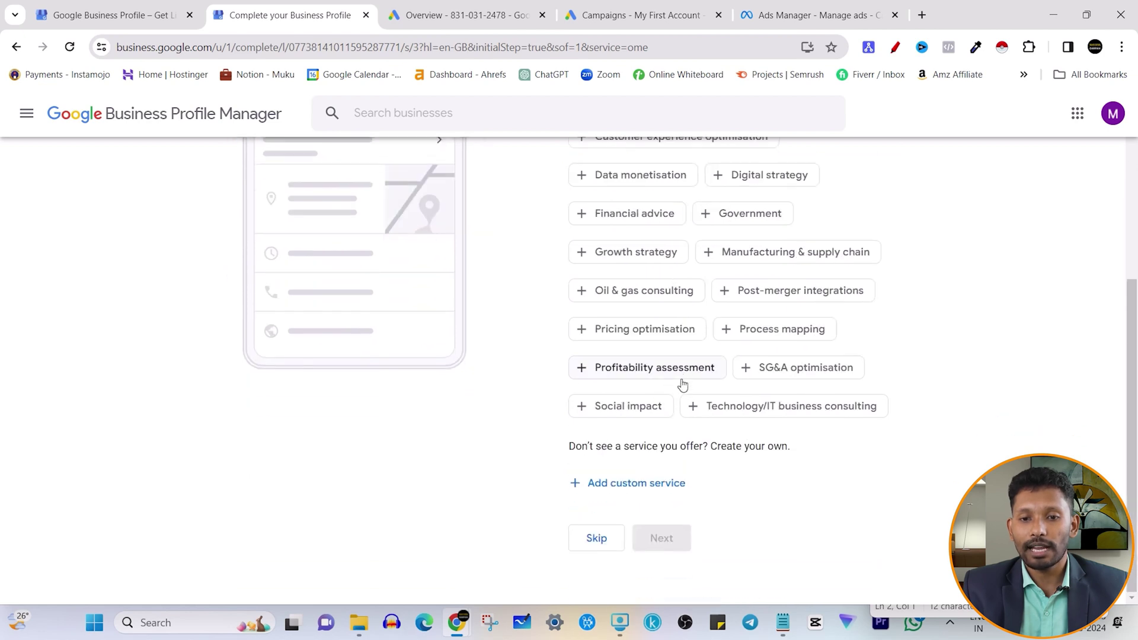
{"action": "left_click", "coordinate": [668, 483]}
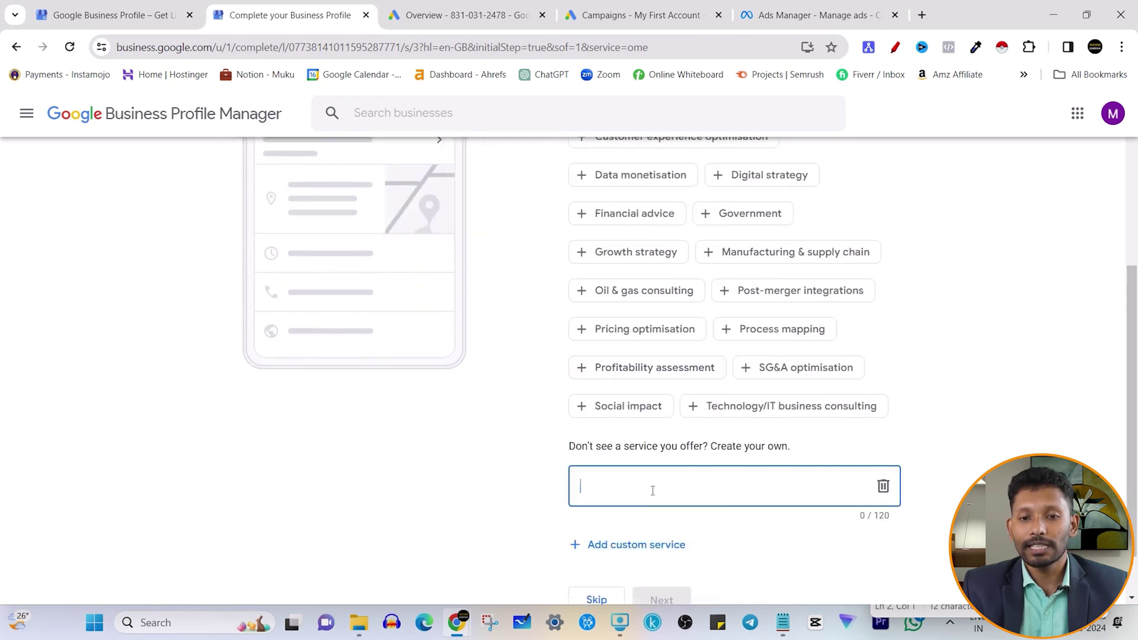
{"action": "type", "text": "el"}
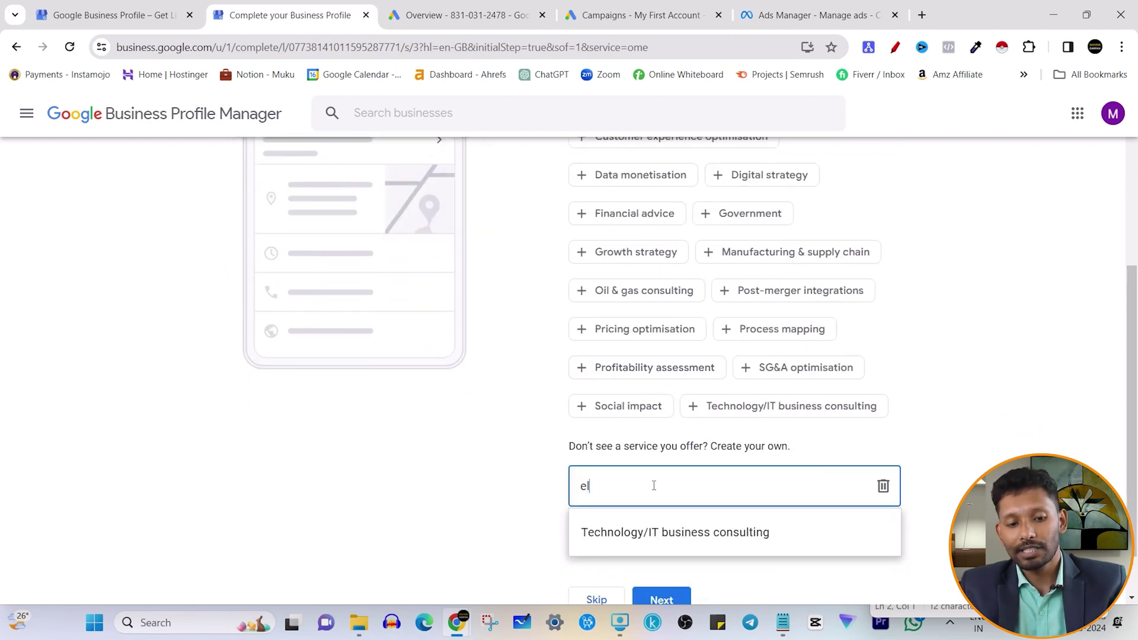
{"action": "type", "text": "ec"}
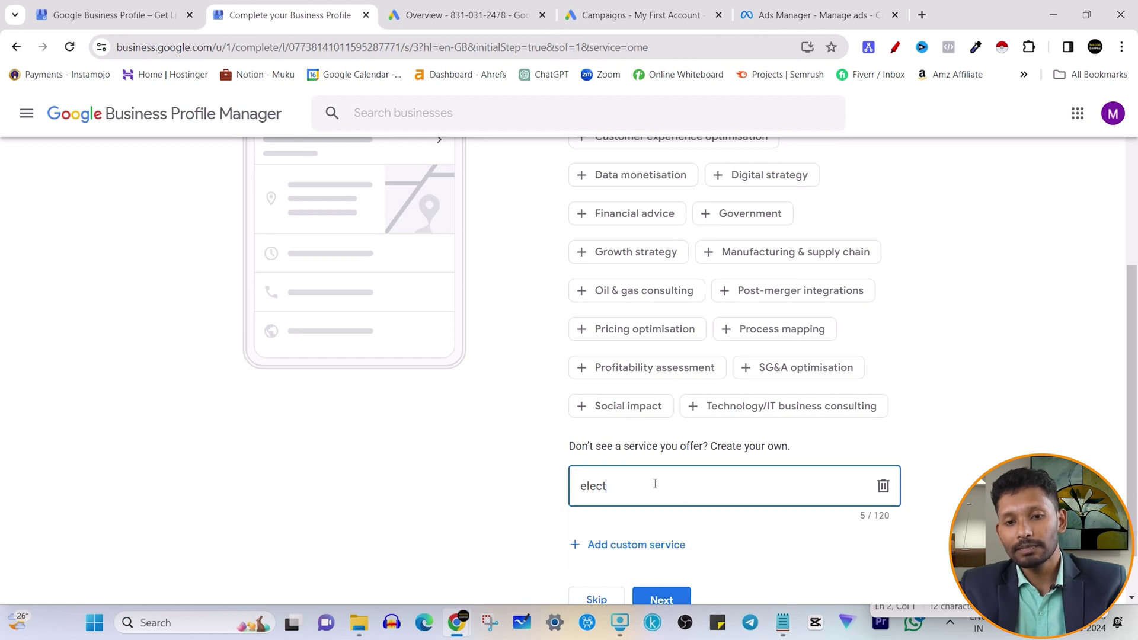
{"action": "type", "text": "t"}
{"action": "key", "text": "ctrl+a"}
{"action": "key", "text": "BackSpace"}
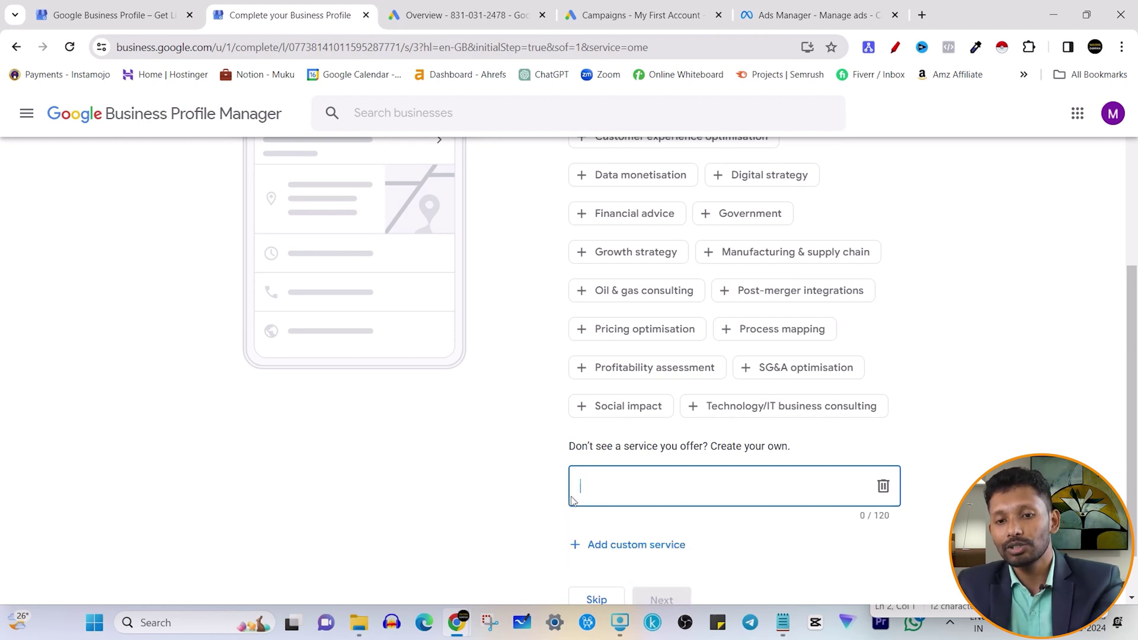
- Select Digital strategy, deselect it again, and skip the services step with none chosen
{"action": "scroll", "coordinate": [775, 325], "scroll_direction": "up", "scroll_amount": 3}
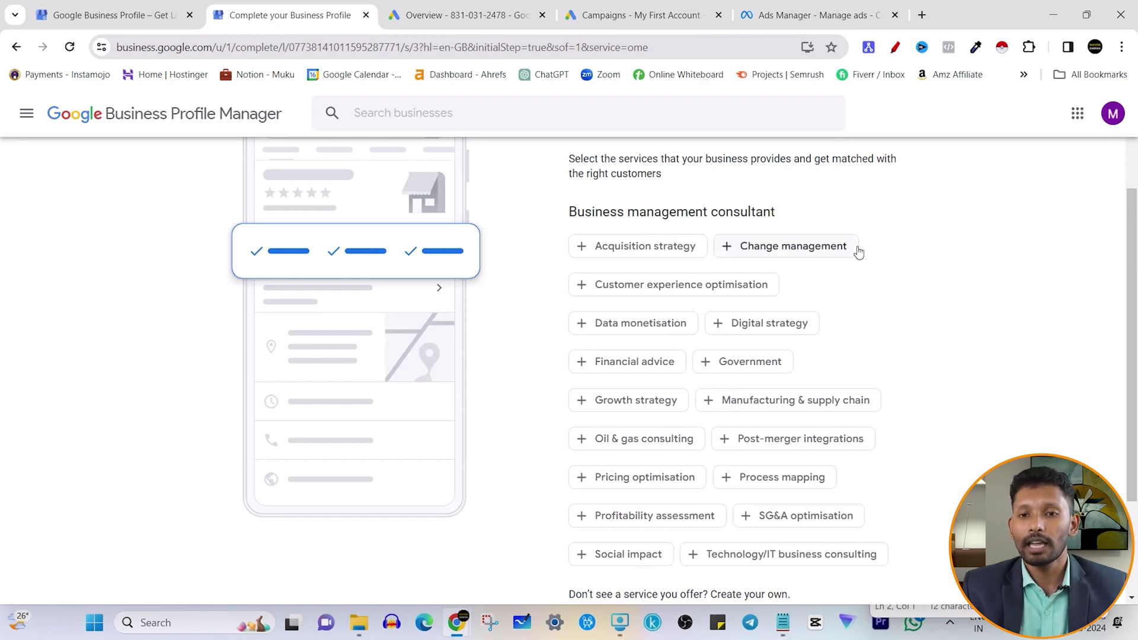
{"action": "scroll", "coordinate": [872, 274], "scroll_direction": "down", "scroll_amount": 2}
{"action": "scroll", "coordinate": [824, 278], "scroll_direction": "up", "scroll_amount": 4}
{"action": "scroll", "coordinate": [822, 287], "scroll_direction": "down", "scroll_amount": 2}
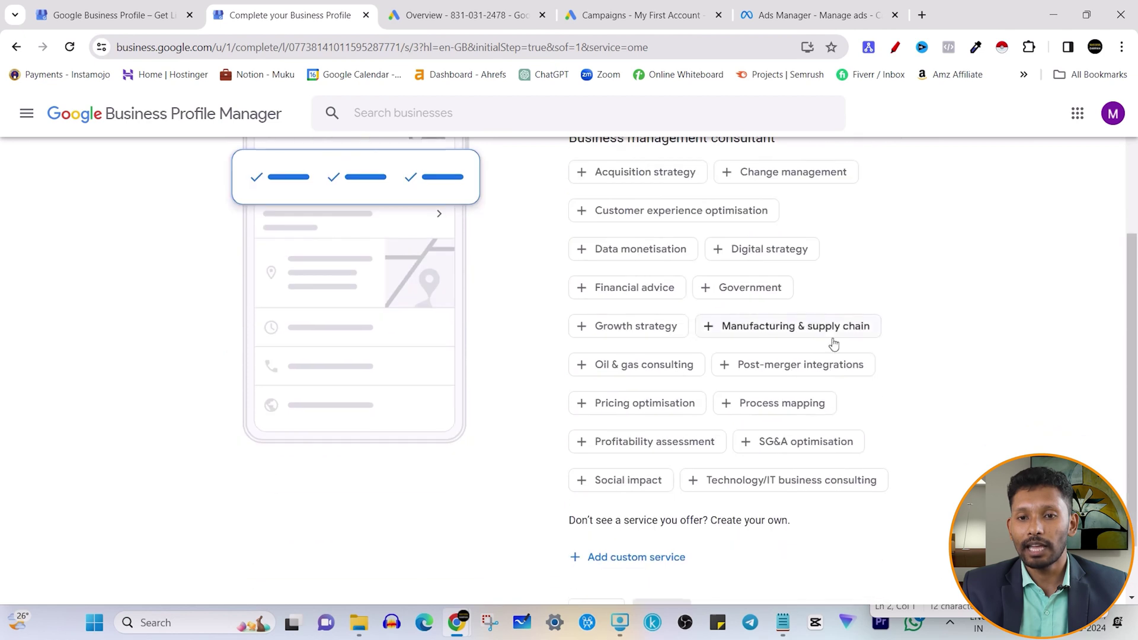
{"action": "left_click", "coordinate": [798, 256]}
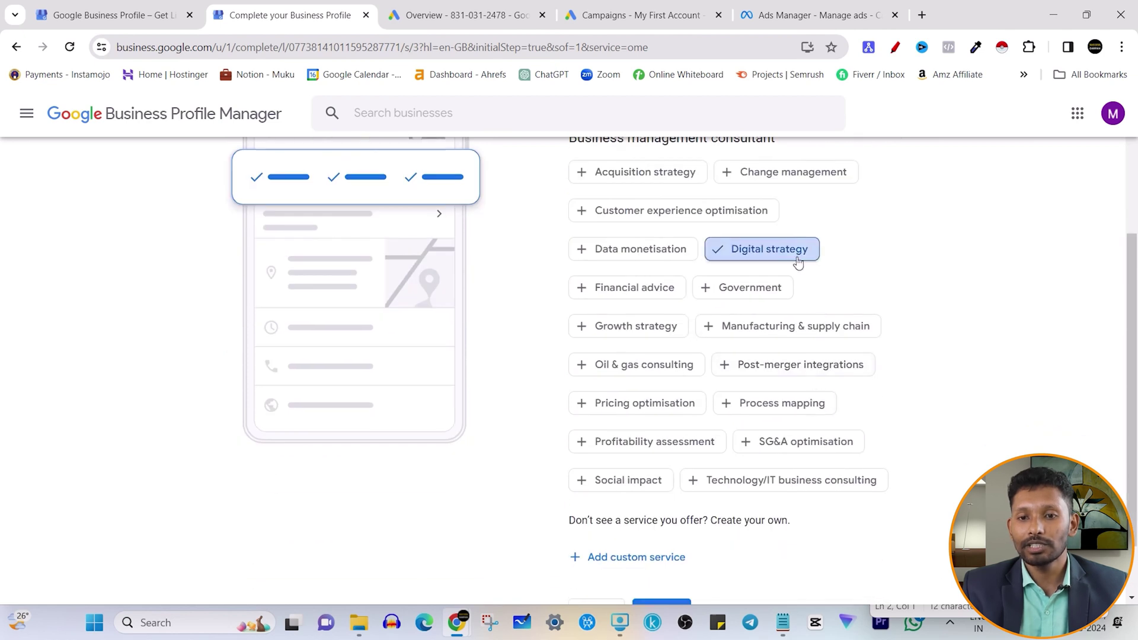
{"action": "scroll", "coordinate": [857, 374], "scroll_direction": "down", "scroll_amount": 2}
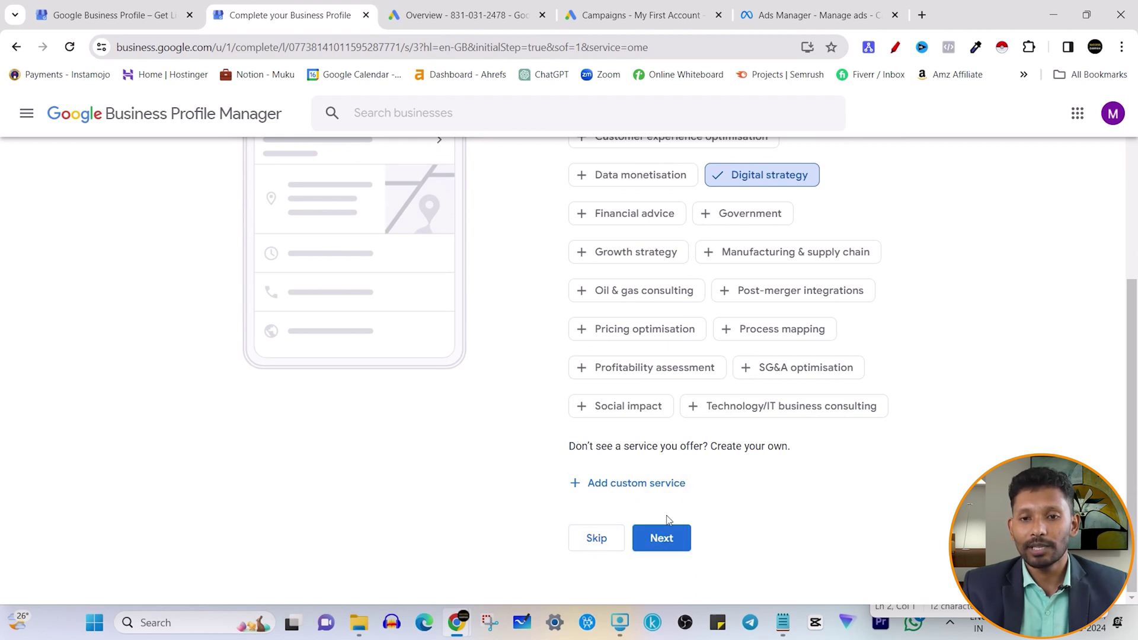
{"action": "scroll", "coordinate": [718, 375], "scroll_direction": "up", "scroll_amount": 3}
{"action": "left_click", "coordinate": [738, 327]}
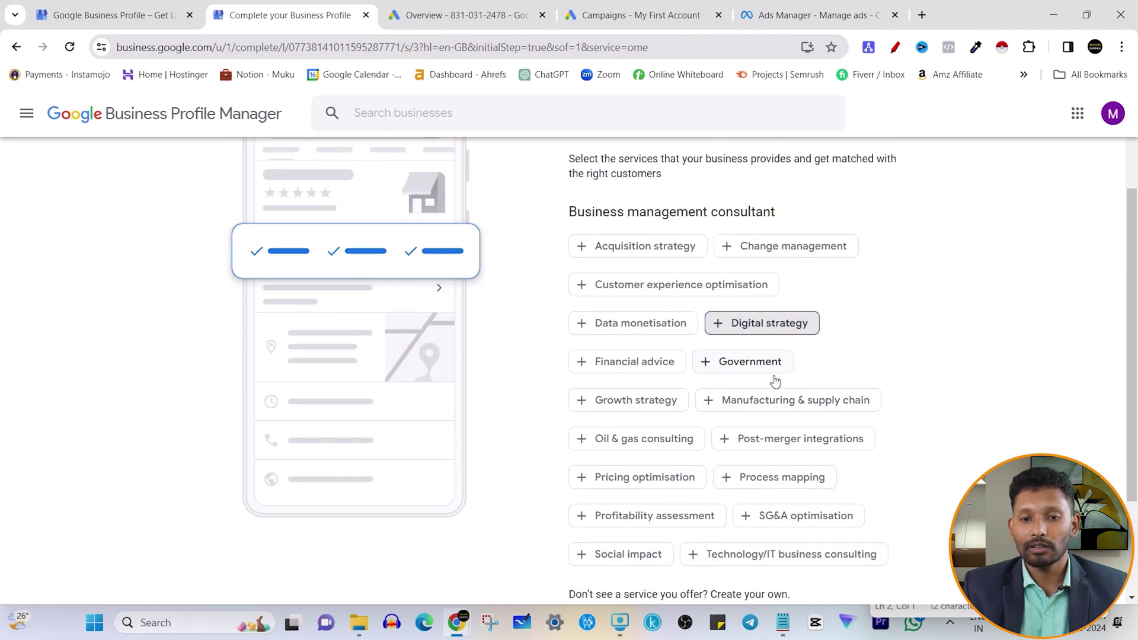
{"action": "scroll", "coordinate": [770, 379], "scroll_direction": "down", "scroll_amount": 1}
{"action": "scroll", "coordinate": [587, 585], "scroll_direction": "down", "scroll_amount": 1}
{"action": "left_click", "coordinate": [589, 538]}
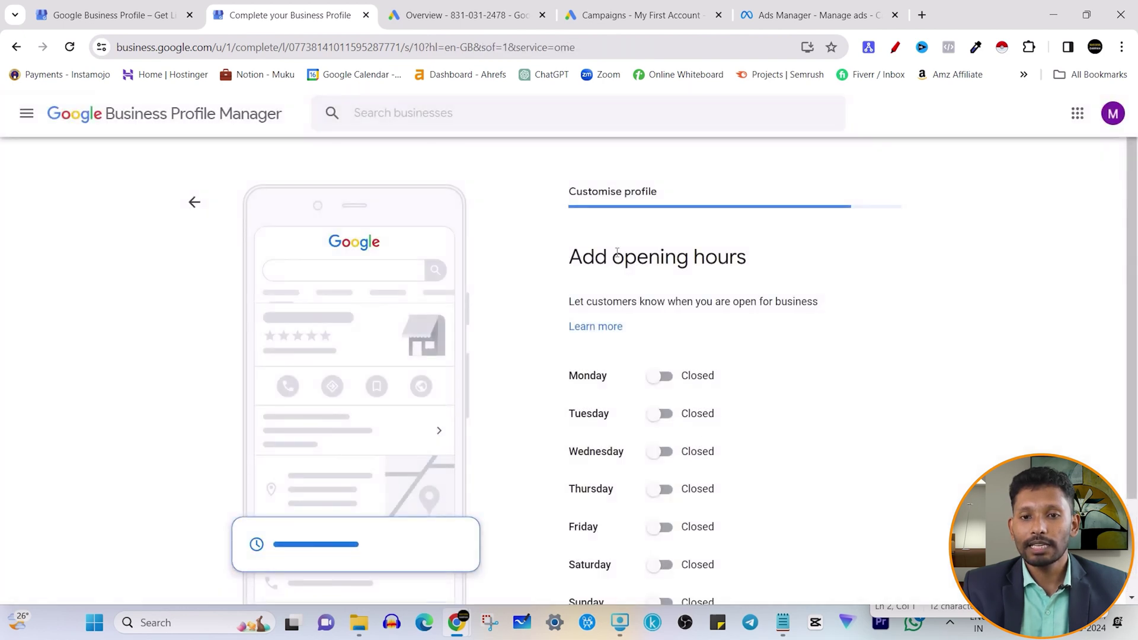
- Mark Monday, Tuesday and Wednesday open, then set all three back to Closed
{"action": "left_click_drag", "start_coordinate": [568, 260], "coordinate": [747, 256]}
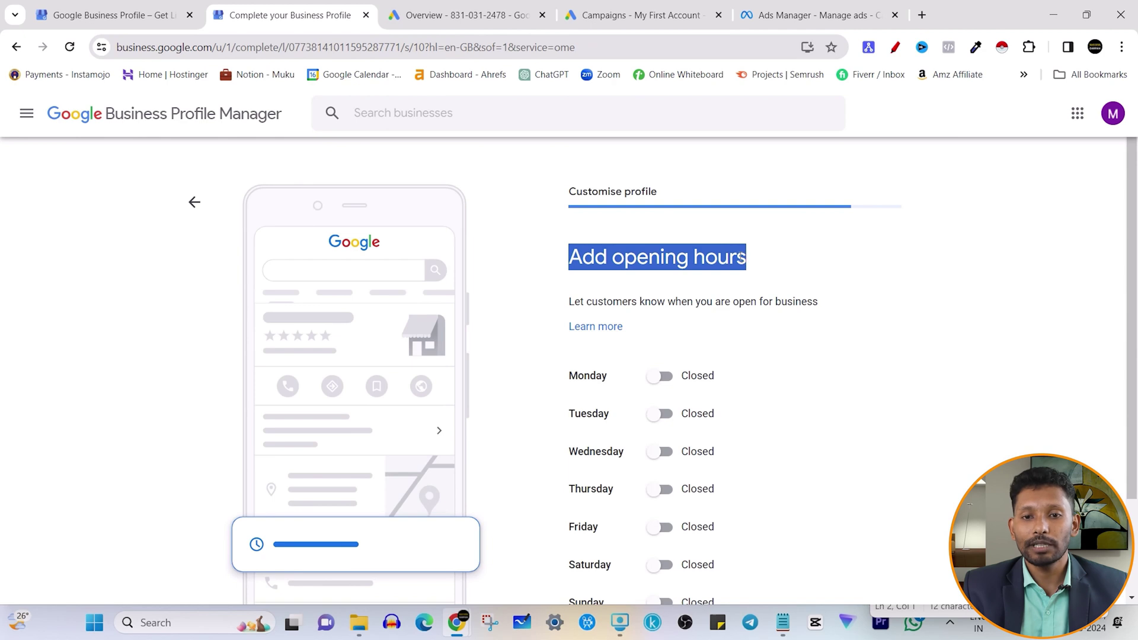
{"action": "left_click", "coordinate": [743, 258]}
{"action": "scroll", "coordinate": [734, 335], "scroll_direction": "down", "scroll_amount": 2}
{"action": "scroll", "coordinate": [745, 434], "scroll_direction": "up", "scroll_amount": 1}
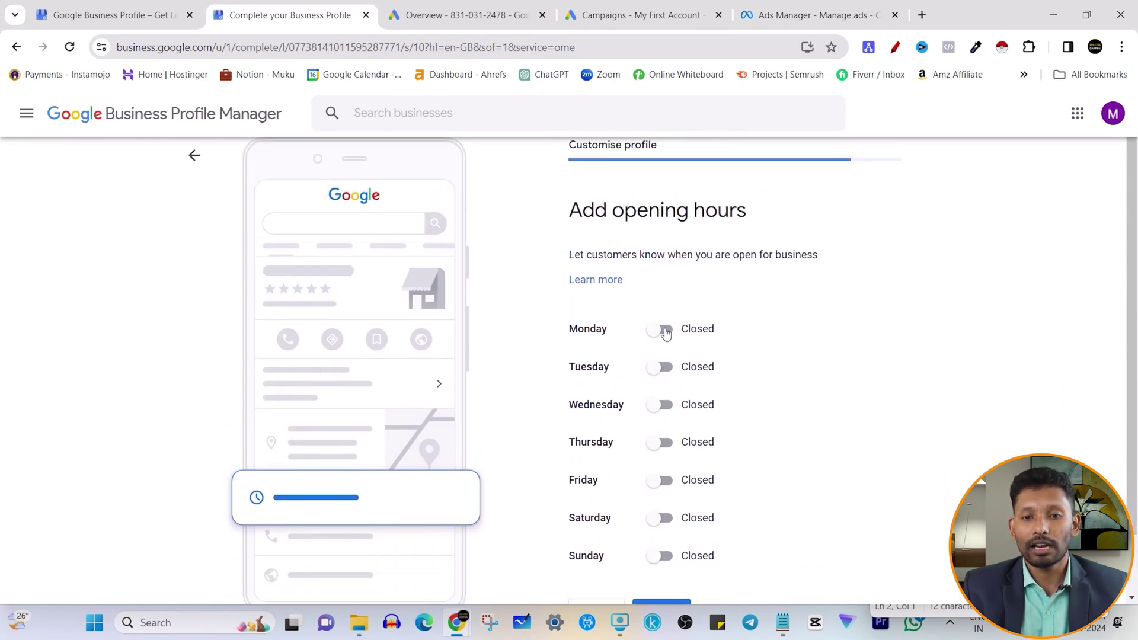
{"action": "left_click", "coordinate": [666, 331]}
{"action": "left_click", "coordinate": [665, 390]}
{"action": "left_click", "coordinate": [665, 451]}
{"action": "left_click", "coordinate": [662, 391]}
{"action": "left_click", "coordinate": [664, 330]}
{"action": "left_click", "coordinate": [666, 407]}
- Skip opening hours, switch off Accept Messages, and skip the messaging step
{"action": "scroll", "coordinate": [652, 486], "scroll_direction": "down", "scroll_amount": 2}
{"action": "left_click", "coordinate": [595, 540]}
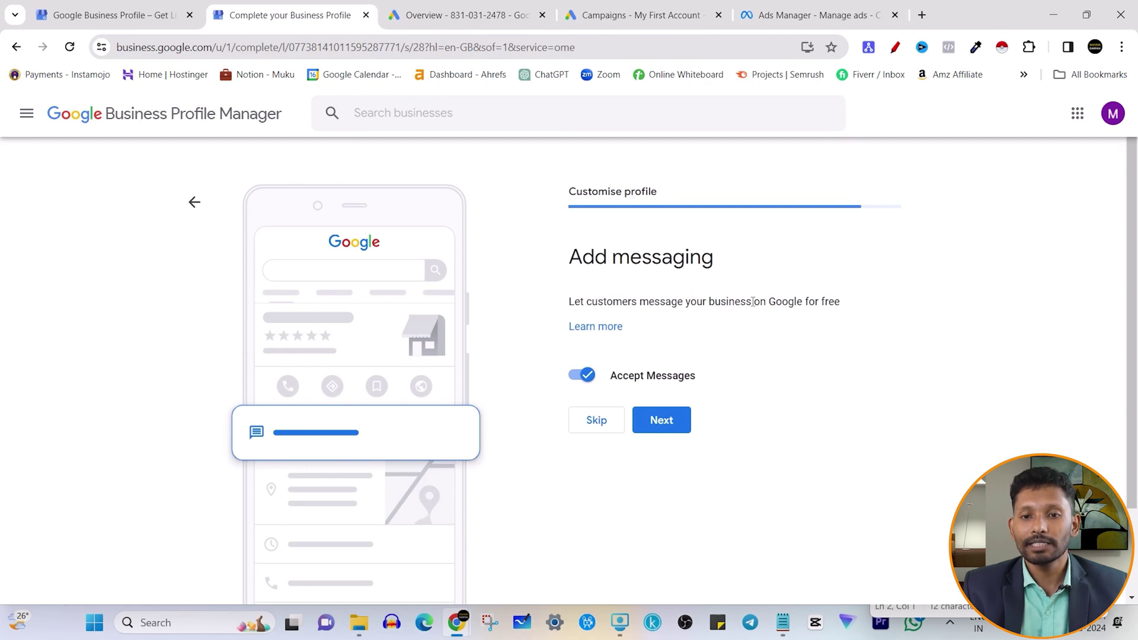
{"action": "left_click", "coordinate": [587, 376]}
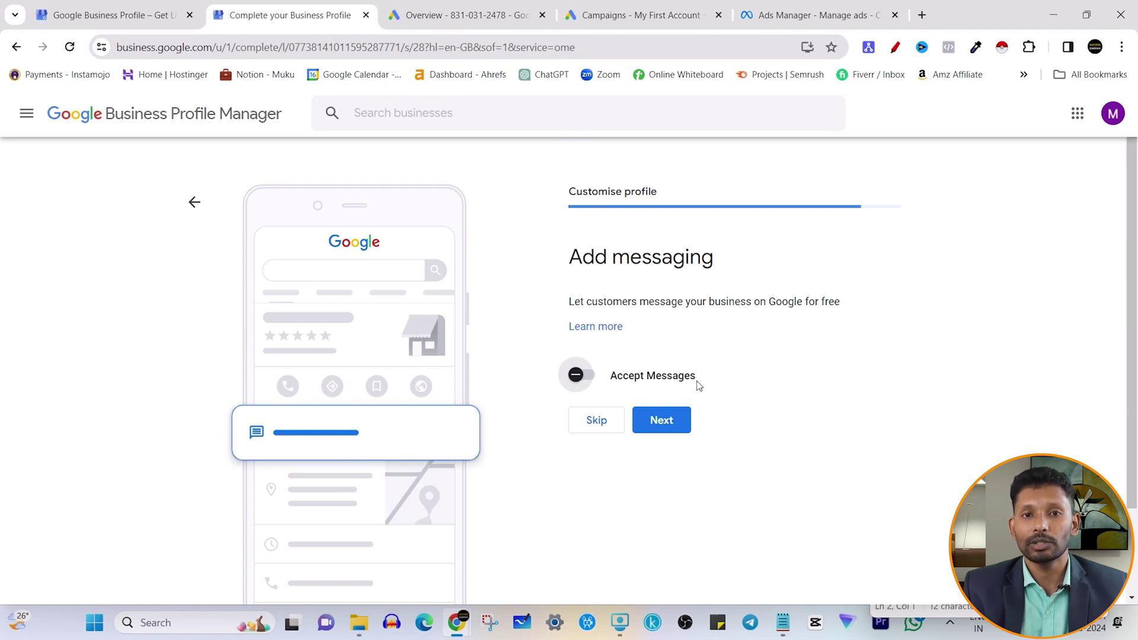
{"action": "left_click", "coordinate": [593, 425]}
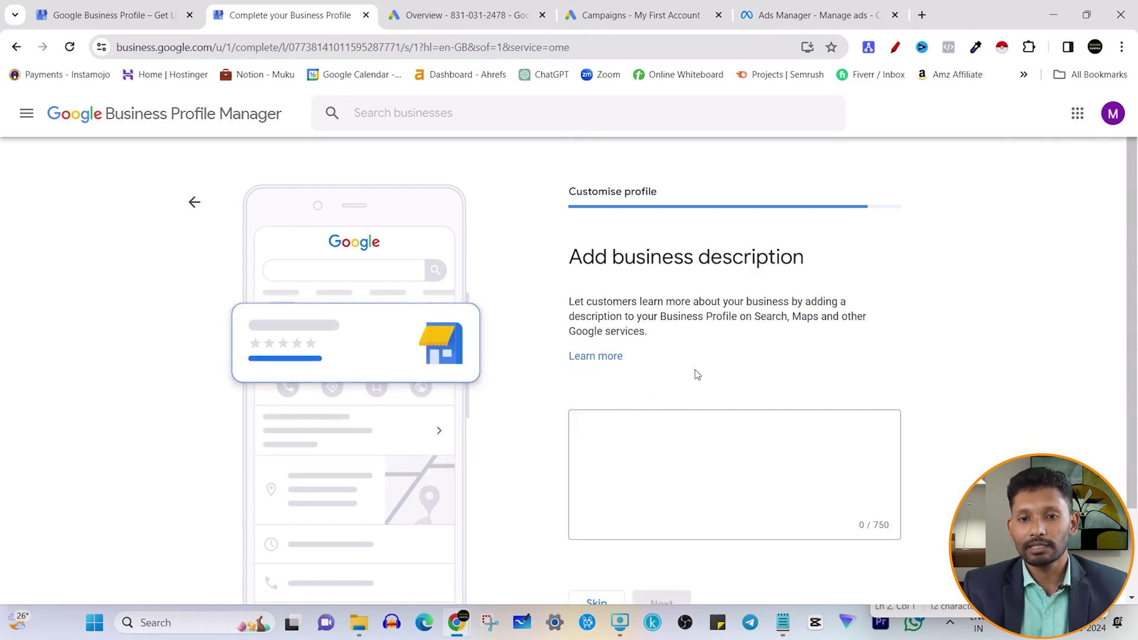
- Skip the business description step, leaving its 0/750 box empty
{"action": "left_click_drag", "start_coordinate": [578, 256], "coordinate": [828, 261]}
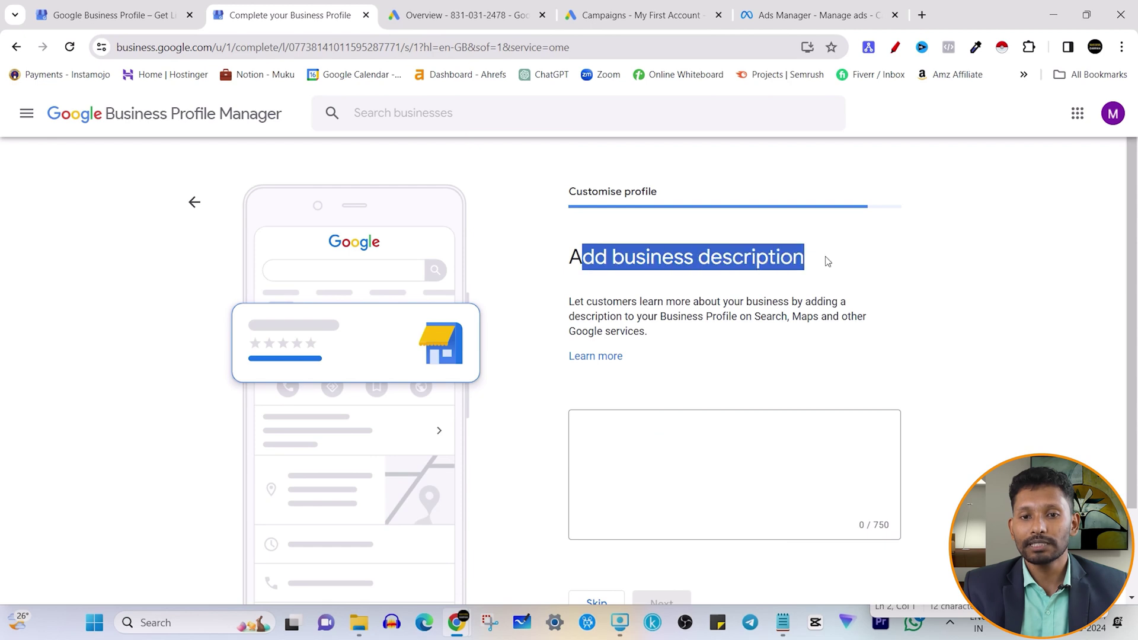
{"action": "scroll", "coordinate": [757, 333], "scroll_direction": "down", "scroll_amount": 2}
{"action": "left_click", "coordinate": [755, 331]}
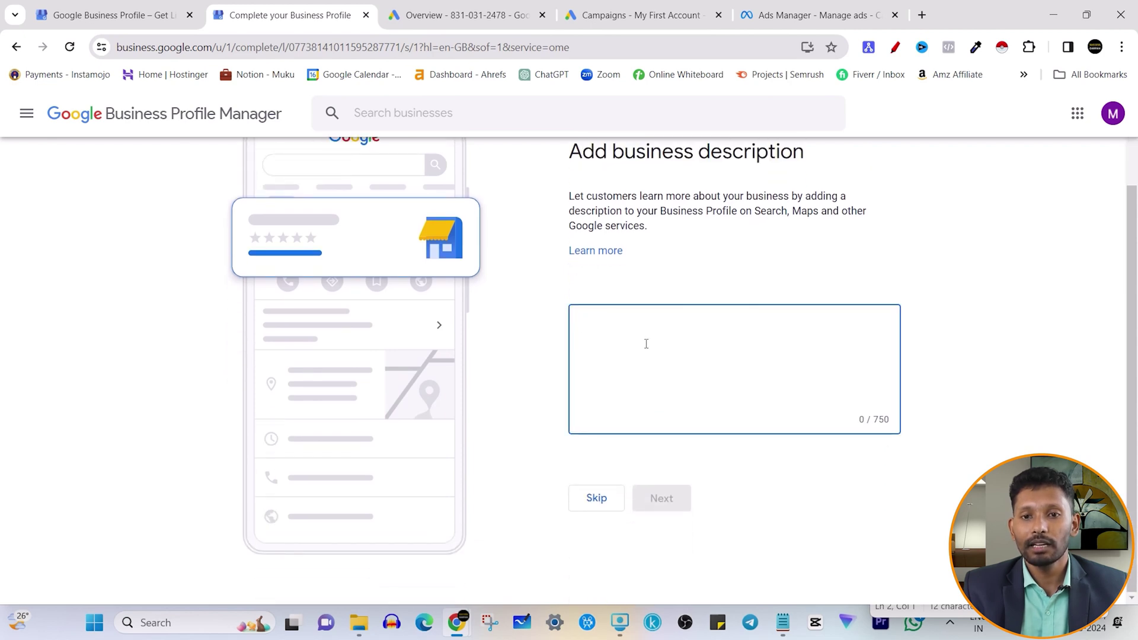
{"action": "scroll", "coordinate": [646, 344], "scroll_direction": "up", "scroll_amount": 2}
{"action": "scroll", "coordinate": [682, 450], "scroll_direction": "down", "scroll_amount": 2}
{"action": "left_click", "coordinate": [597, 501]}
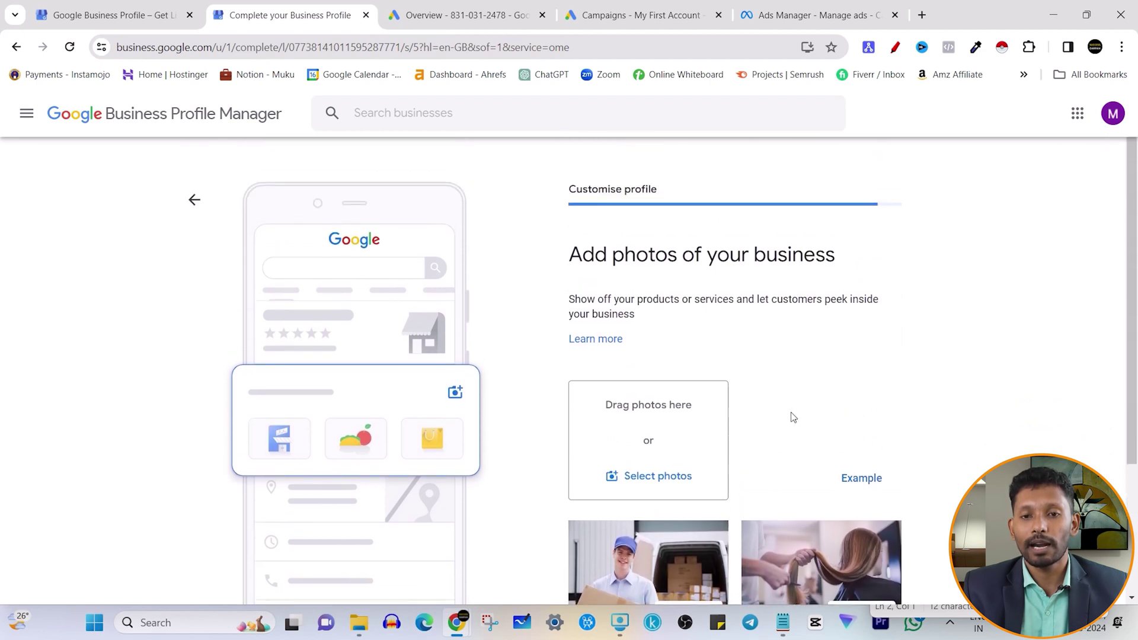
- Skip the Add photos of your business step without uploading any photos
{"action": "left_click_drag", "start_coordinate": [569, 258], "coordinate": [844, 261]}
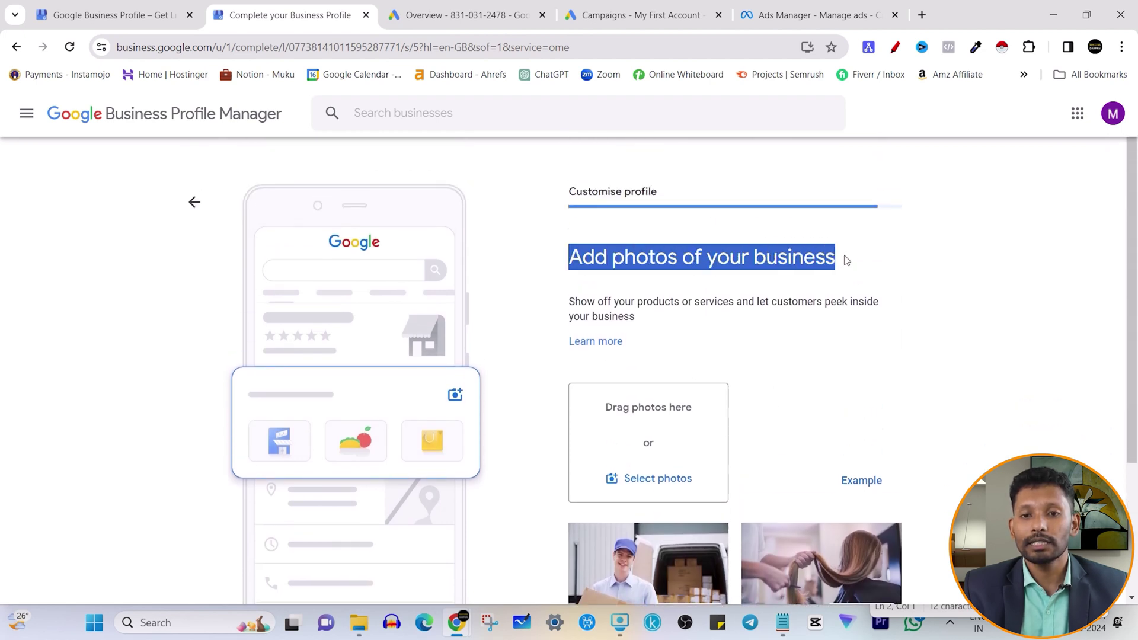
{"action": "left_click", "coordinate": [736, 282]}
{"action": "left_click_drag", "start_coordinate": [560, 265], "coordinate": [859, 268]}
{"action": "left_click", "coordinate": [720, 303]}
{"action": "scroll", "coordinate": [721, 303], "scroll_direction": "down", "scroll_amount": 3}
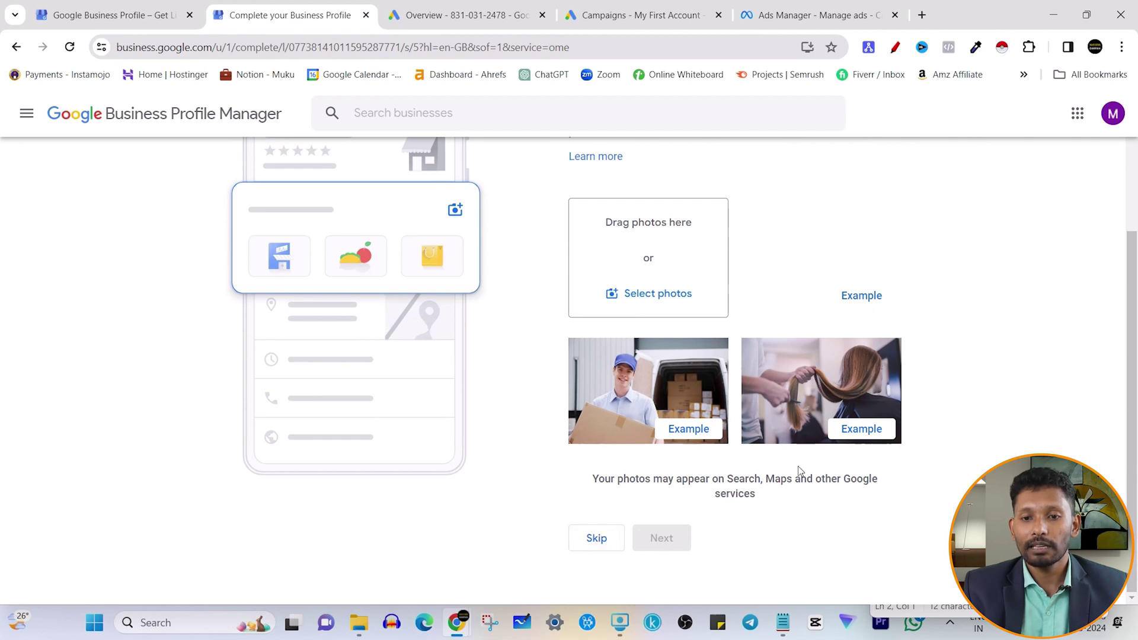
{"action": "scroll", "coordinate": [724, 414], "scroll_direction": "up", "scroll_amount": 2}
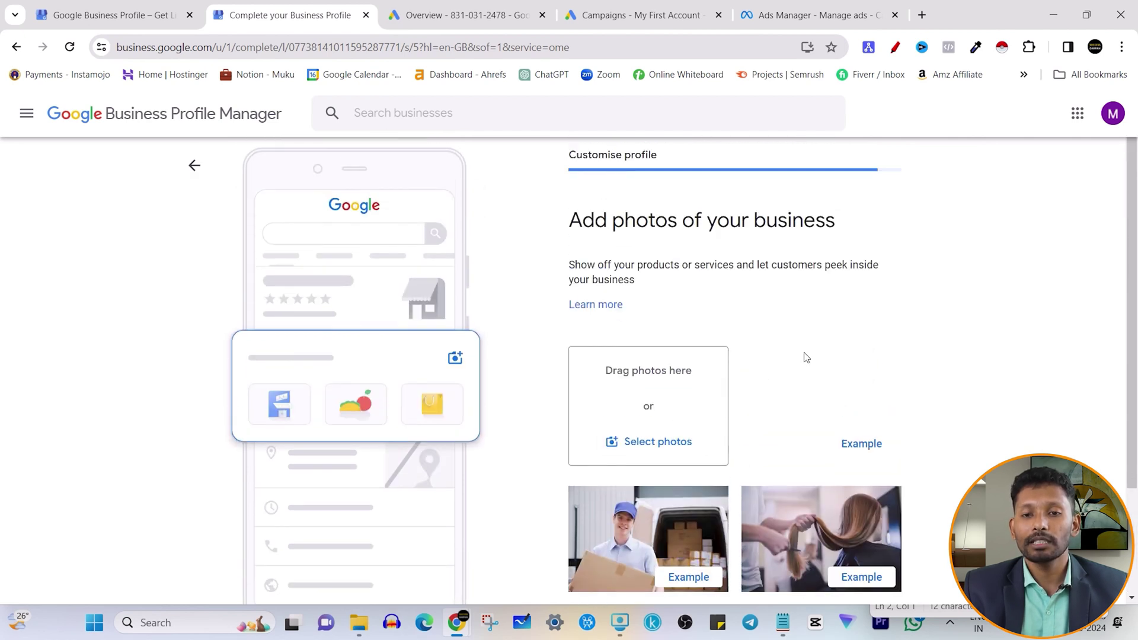
{"action": "scroll", "coordinate": [803, 356], "scroll_direction": "up", "scroll_amount": 1}
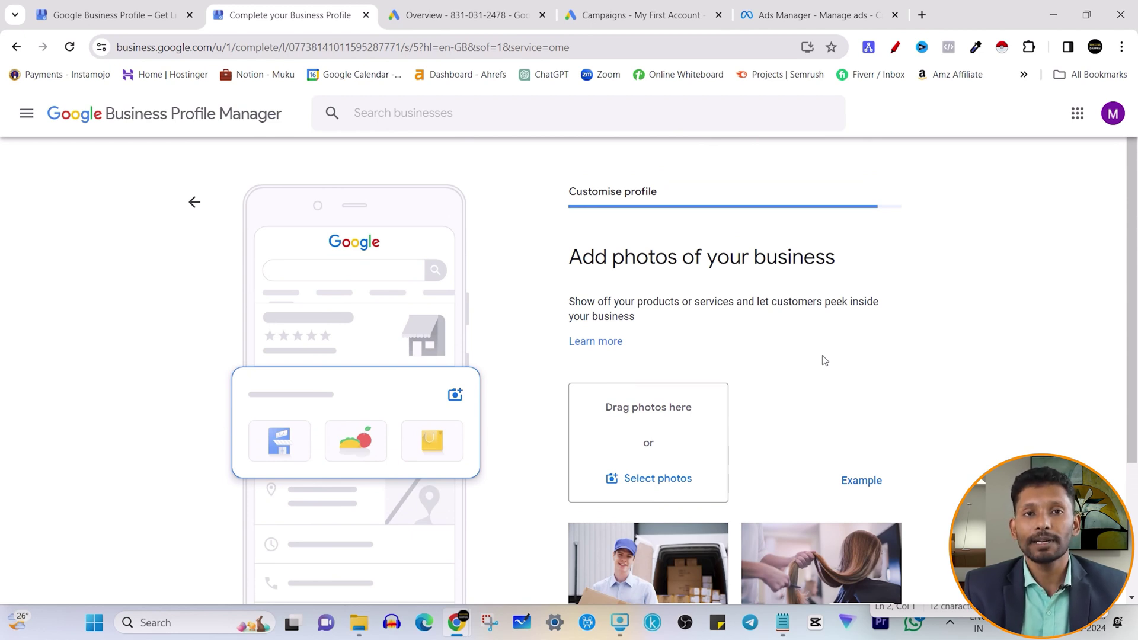
{"action": "scroll", "coordinate": [824, 361], "scroll_direction": "down", "scroll_amount": 1}
{"action": "scroll", "coordinate": [823, 364], "scroll_direction": "up", "scroll_amount": 1}
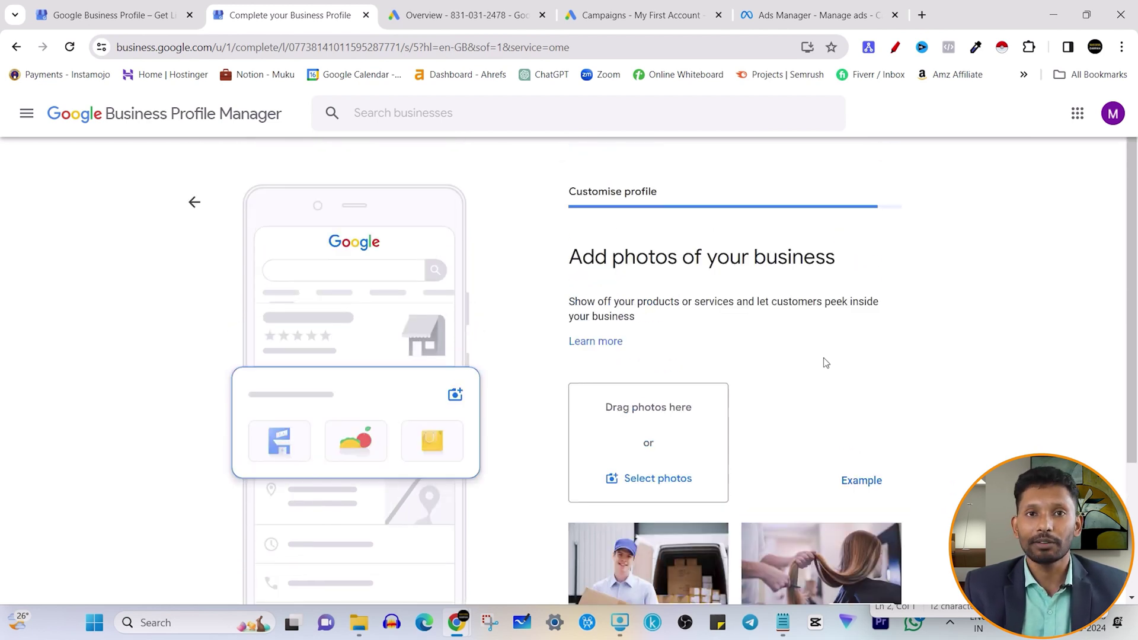
{"action": "scroll", "coordinate": [824, 363], "scroll_direction": "down", "scroll_amount": 3}
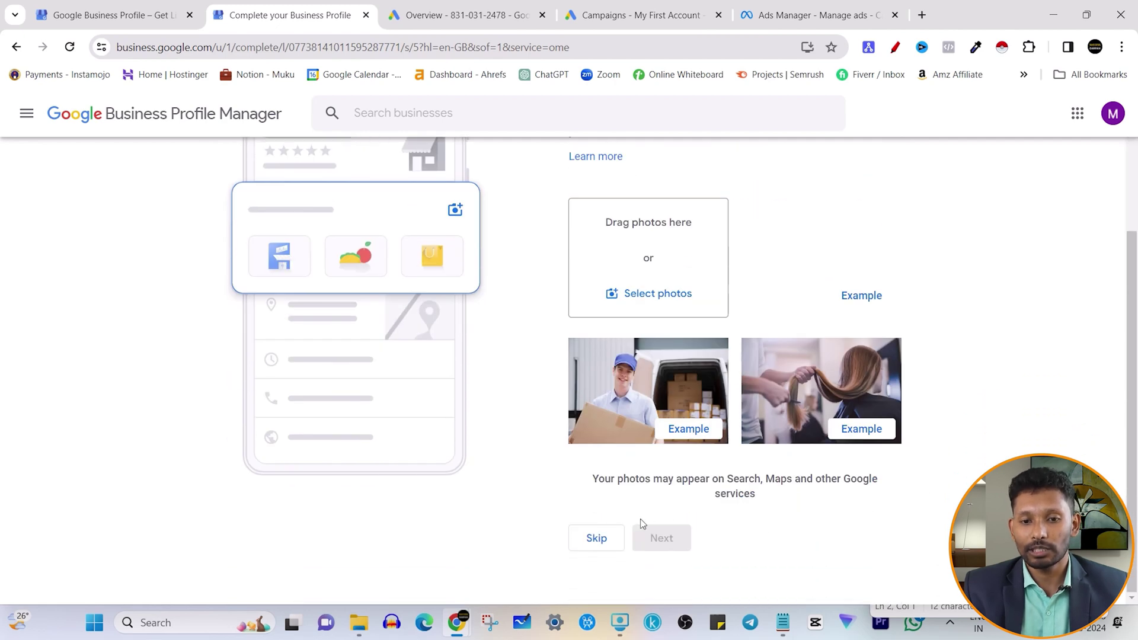
{"action": "left_click", "coordinate": [594, 537]}
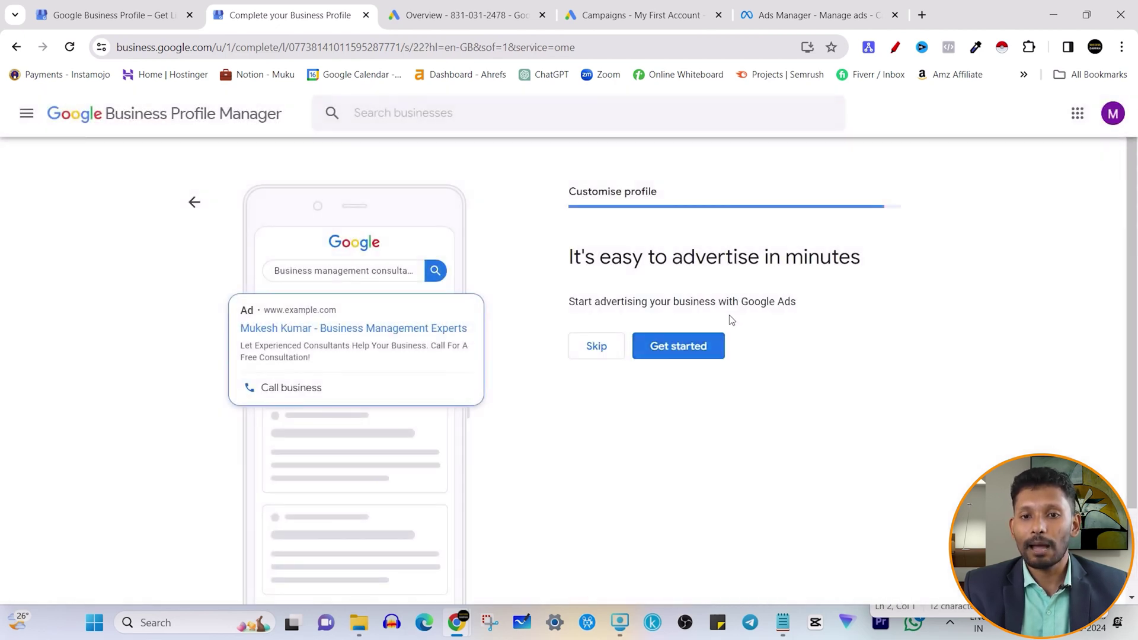
- Skip the Google Ads and Google Workspace offers and continue past the verification notice
{"action": "left_click_drag", "start_coordinate": [566, 256], "coordinate": [884, 263]}
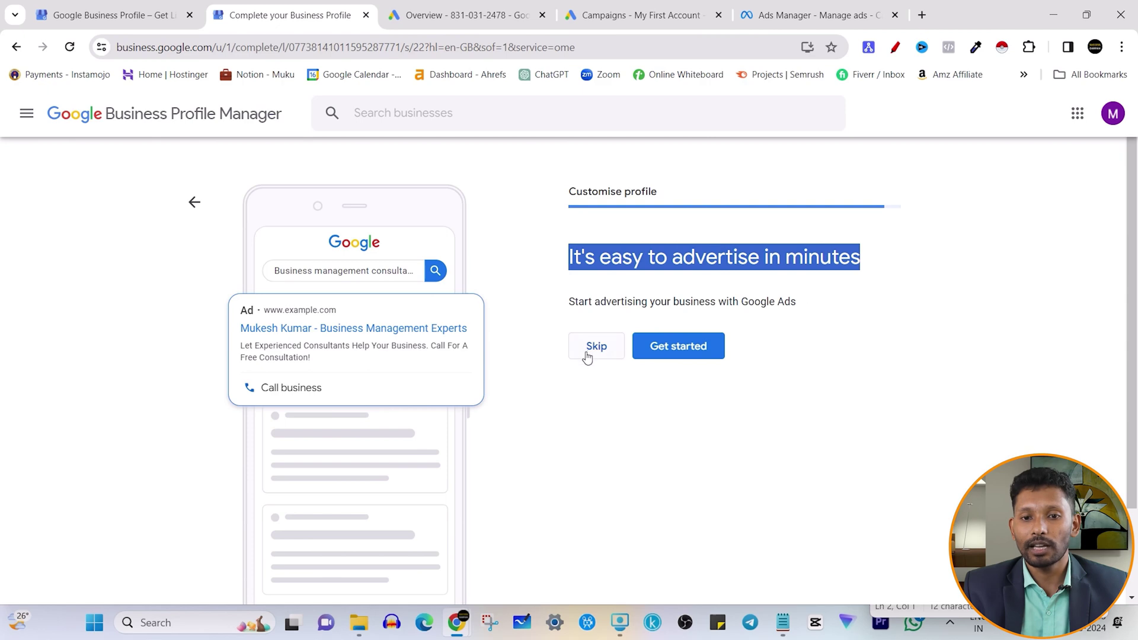
{"action": "left_click", "coordinate": [589, 351]}
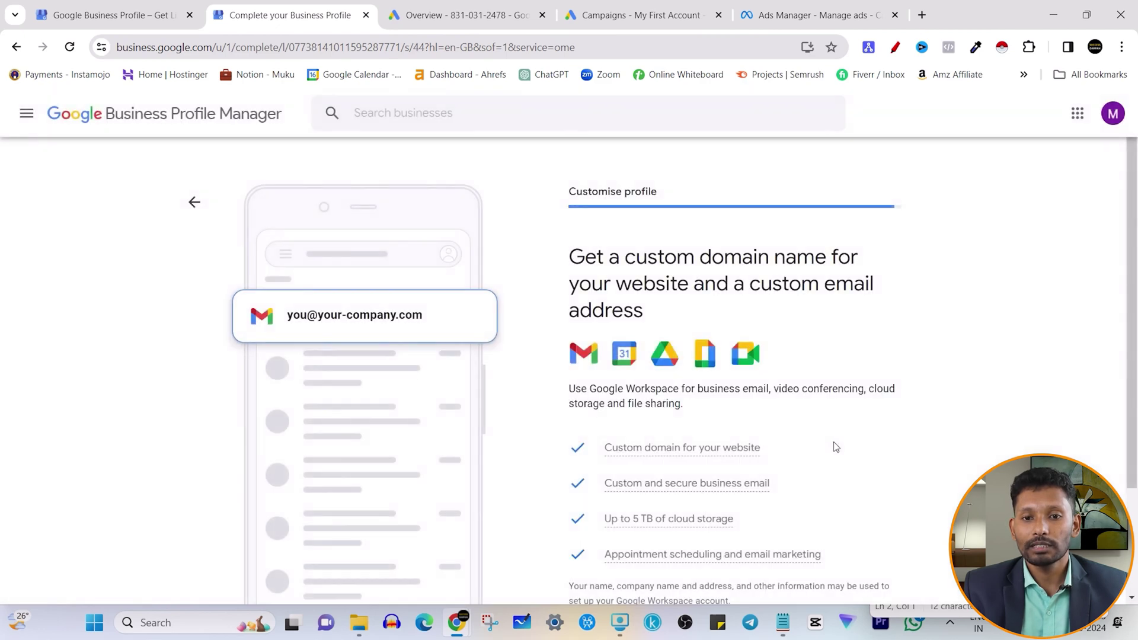
{"action": "scroll", "coordinate": [640, 248], "scroll_direction": "down", "scroll_amount": 3}
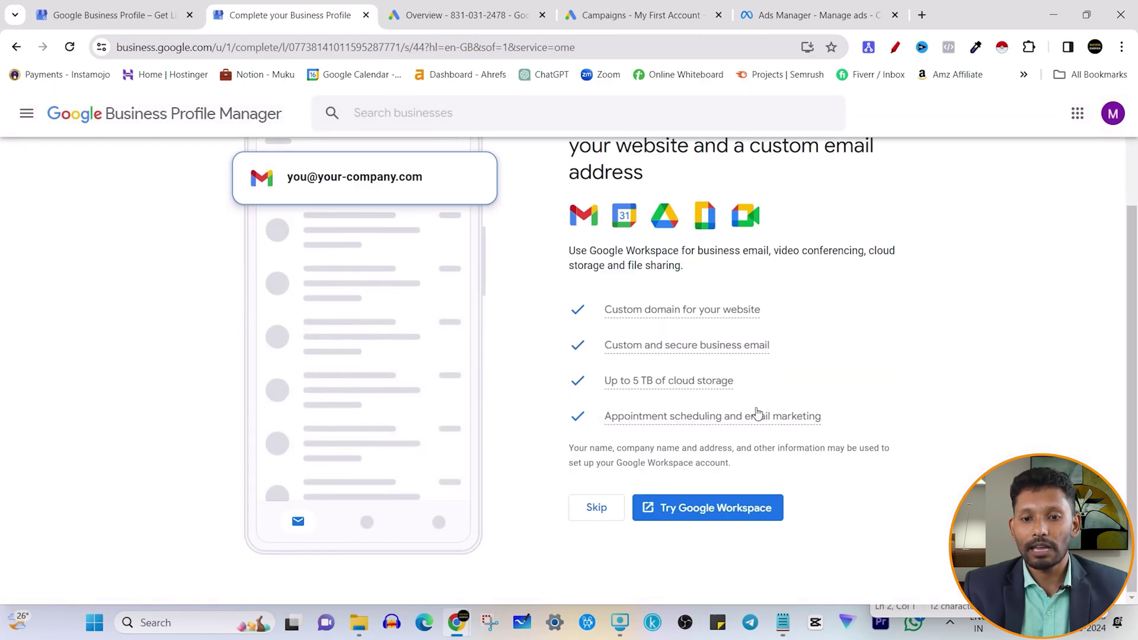
{"action": "left_click", "coordinate": [593, 509]}
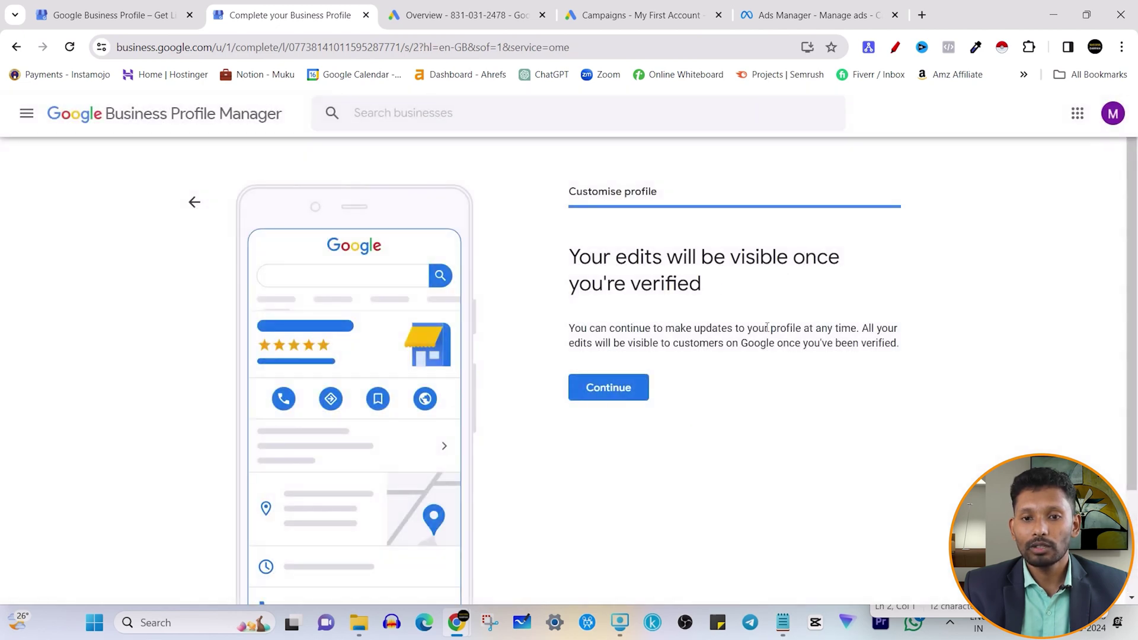
{"action": "left_click", "coordinate": [628, 394]}
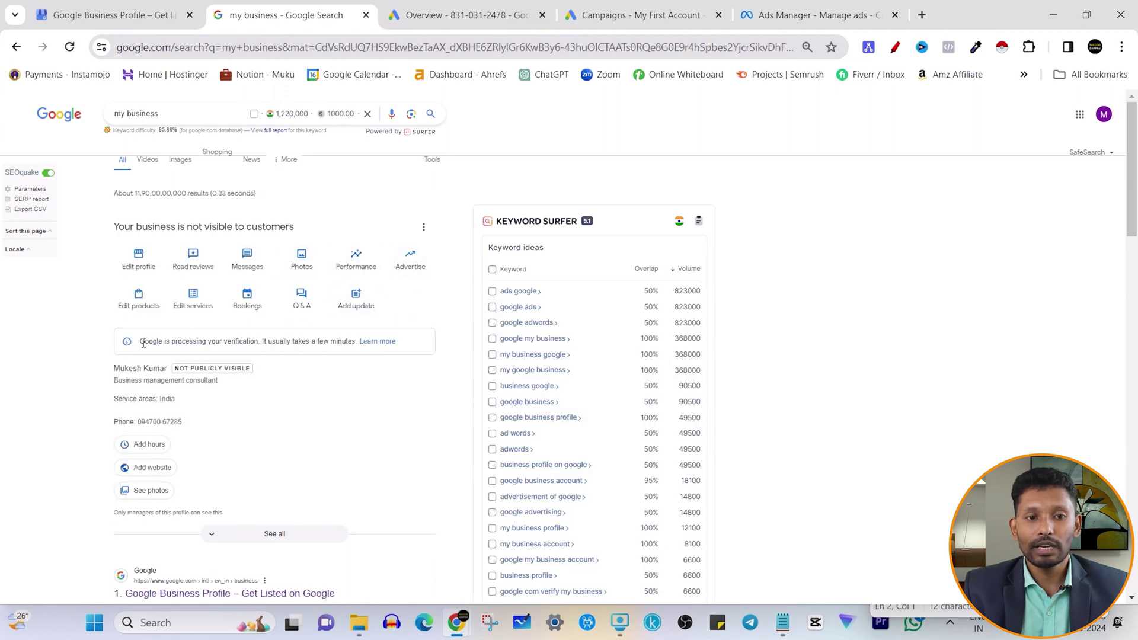
- Review the verification-processing message on the new profile's search panel
{"action": "left_click_drag", "start_coordinate": [140, 343], "coordinate": [351, 344]}
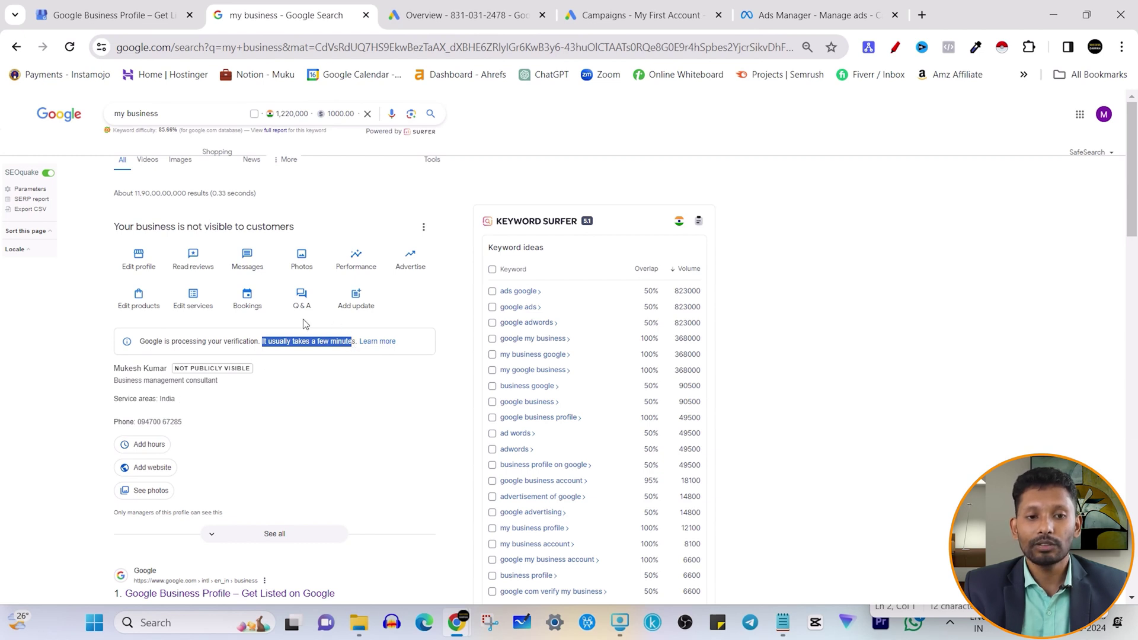
{"action": "left_click", "coordinate": [266, 340]}
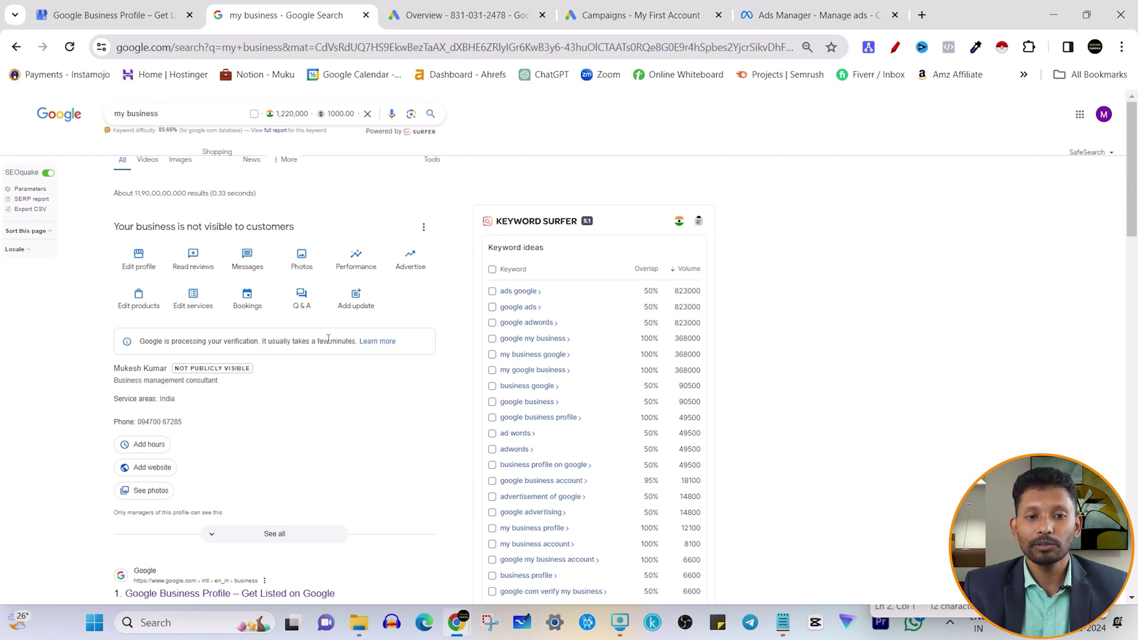
{"action": "left_click_drag", "start_coordinate": [353, 342], "coordinate": [140, 347]}
{"action": "left_click", "coordinate": [173, 348]}
{"action": "scroll", "coordinate": [292, 358], "scroll_direction": "down", "scroll_amount": 1}
{"action": "scroll", "coordinate": [295, 361], "scroll_direction": "up", "scroll_amount": 1}
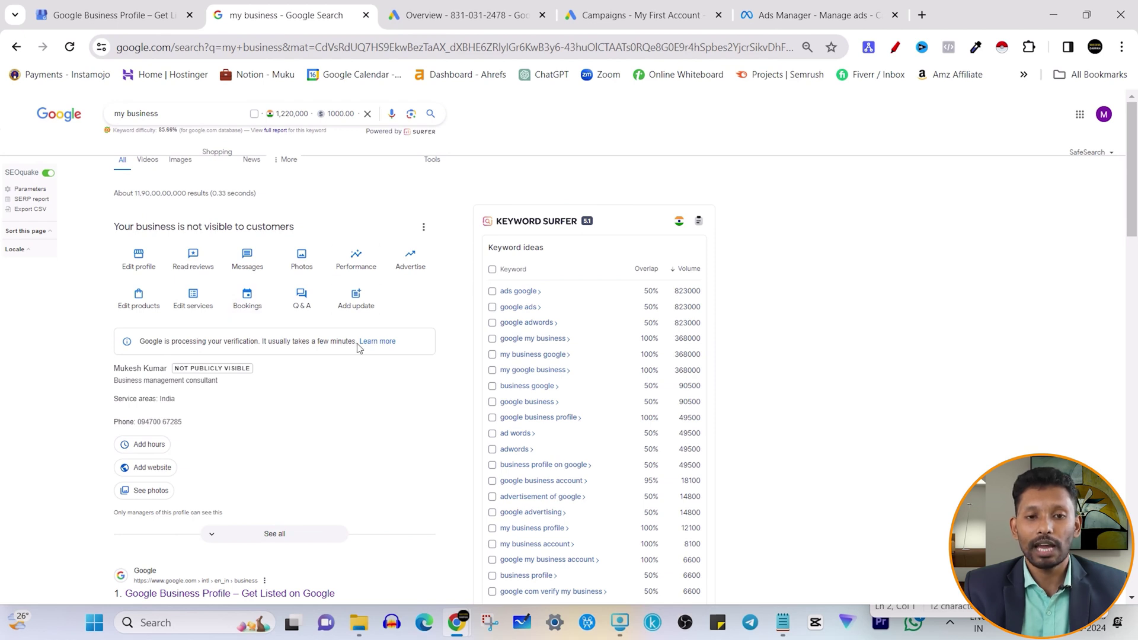
{"action": "left_click_drag", "start_coordinate": [355, 342], "coordinate": [189, 352]}
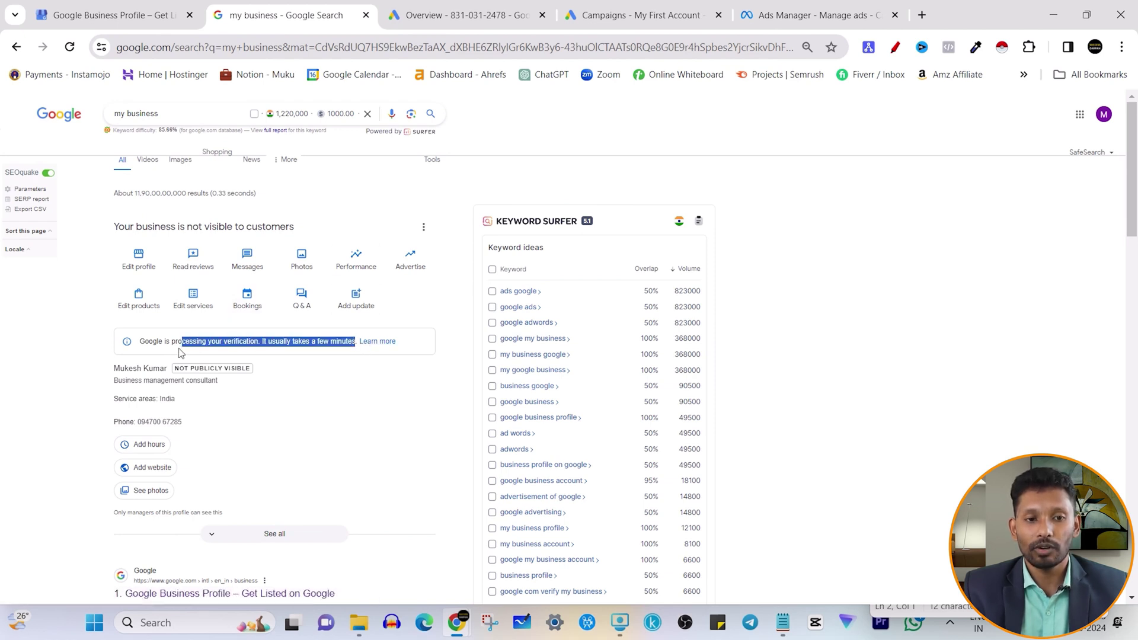
{"action": "left_click", "coordinate": [152, 354]}
- Reload the 'my business' results, then close the tab to return to the setup form
{"action": "scroll", "coordinate": [273, 381], "scroll_direction": "down", "scroll_amount": 1}
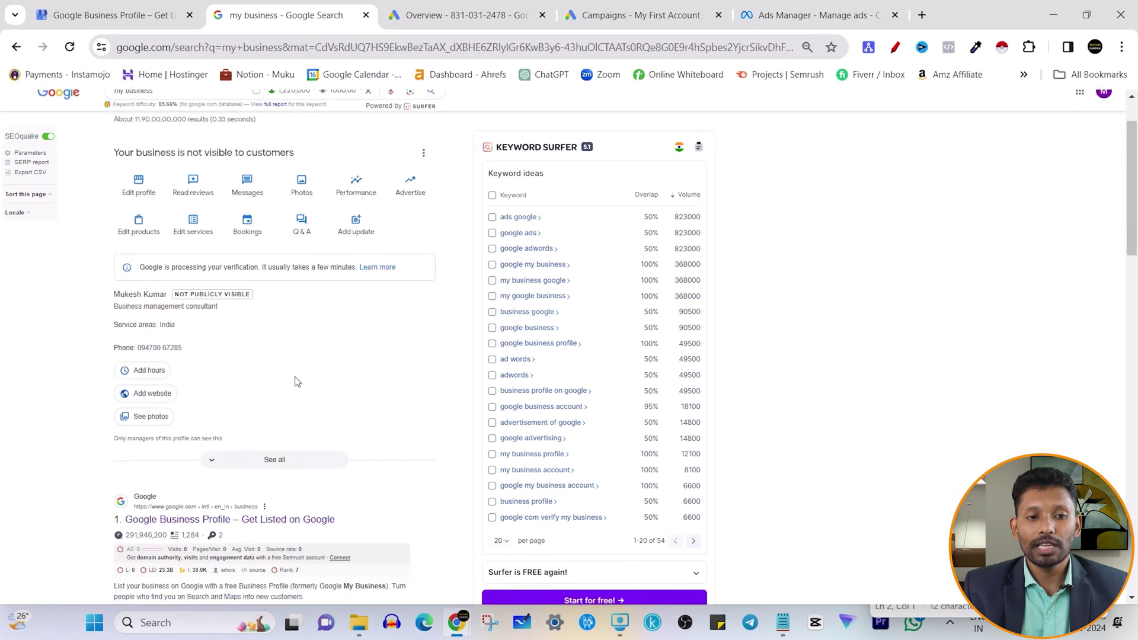
{"action": "scroll", "coordinate": [325, 348], "scroll_direction": "up", "scroll_amount": 1}
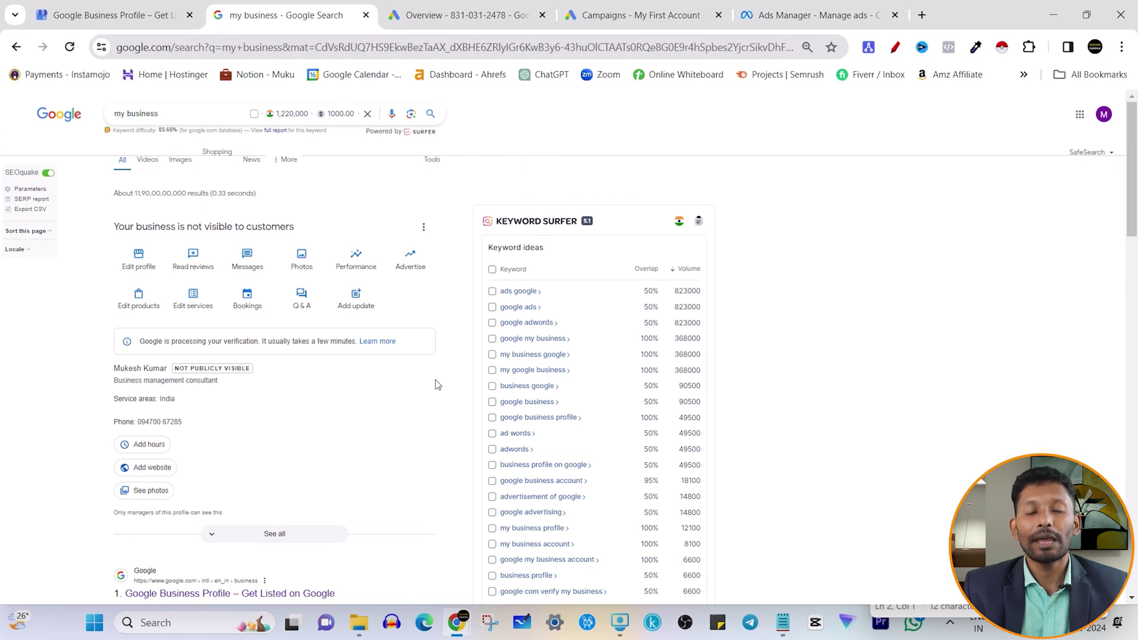
{"action": "left_click_drag", "start_coordinate": [170, 339], "coordinate": [280, 341]}
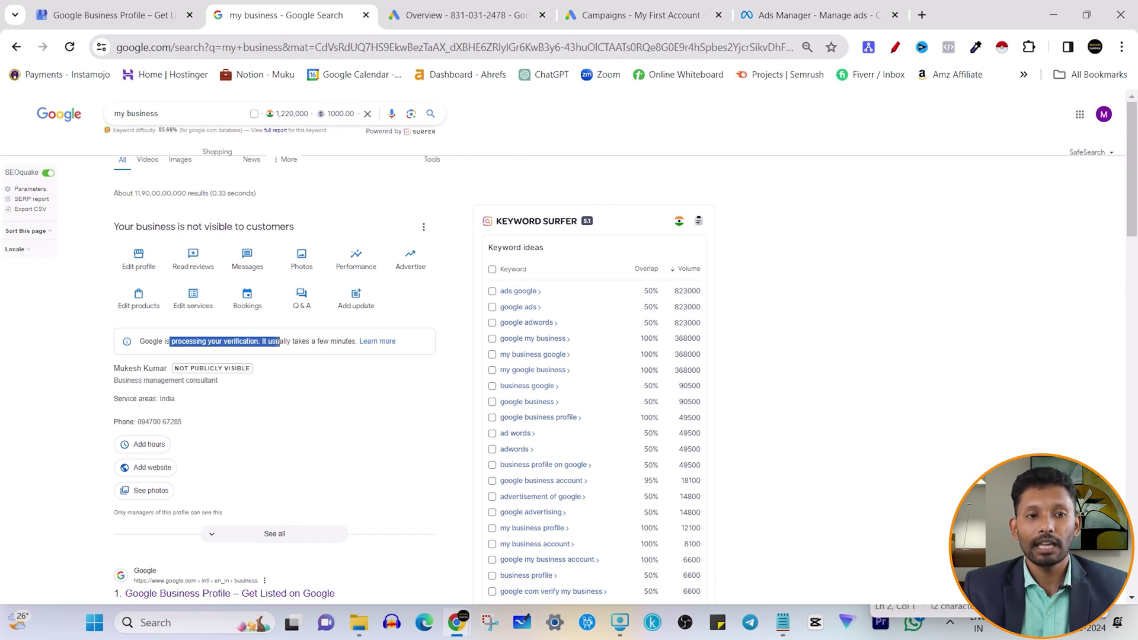
{"action": "left_click", "coordinate": [69, 49]}
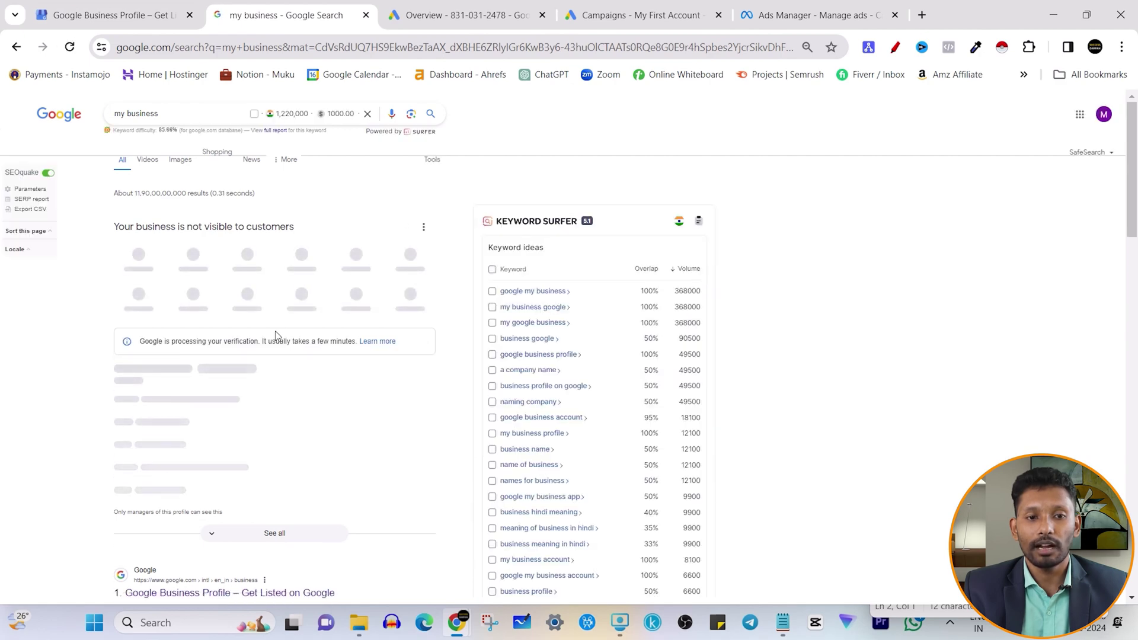
{"action": "key", "text": "ctrl+w"}
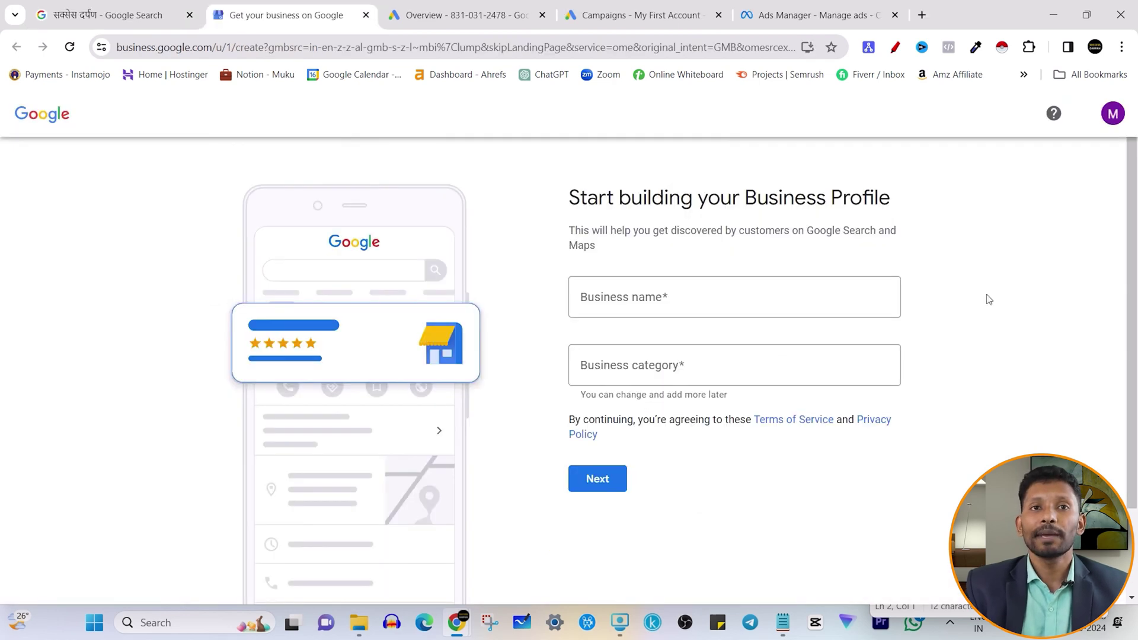
- Type 'consu' in the Business category field, scroll the consultant suggestions, and select the text
{"action": "left_click", "coordinate": [709, 374]}
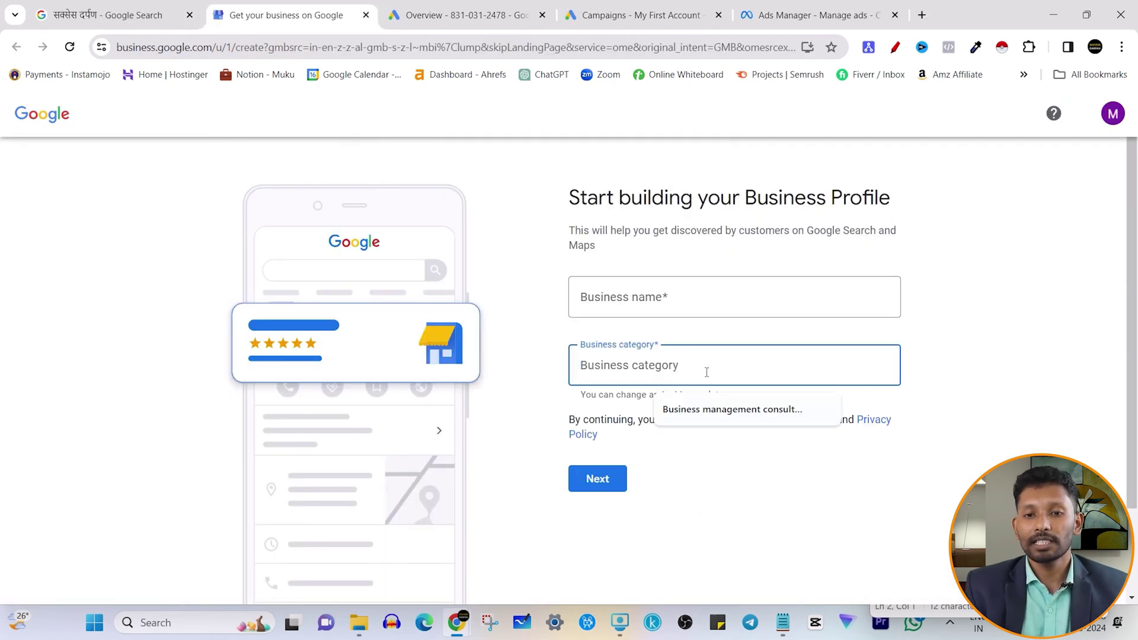
{"action": "type", "text": "co"}
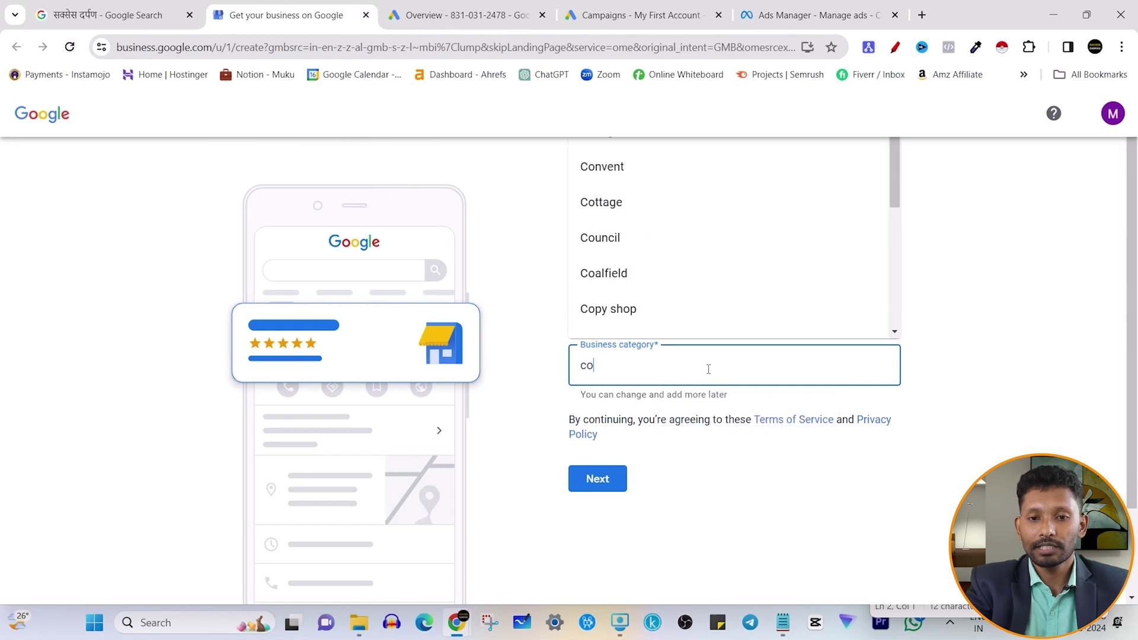
{"action": "type", "text": "nsu"}
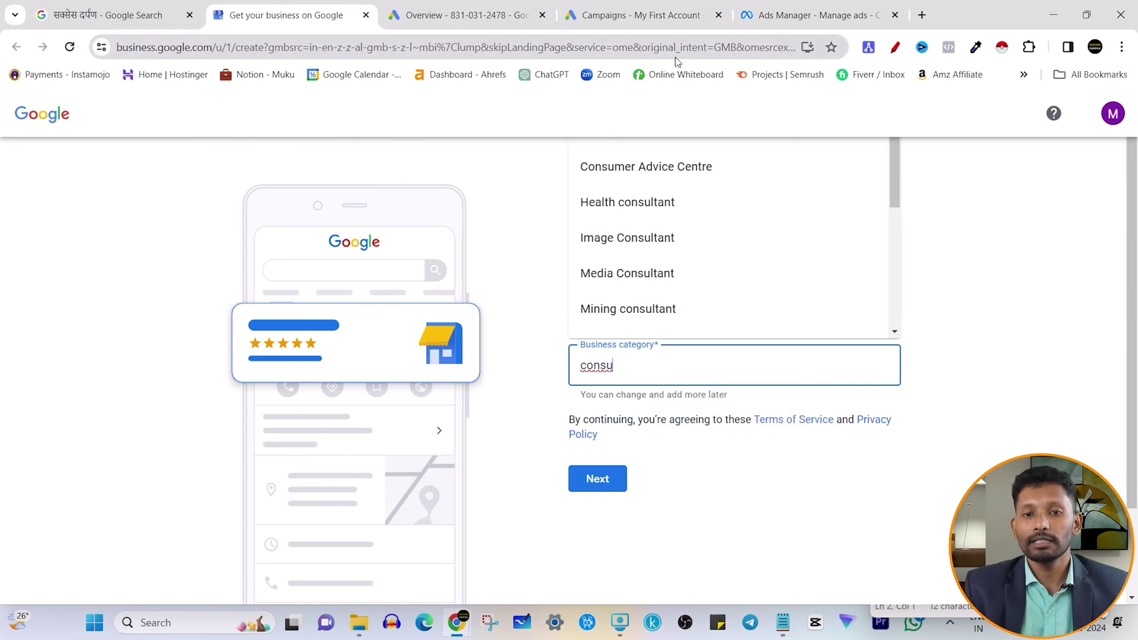
{"action": "scroll", "coordinate": [700, 249], "scroll_direction": "down", "scroll_amount": 5}
{"action": "scroll", "coordinate": [693, 238], "scroll_direction": "up", "scroll_amount": 5}
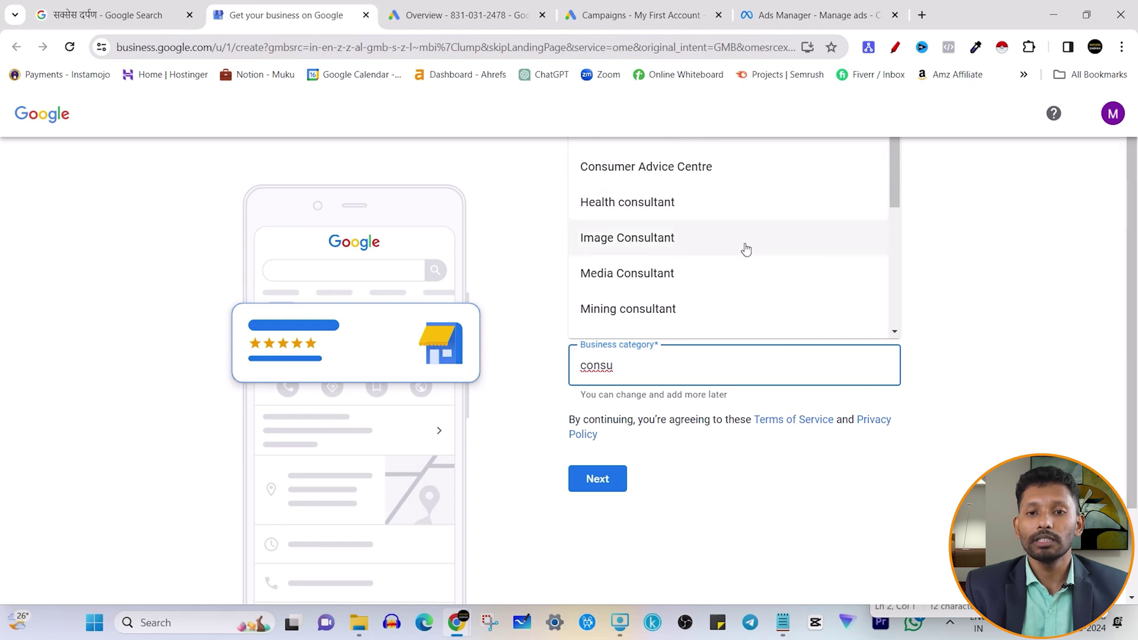
{"action": "scroll", "coordinate": [663, 243], "scroll_direction": "down", "scroll_amount": 5}
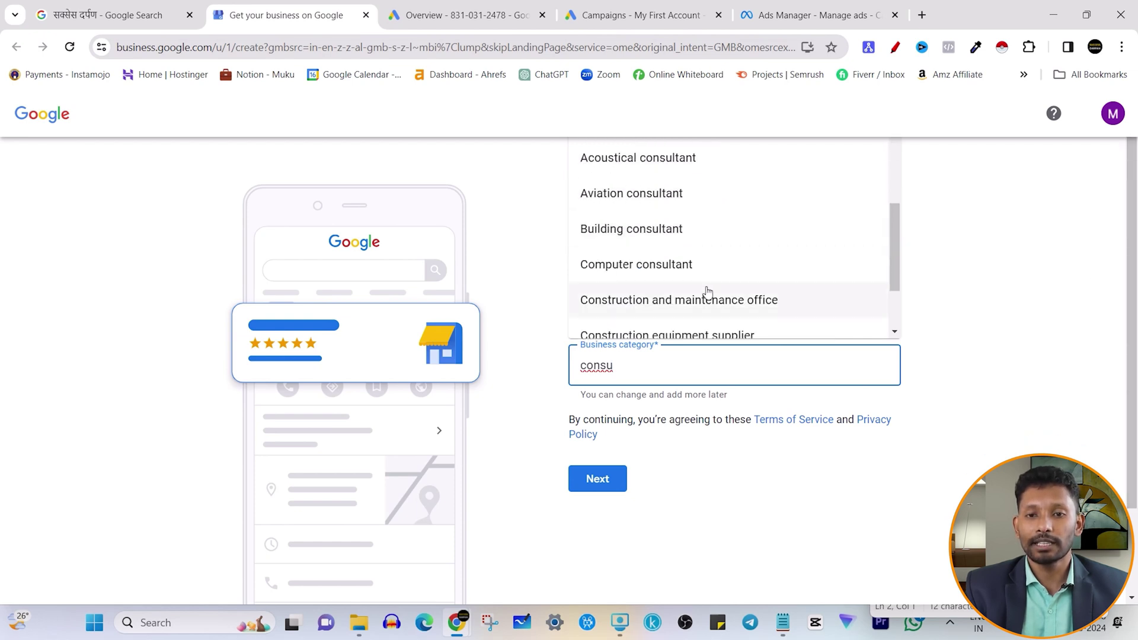
{"action": "scroll", "coordinate": [656, 297], "scroll_direction": "down", "scroll_amount": 3}
{"action": "scroll", "coordinate": [741, 308], "scroll_direction": "up", "scroll_amount": 10}
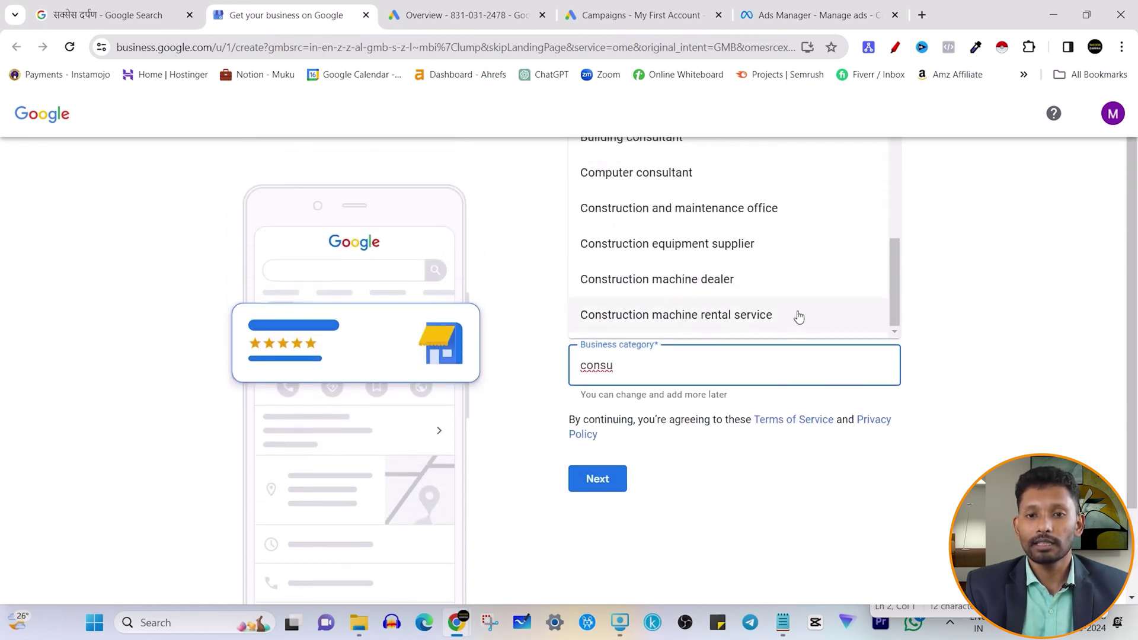
{"action": "scroll", "coordinate": [712, 315], "scroll_direction": "down", "scroll_amount": 5}
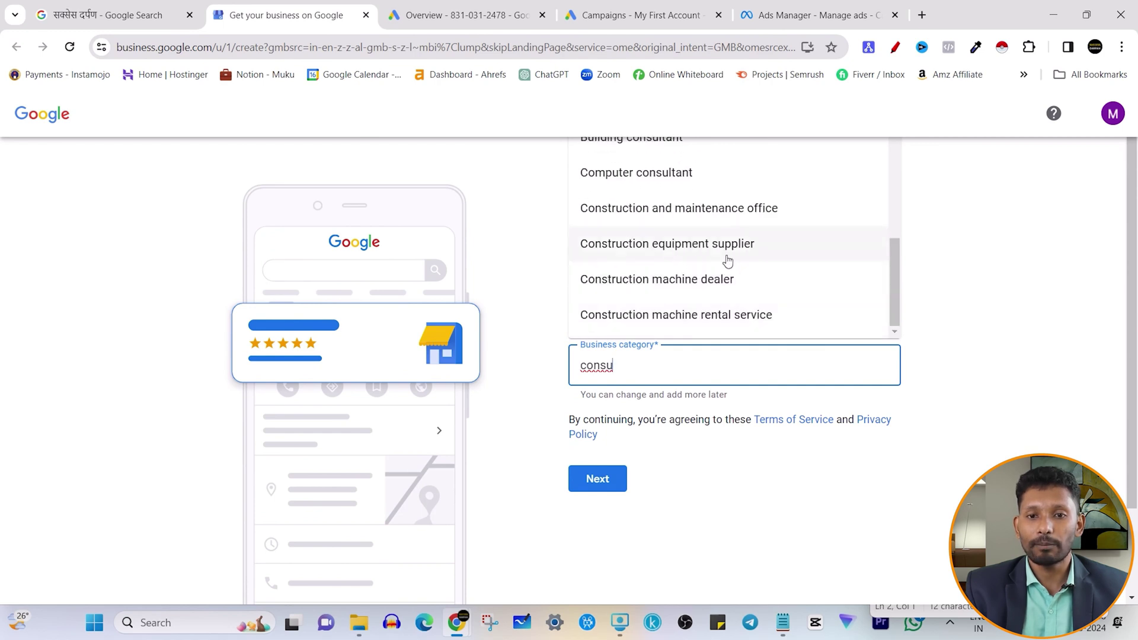
{"action": "scroll", "coordinate": [694, 252], "scroll_direction": "up", "scroll_amount": 2}
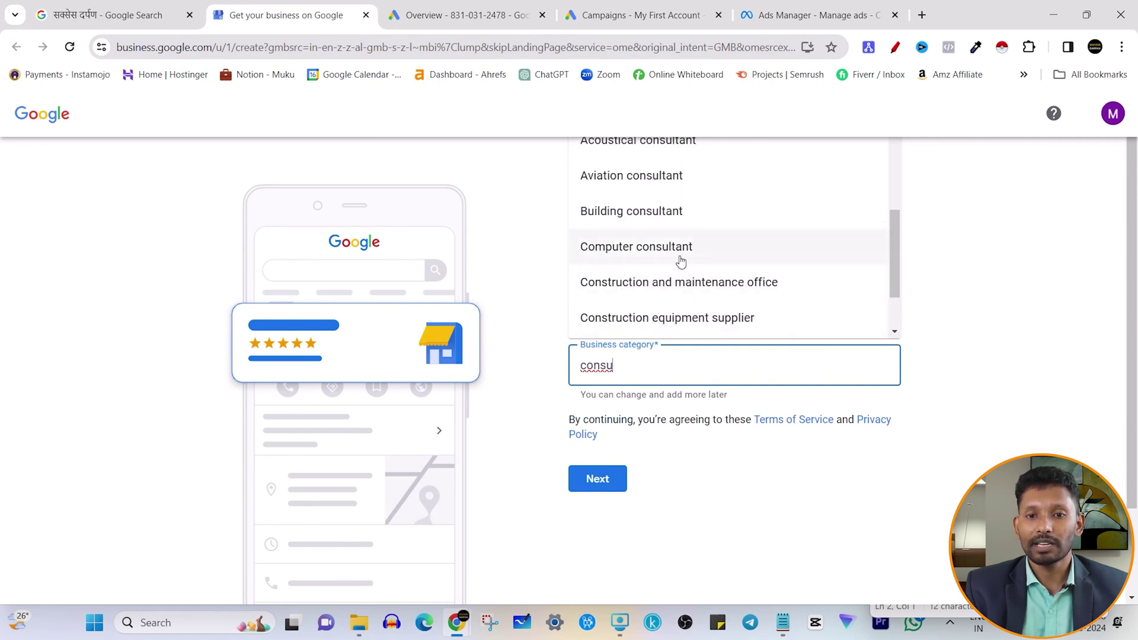
{"action": "scroll", "coordinate": [681, 262], "scroll_direction": "up", "scroll_amount": 2}
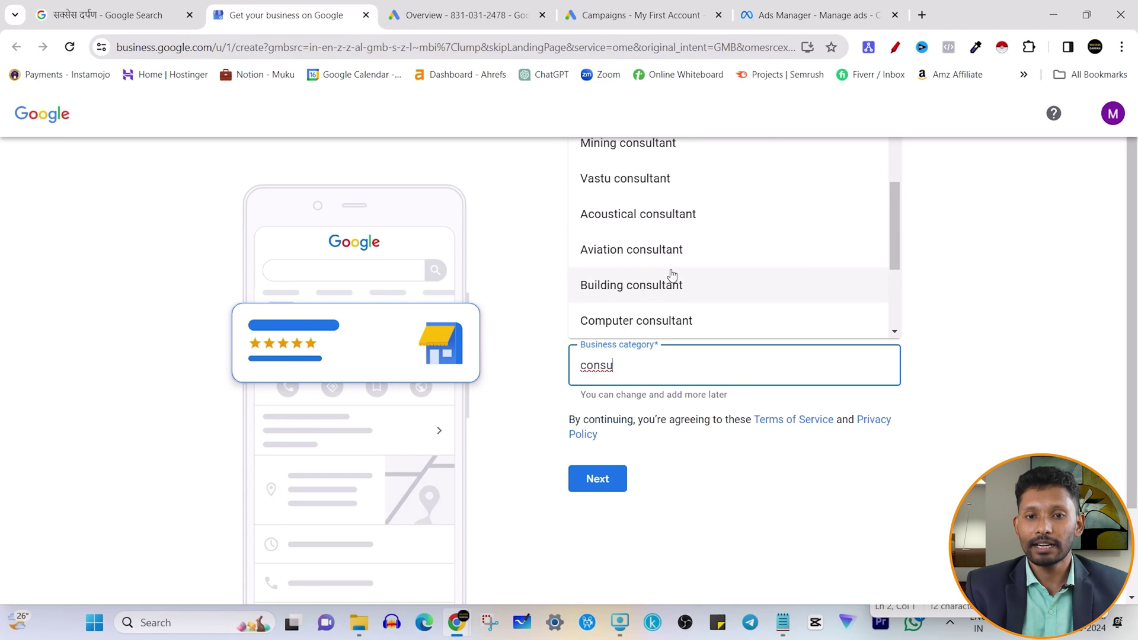
{"action": "scroll", "coordinate": [655, 288], "scroll_direction": "up", "scroll_amount": 4}
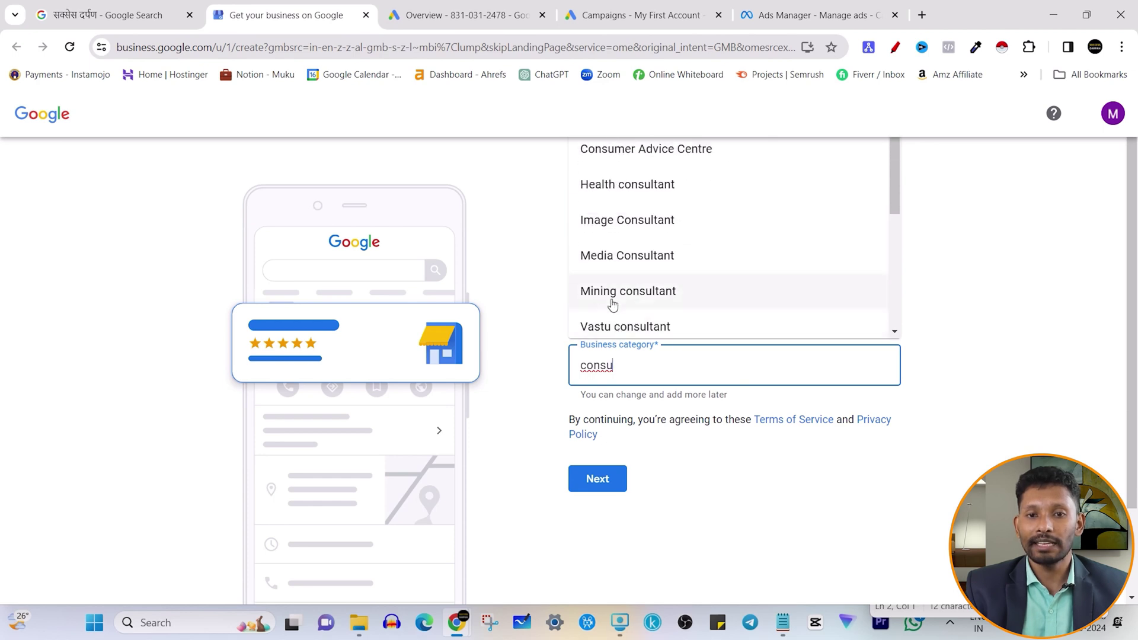
{"action": "scroll", "coordinate": [636, 265], "scroll_direction": "up", "scroll_amount": 1}
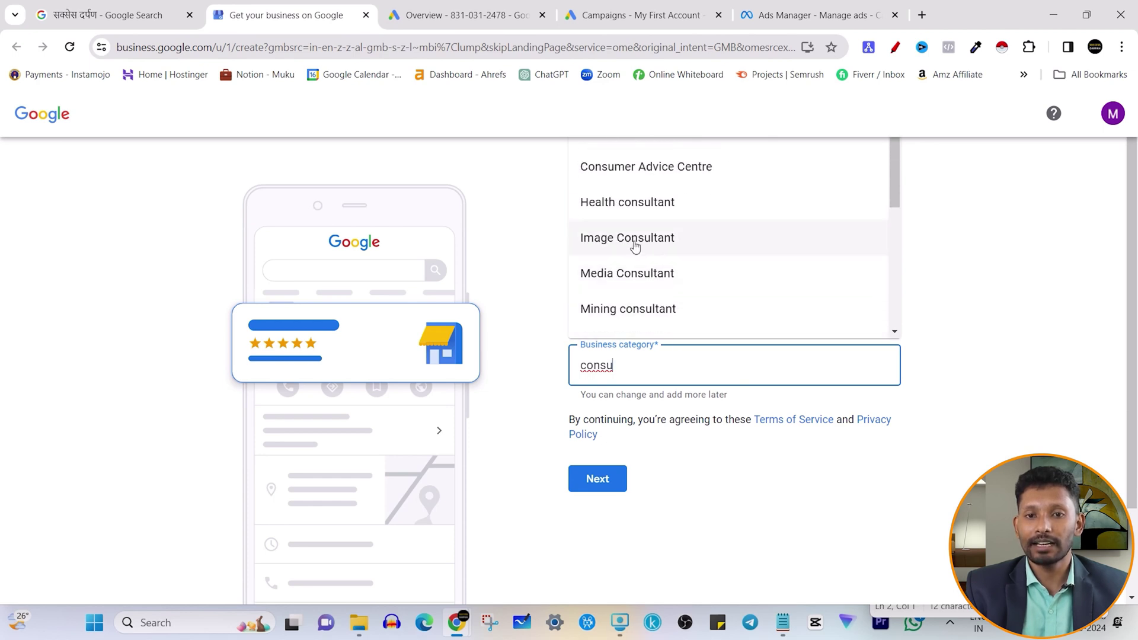
{"action": "scroll", "coordinate": [685, 229], "scroll_direction": "down", "scroll_amount": 5}
{"action": "scroll", "coordinate": [866, 320], "scroll_direction": "up", "scroll_amount": 2}
{"action": "left_click_drag", "start_coordinate": [630, 375], "coordinate": [550, 382]}
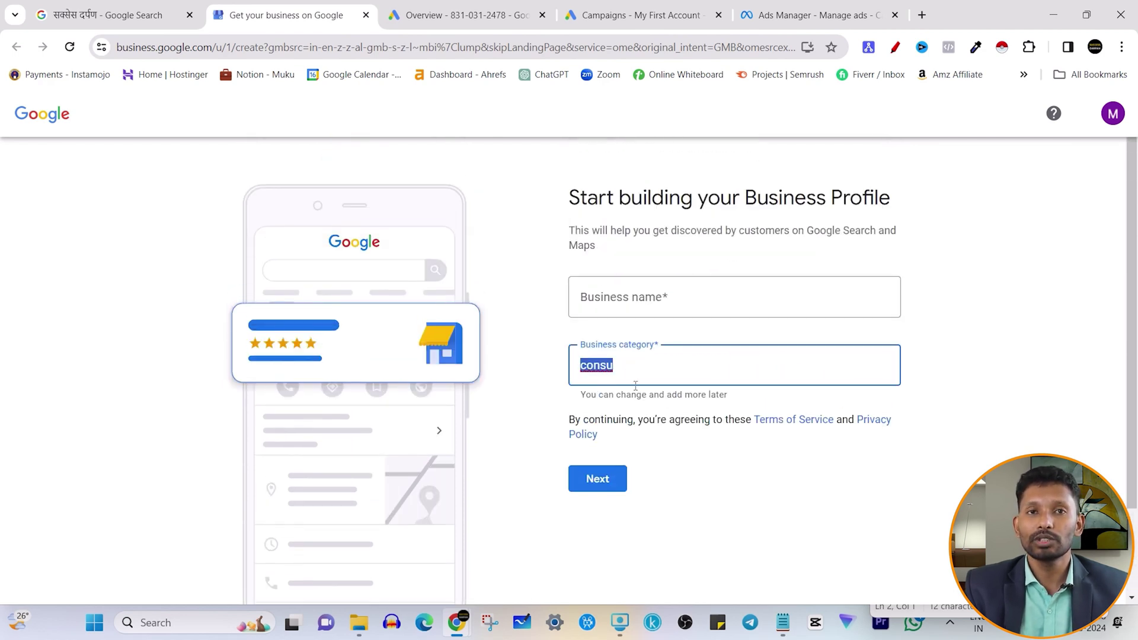
- Replace the category with 'elec', browse the electrical suggestions, and select the text
{"action": "type", "text": "elec"}
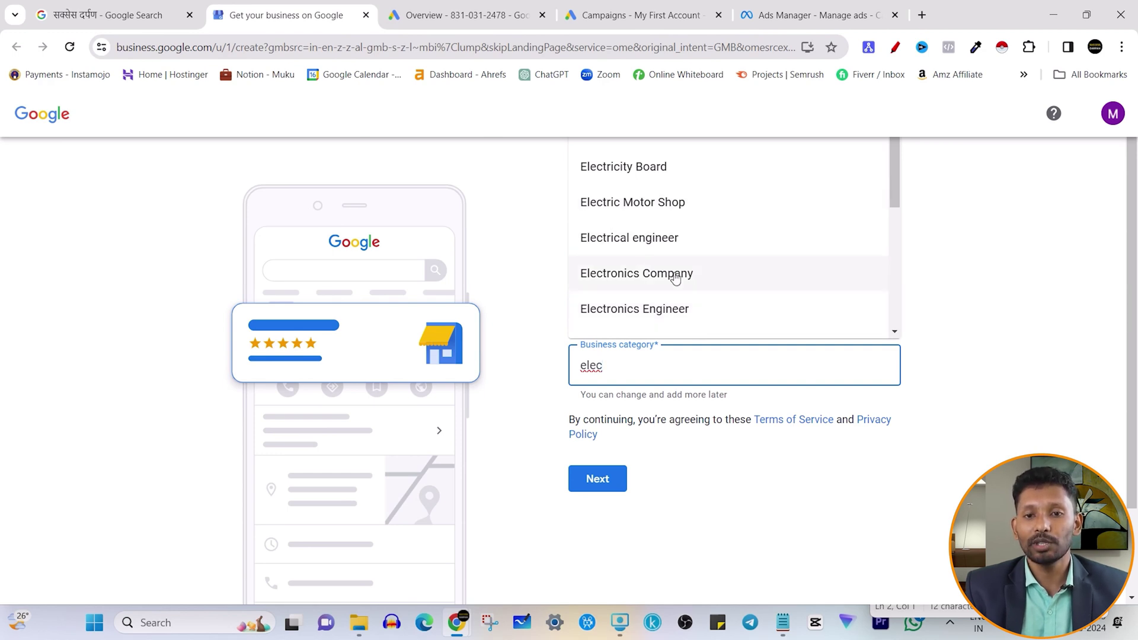
{"action": "scroll", "coordinate": [759, 280], "scroll_direction": "down", "scroll_amount": 3}
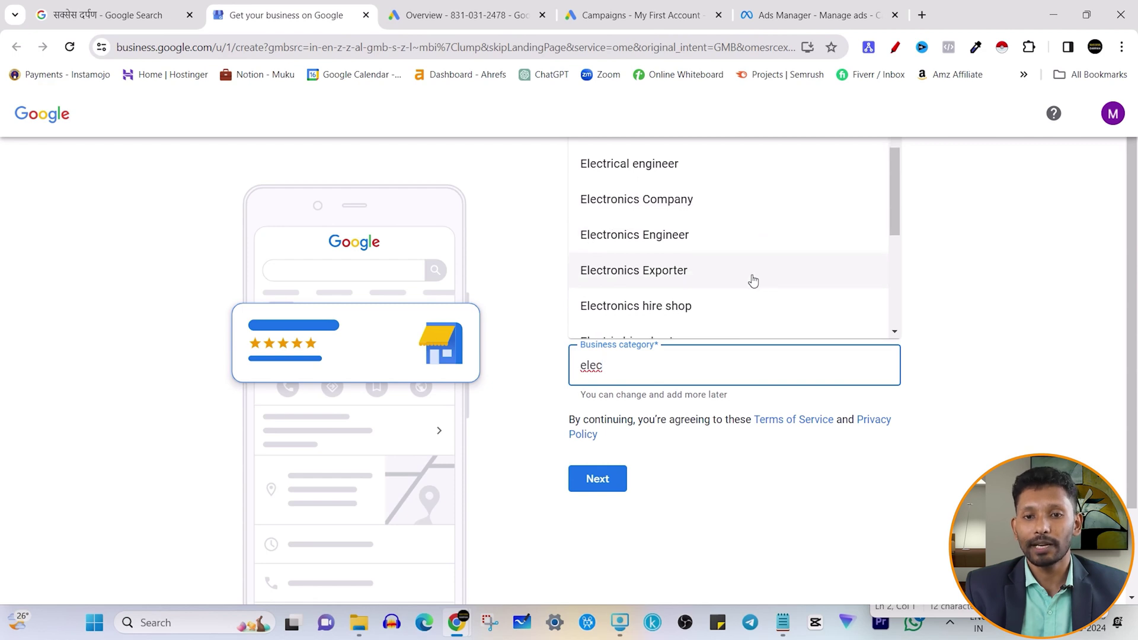
{"action": "scroll", "coordinate": [756, 286], "scroll_direction": "down", "scroll_amount": 3}
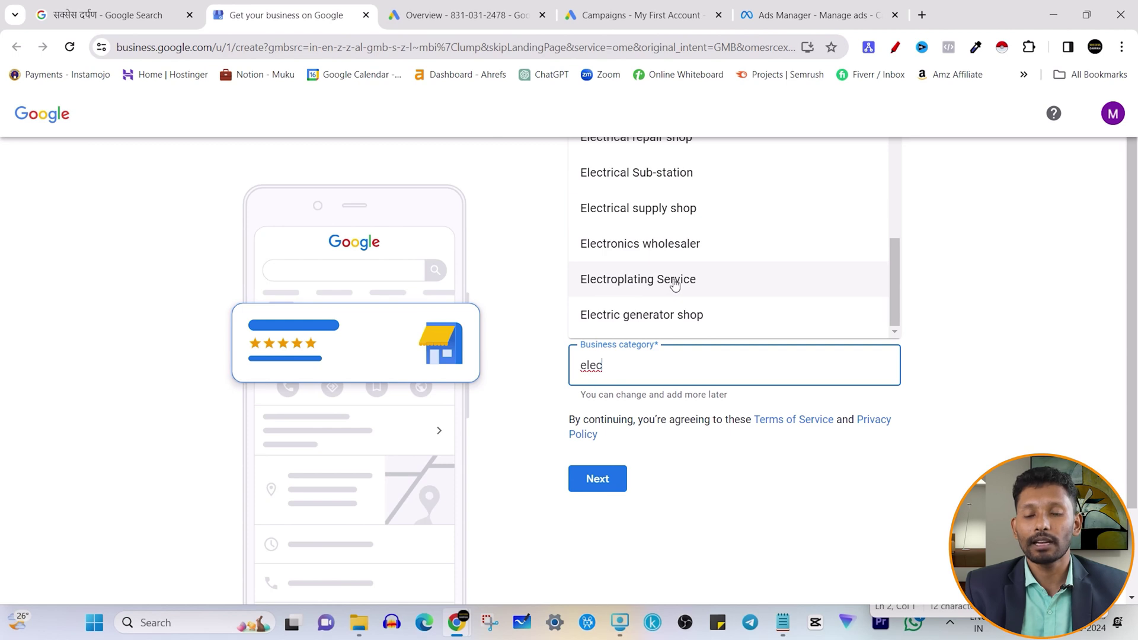
{"action": "scroll", "coordinate": [669, 303], "scroll_direction": "up", "scroll_amount": 1}
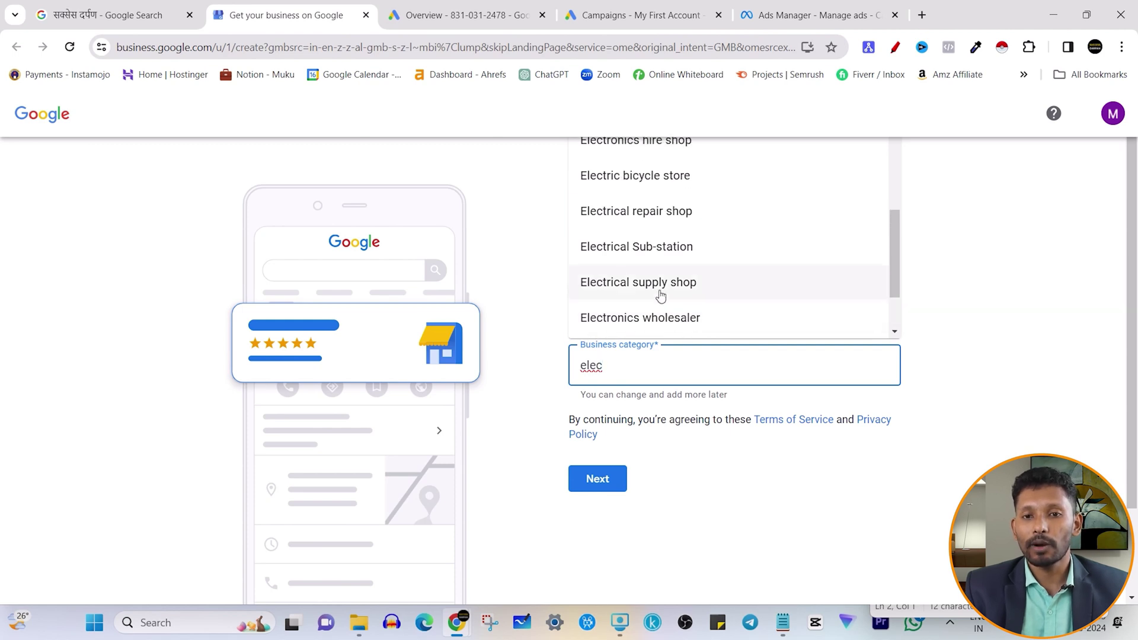
{"action": "scroll", "coordinate": [667, 228], "scroll_direction": "up", "scroll_amount": 3}
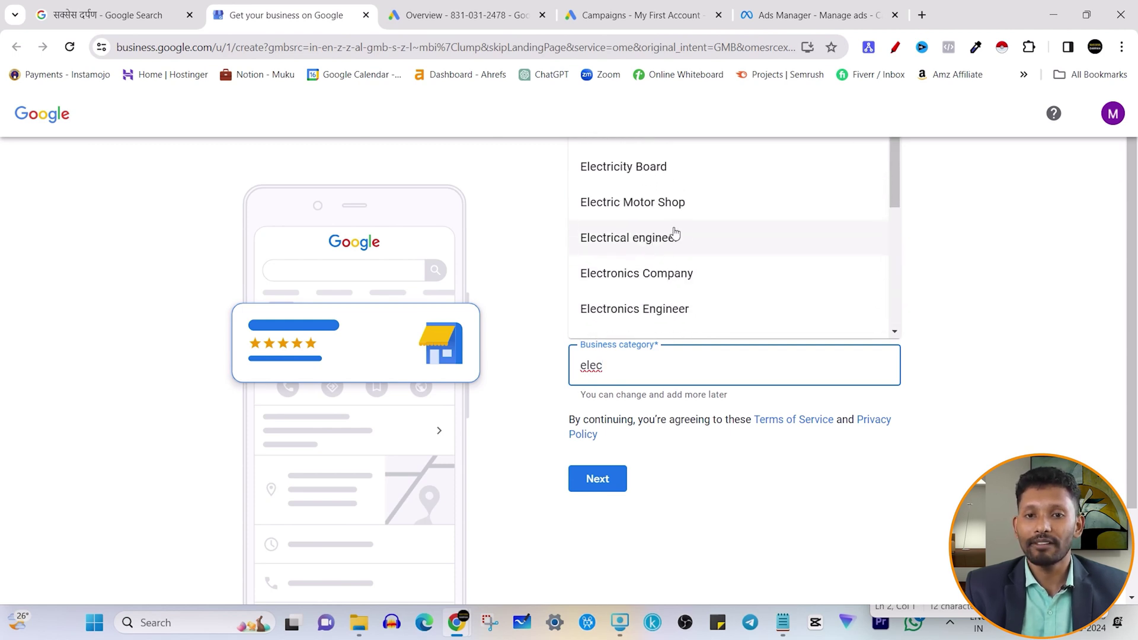
{"action": "left_click", "coordinate": [957, 317]}
{"action": "left_click_drag", "start_coordinate": [603, 365], "coordinate": [576, 375]}
- Clear the category to trigger its required error, then reopen the business management consultant suggestion
{"action": "key", "text": "BackSpace"}
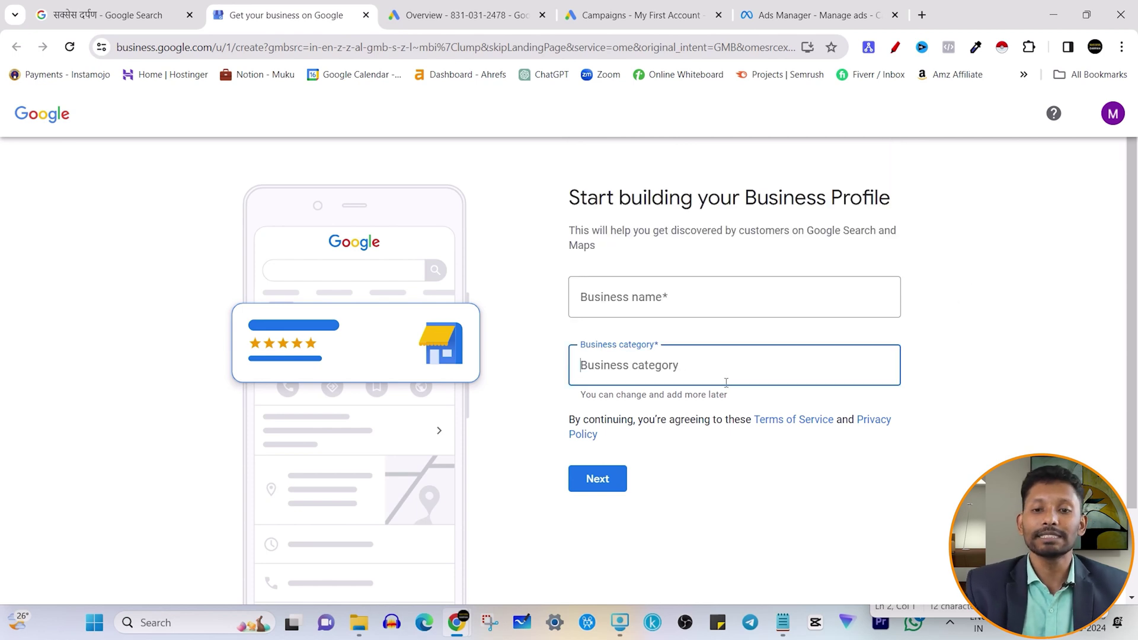
{"action": "left_click", "coordinate": [1074, 277]}
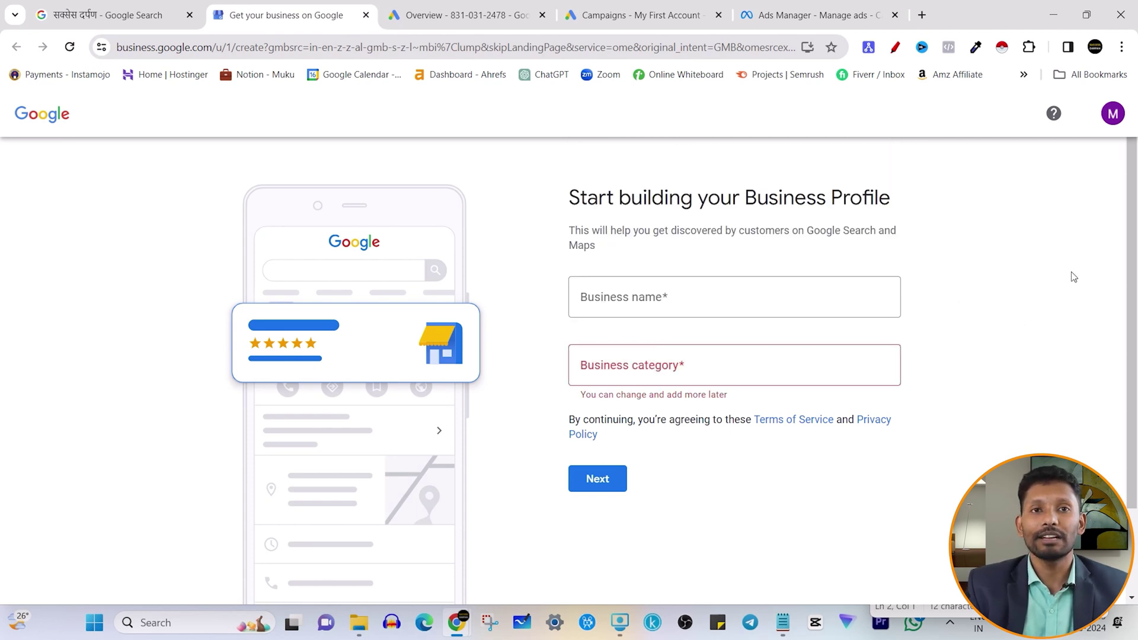
{"action": "left_click", "coordinate": [635, 368]}
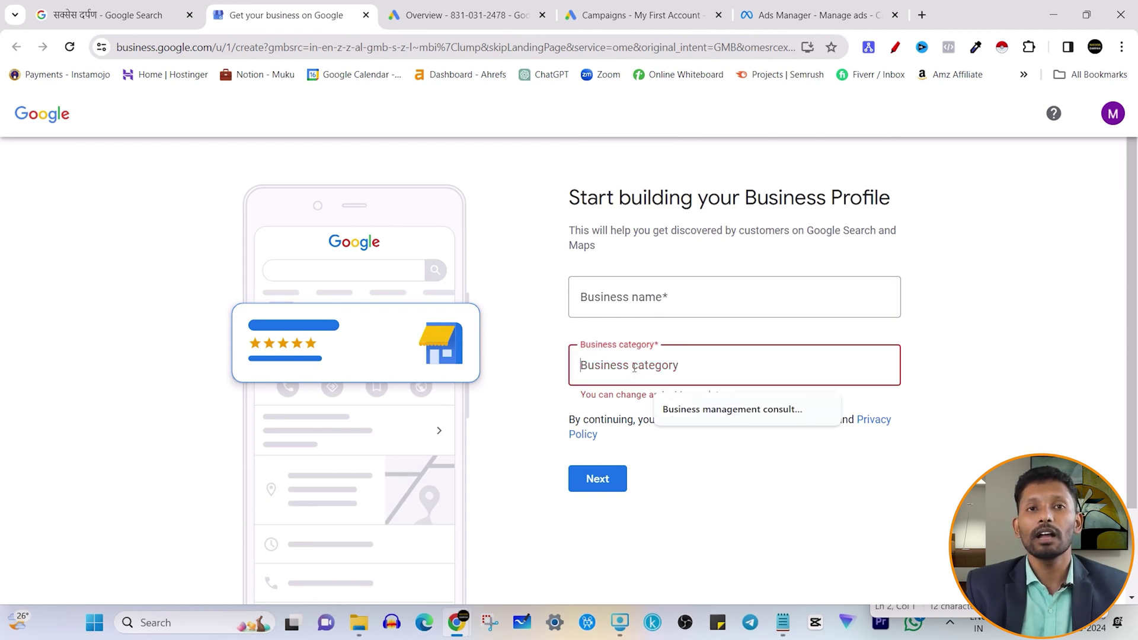
{"action": "left_click", "coordinate": [1003, 272]}
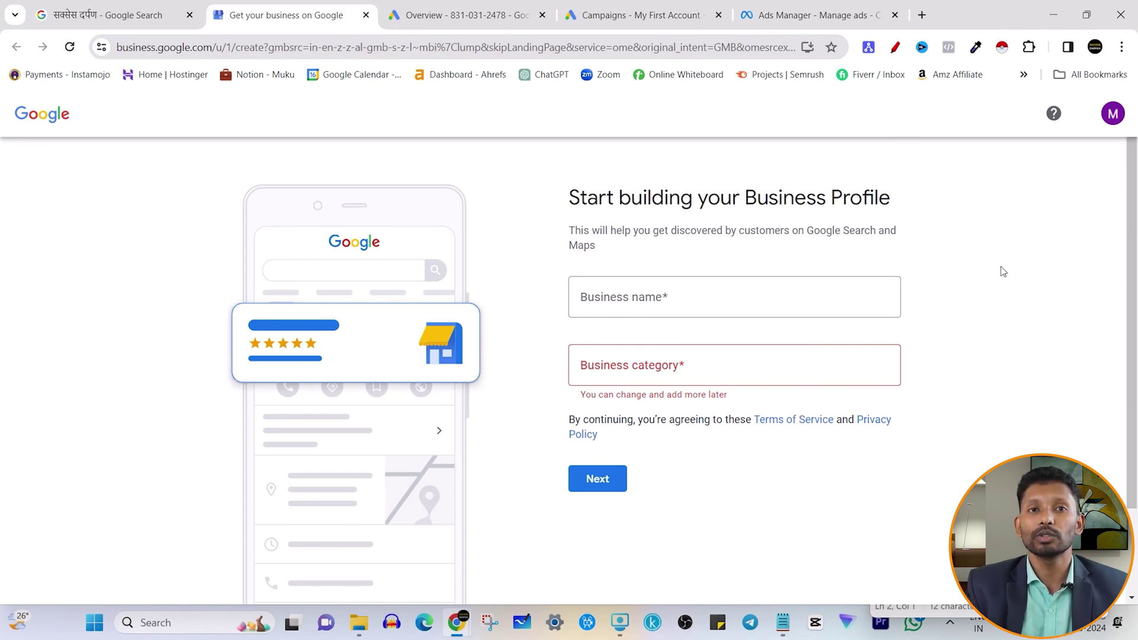
{"action": "left_click", "coordinate": [622, 370]}
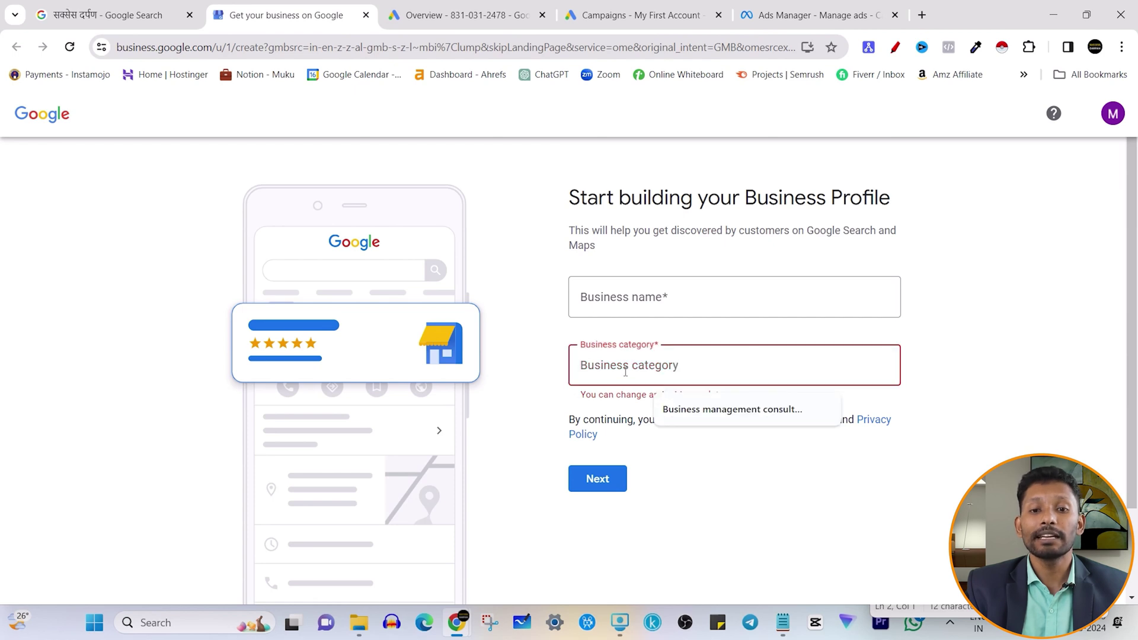